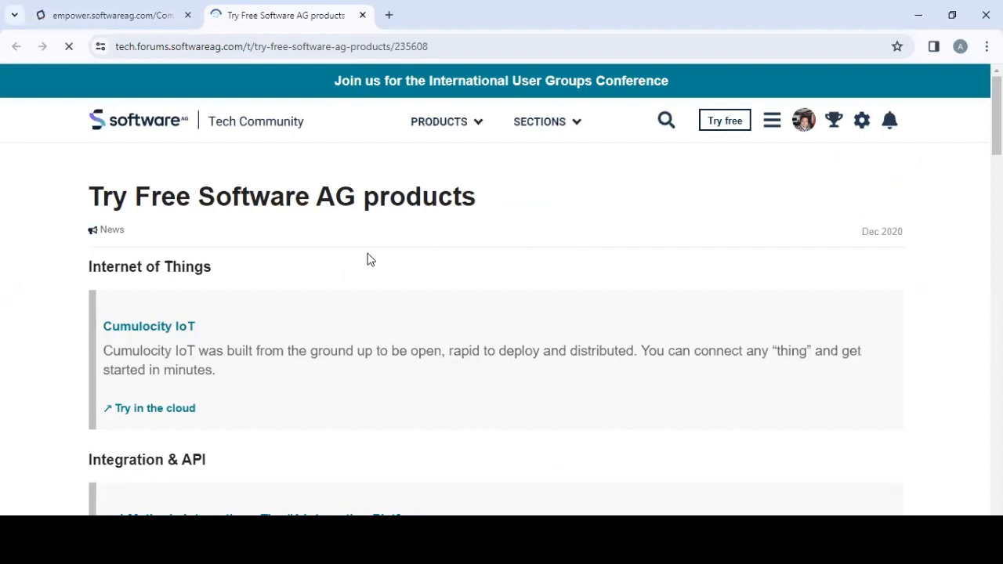
- Open the webMethods Integration free trial download page
{"action": "scroll", "coordinate": [369, 255], "scroll_direction": "down", "scroll_amount": 2}
{"action": "scroll", "coordinate": [369, 247], "scroll_direction": "down", "scroll_amount": 2}
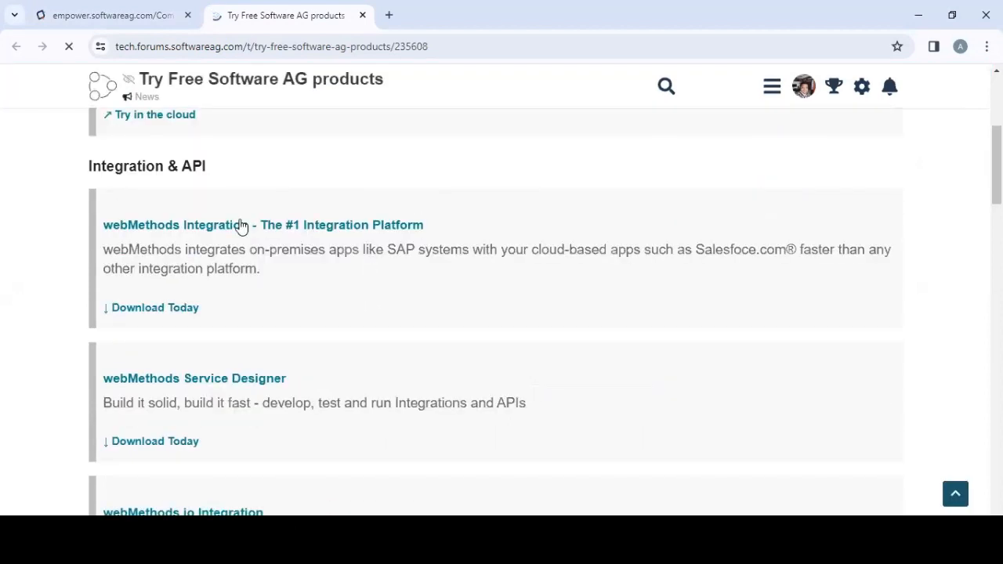
{"action": "left_click", "coordinate": [218, 227]}
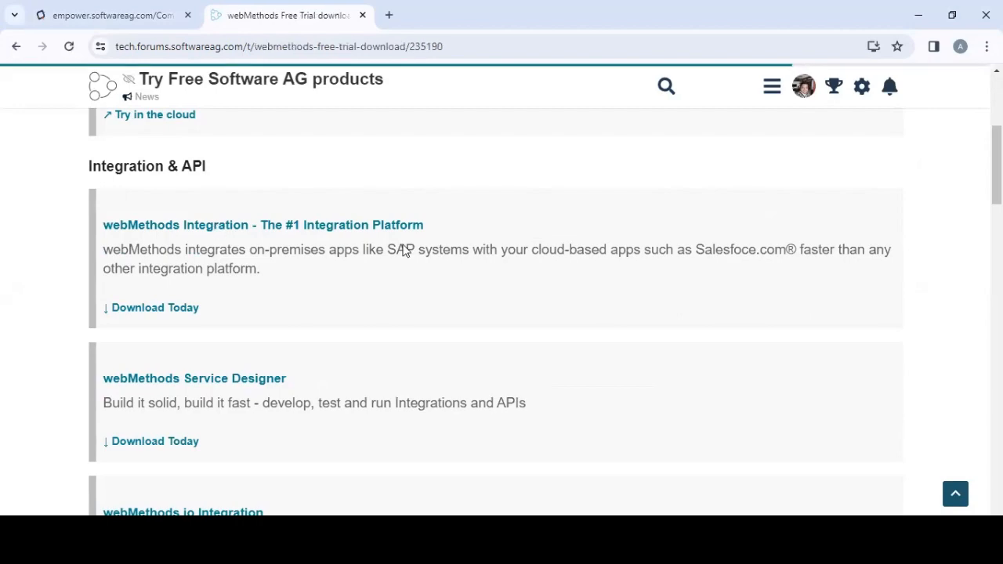
- Fill in the phone number and job title, agree to the licence and submit the trial form
{"action": "scroll", "coordinate": [430, 249], "scroll_direction": "down", "scroll_amount": 10}
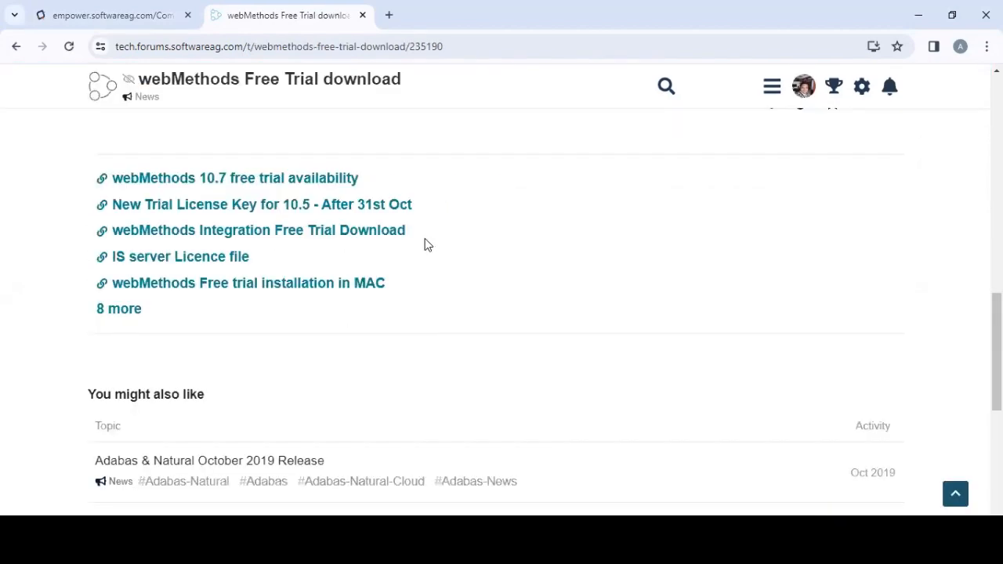
{"action": "scroll", "coordinate": [339, 185], "scroll_direction": "up", "scroll_amount": 3}
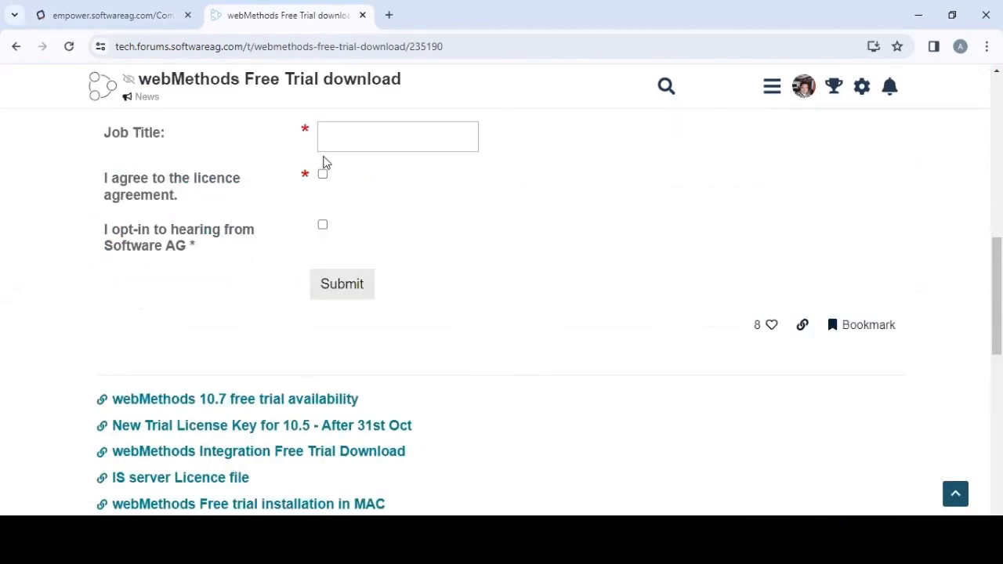
{"action": "scroll", "coordinate": [326, 162], "scroll_direction": "up", "scroll_amount": 1}
{"action": "left_click", "coordinate": [343, 157]}
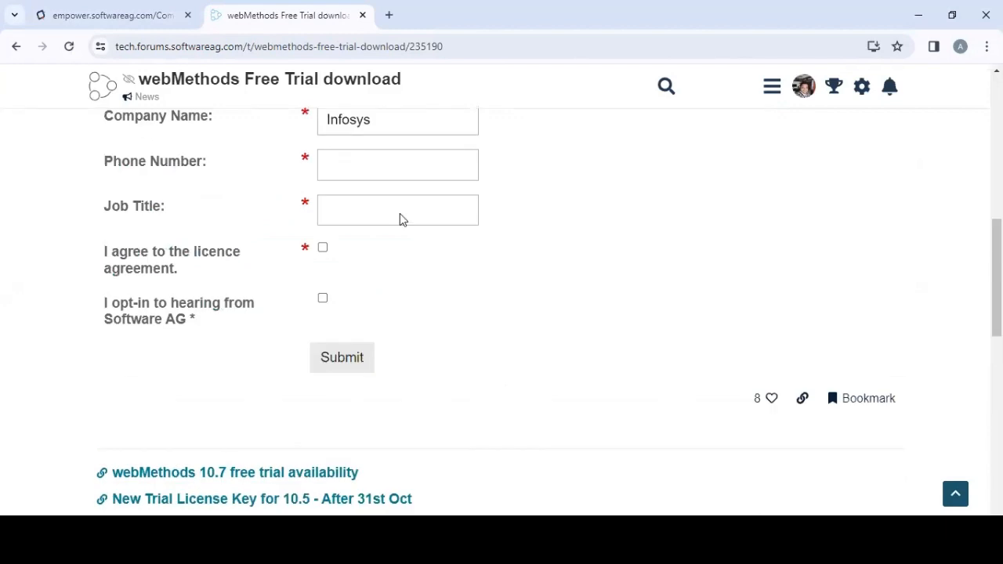
{"action": "left_click", "coordinate": [400, 219]}
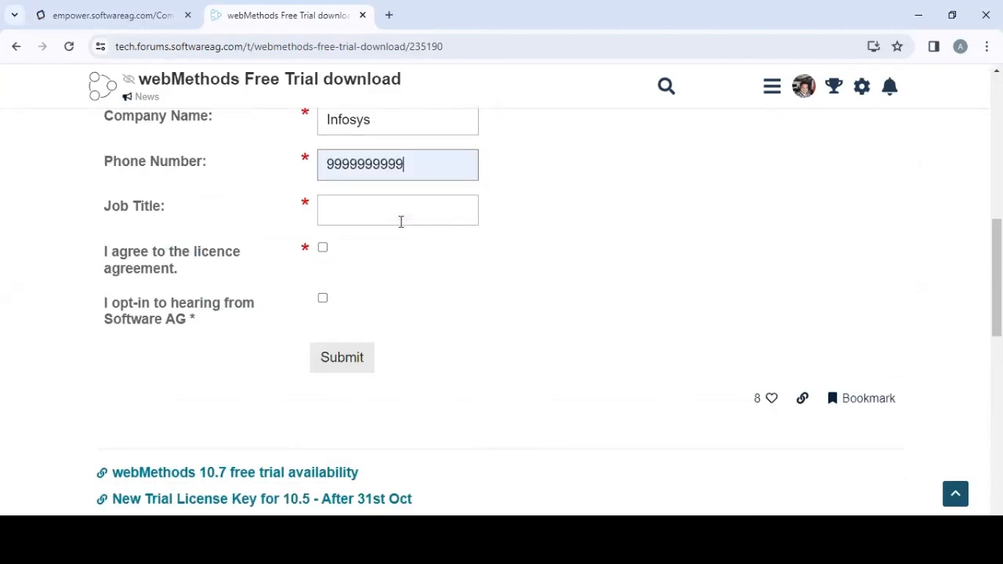
{"action": "left_click", "coordinate": [400, 222]}
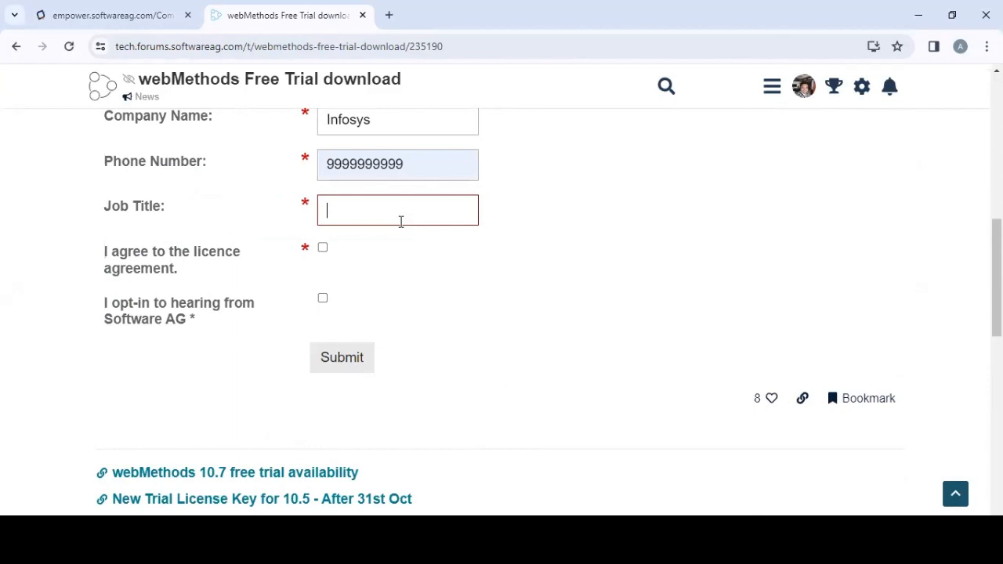
{"action": "type", "text": "A"}
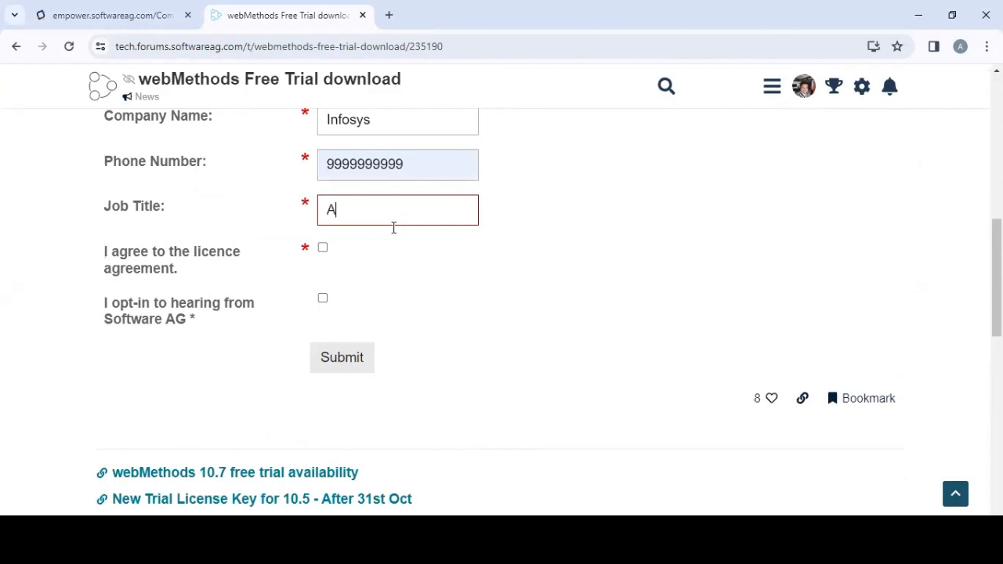
{"action": "left_click", "coordinate": [336, 356]}
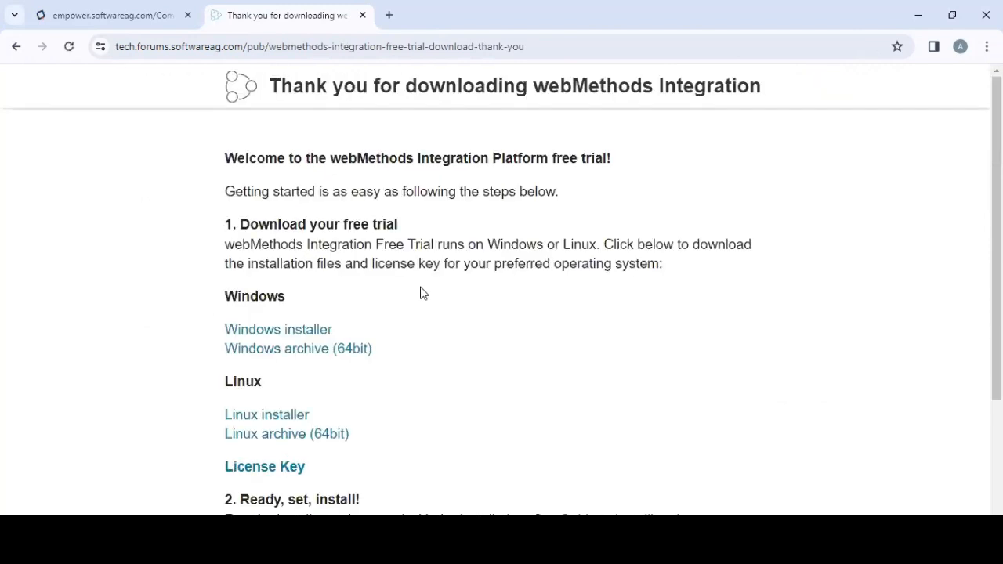
- Download the Windows installer and Windows archive (64bit), pausing both, plus the licence key file
{"action": "left_click", "coordinate": [304, 334]}
{"action": "left_click", "coordinate": [910, 48]}
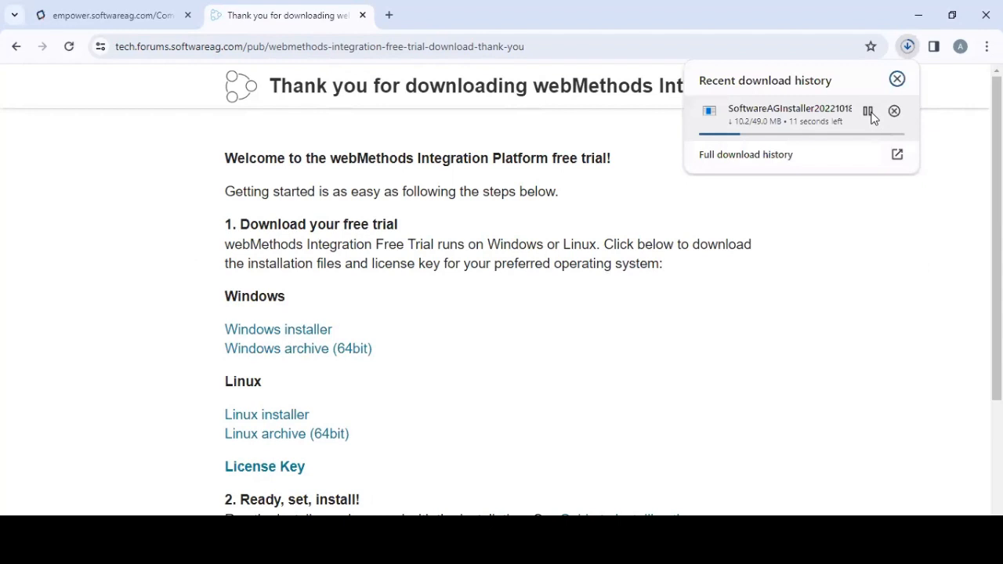
{"action": "left_click", "coordinate": [870, 113]}
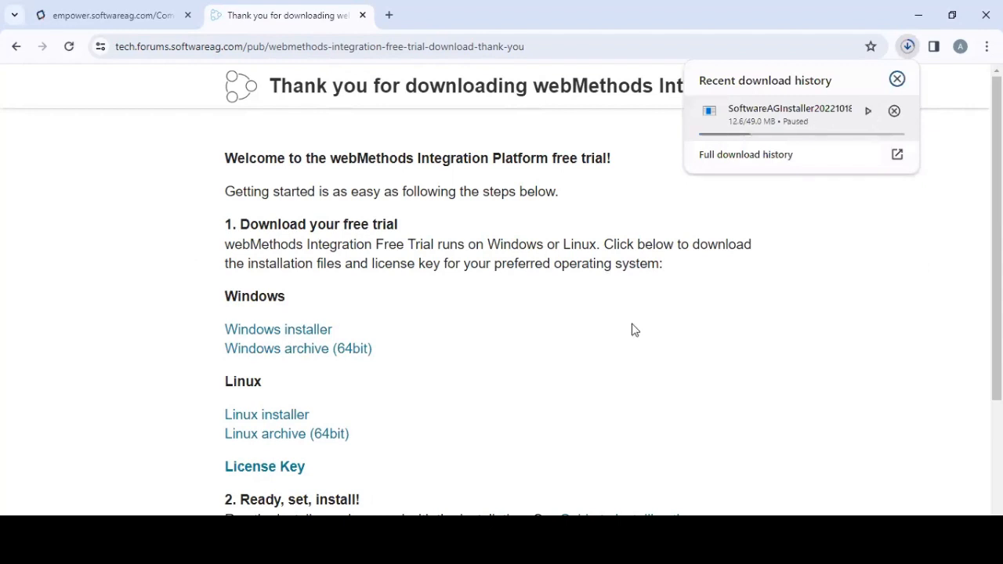
{"action": "left_click", "coordinate": [313, 352]}
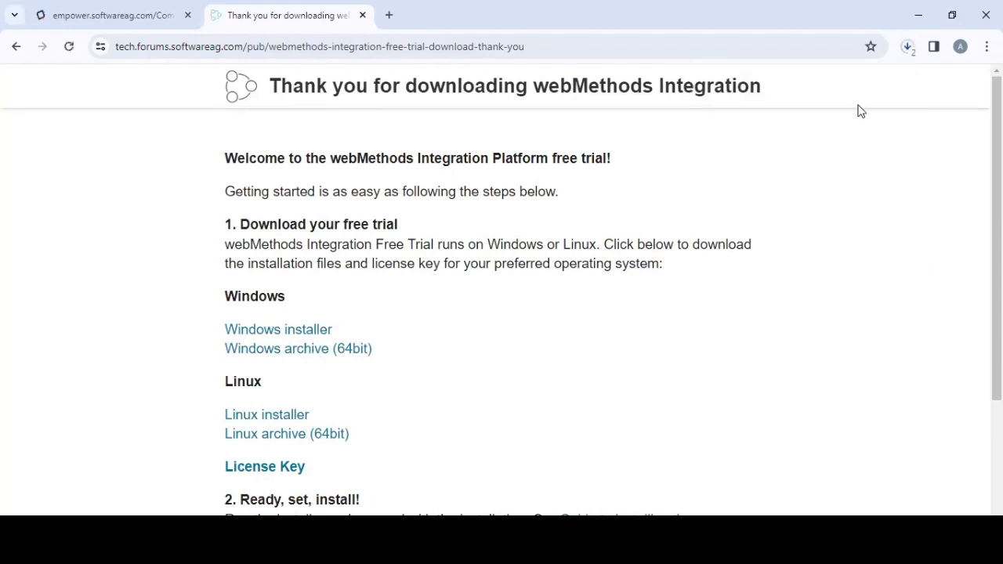
{"action": "left_click", "coordinate": [868, 110]}
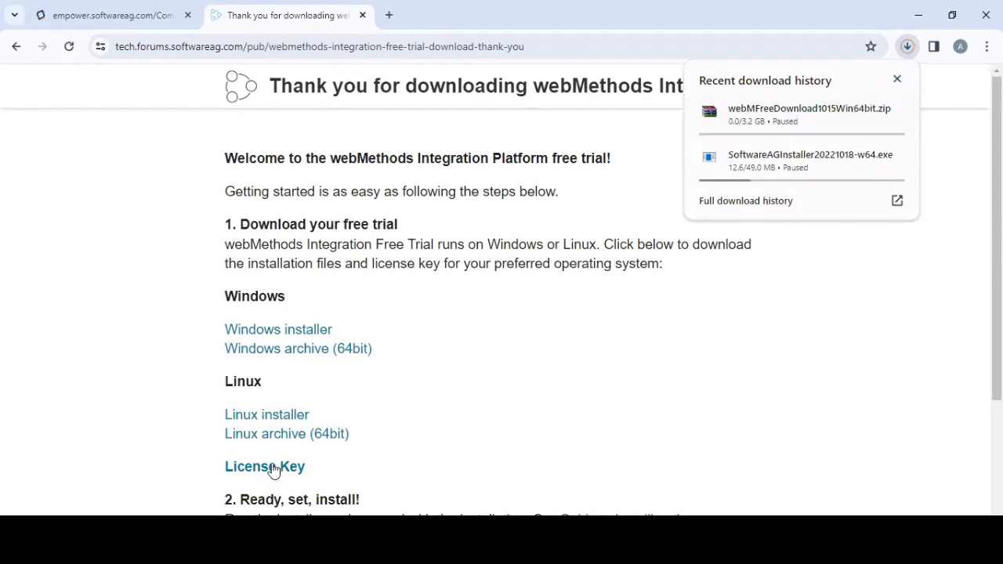
{"action": "left_click", "coordinate": [909, 48]}
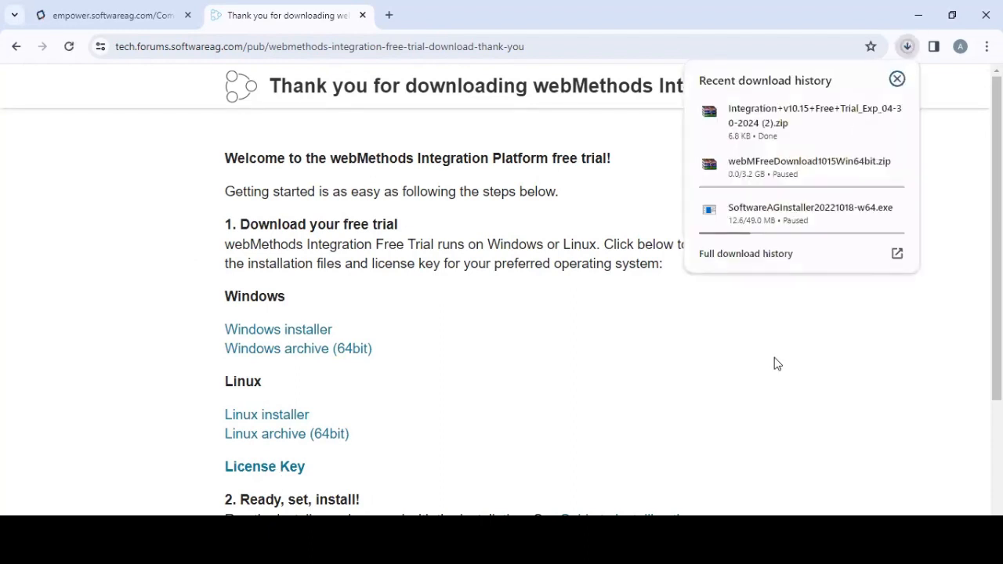
{"action": "left_click", "coordinate": [301, 508]}
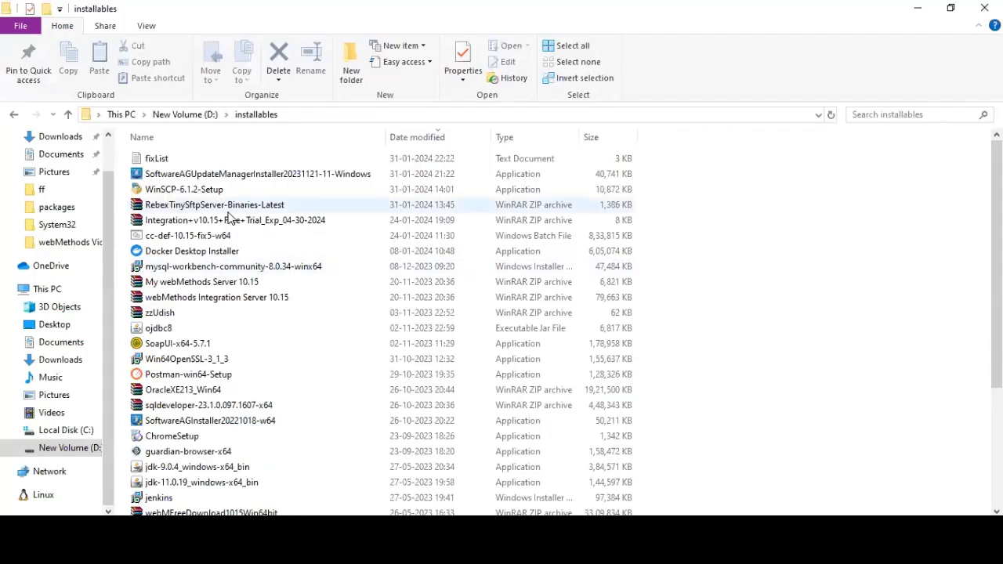
- Launch SoftwareAGInstaller20221018-w64 and approve the User Account Control prompt
{"action": "double_click", "coordinate": [262, 422]}
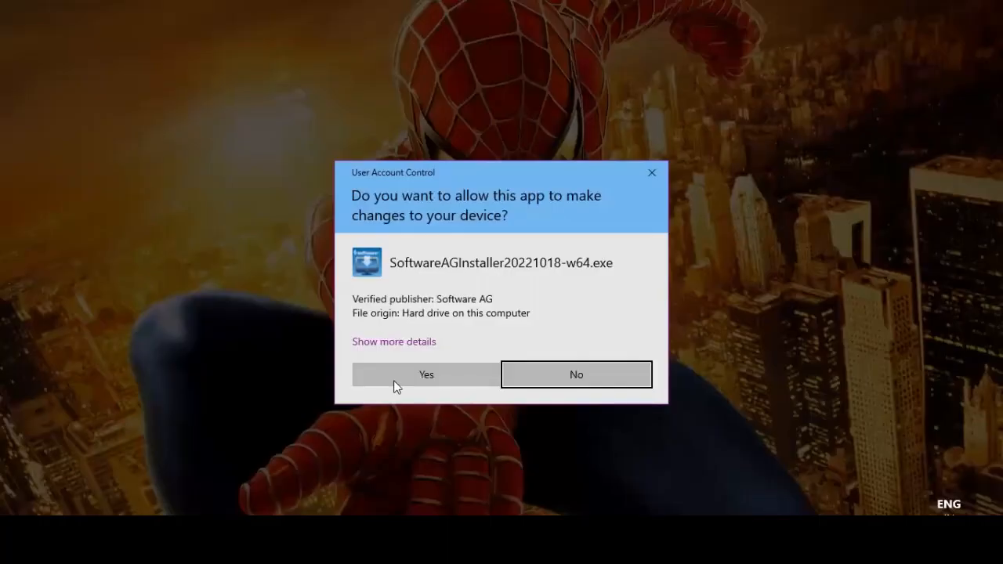
{"action": "left_click", "coordinate": [397, 381]}
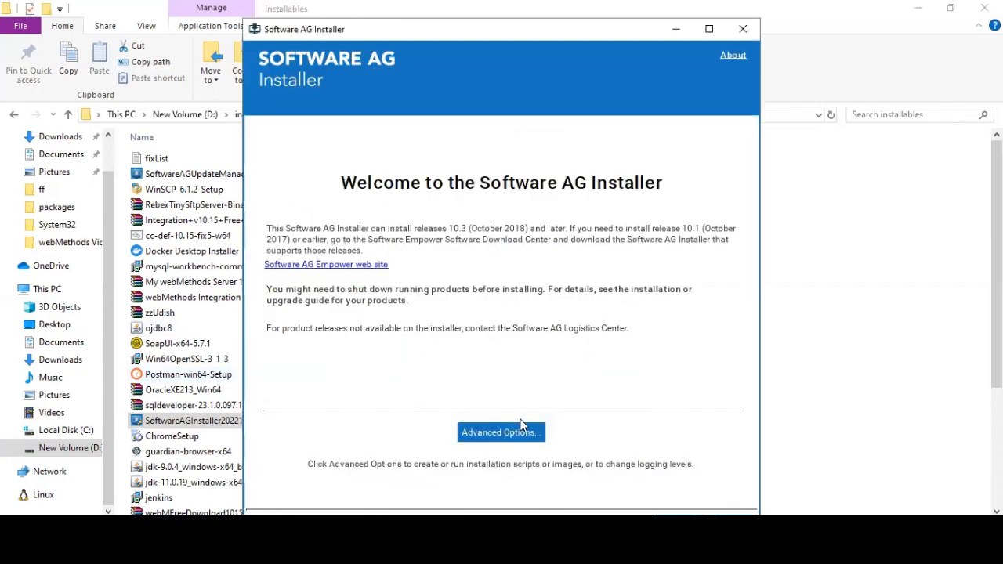
- In Advanced Options, turn on installing from an installation image
{"action": "left_click", "coordinate": [500, 433]}
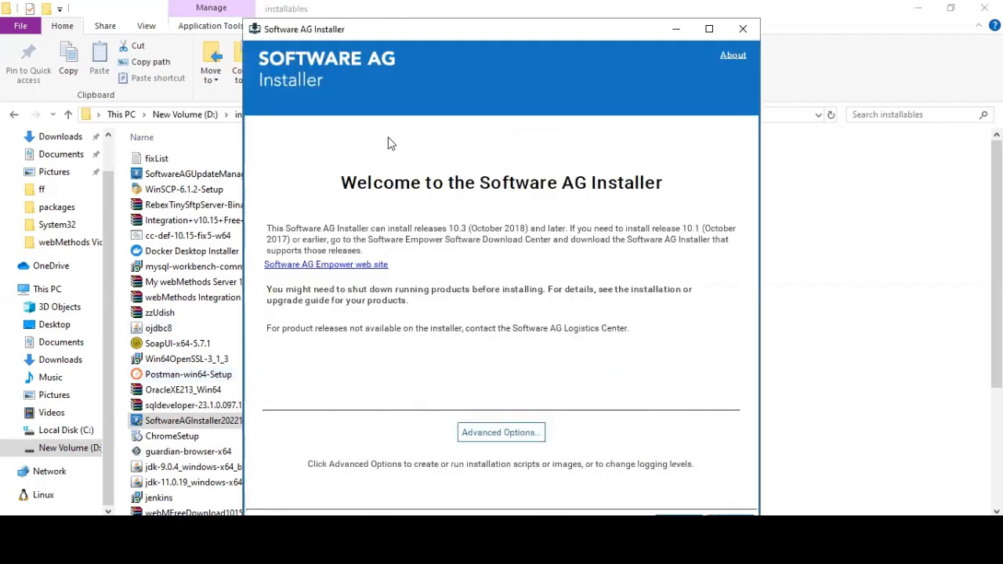
{"action": "left_click", "coordinate": [334, 69]}
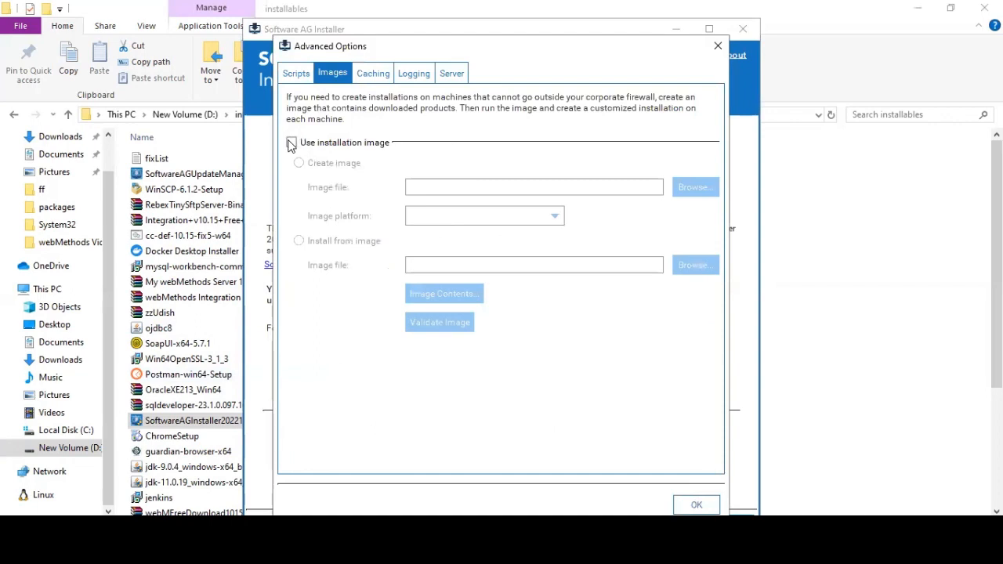
{"action": "left_click", "coordinate": [292, 142]}
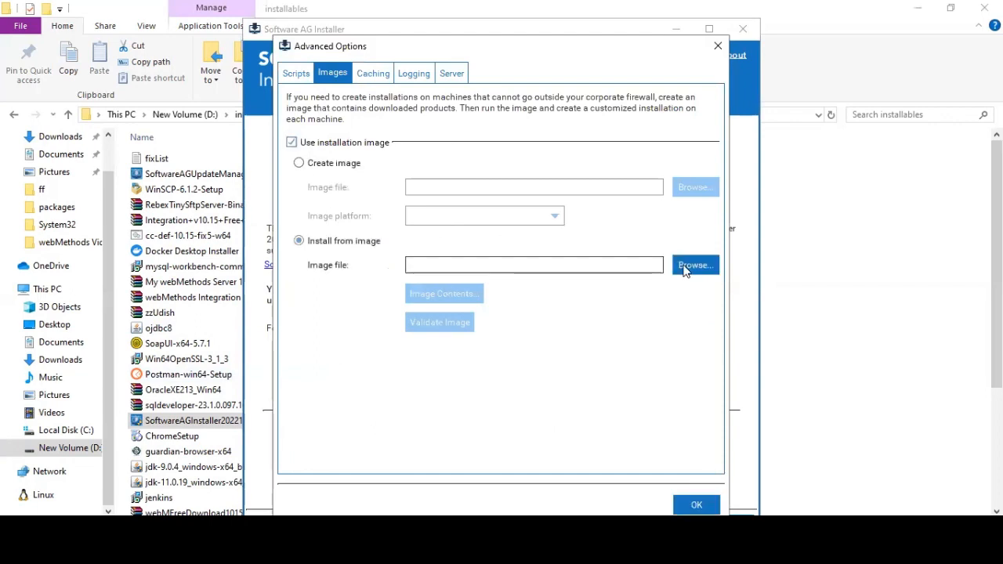
- Choose D:\installables\webMFreeDownload1015Win64bit.zip as the image, apply it and move past the welcome page
{"action": "left_click", "coordinate": [684, 266]}
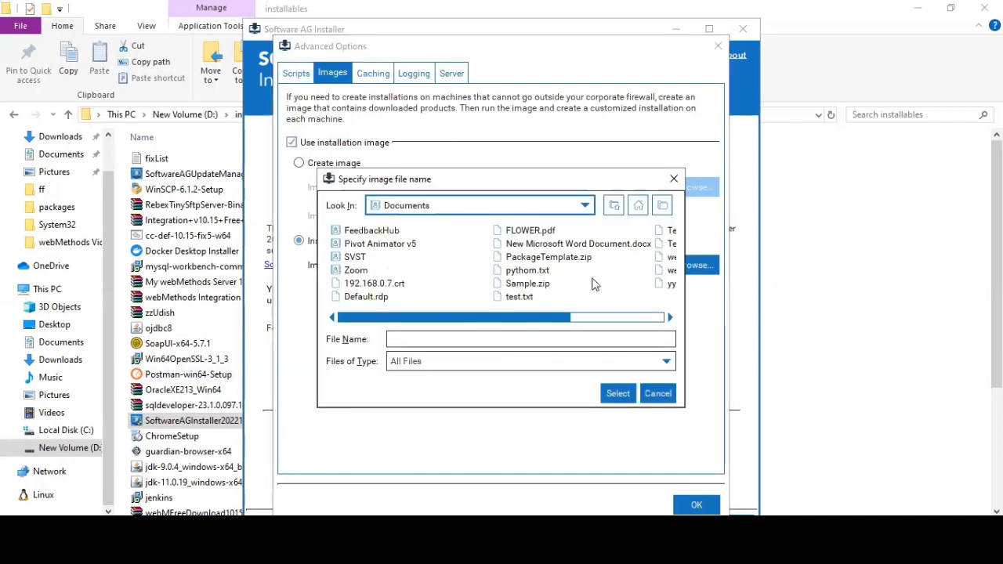
{"action": "left_click", "coordinate": [488, 208]}
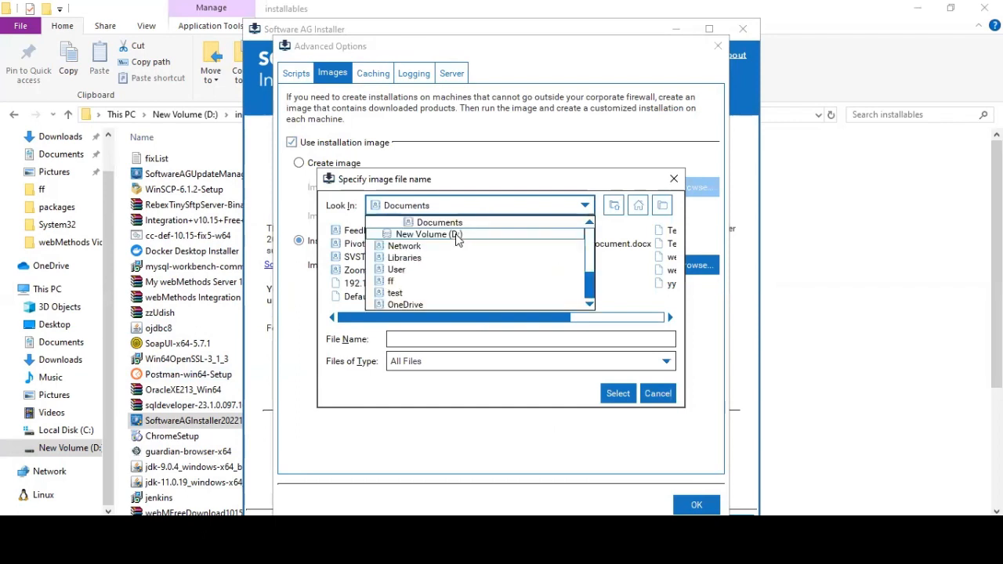
{"action": "left_click", "coordinate": [457, 235]}
{"action": "left_click", "coordinate": [362, 298]}
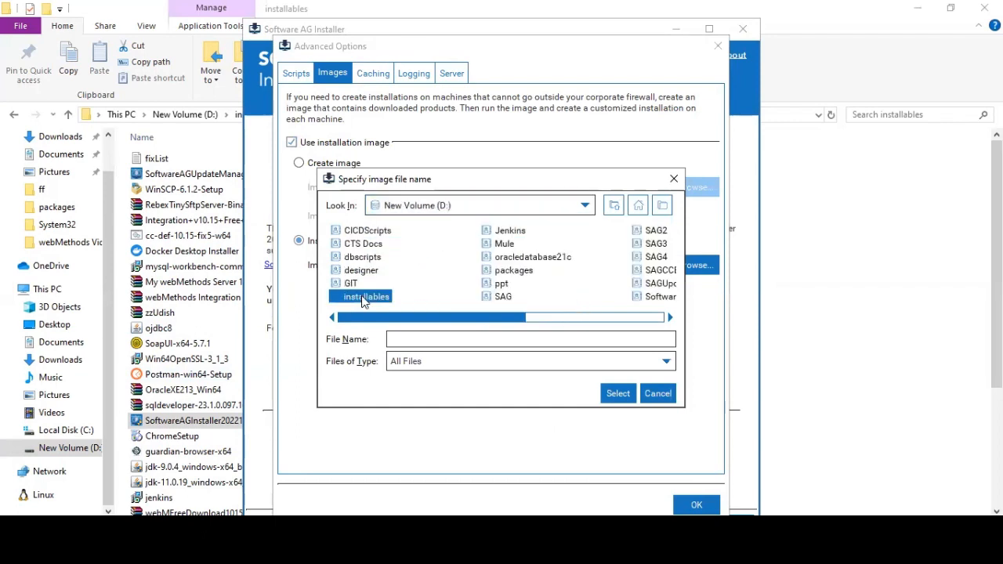
{"action": "double_click", "coordinate": [364, 299]}
{"action": "left_click_drag", "start_coordinate": [374, 319], "coordinate": [677, 330]}
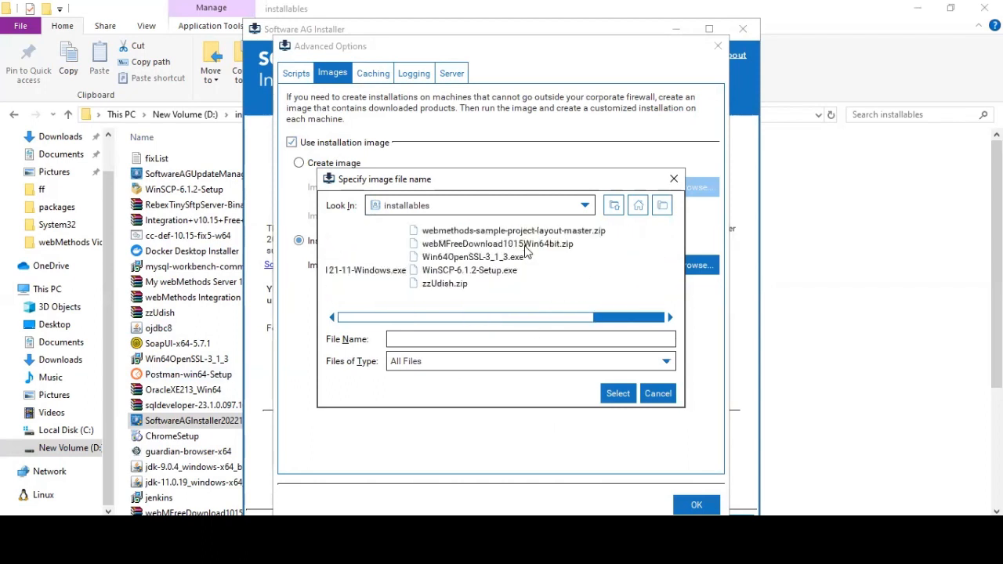
{"action": "left_click", "coordinate": [525, 244]}
{"action": "left_click", "coordinate": [618, 393]}
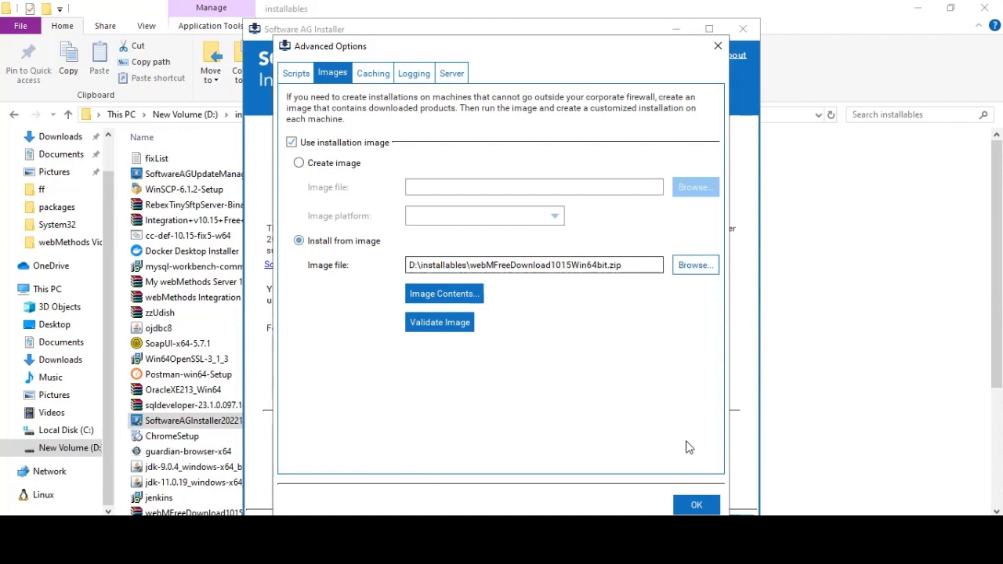
{"action": "left_click", "coordinate": [683, 504]}
{"action": "left_click", "coordinate": [679, 523]}
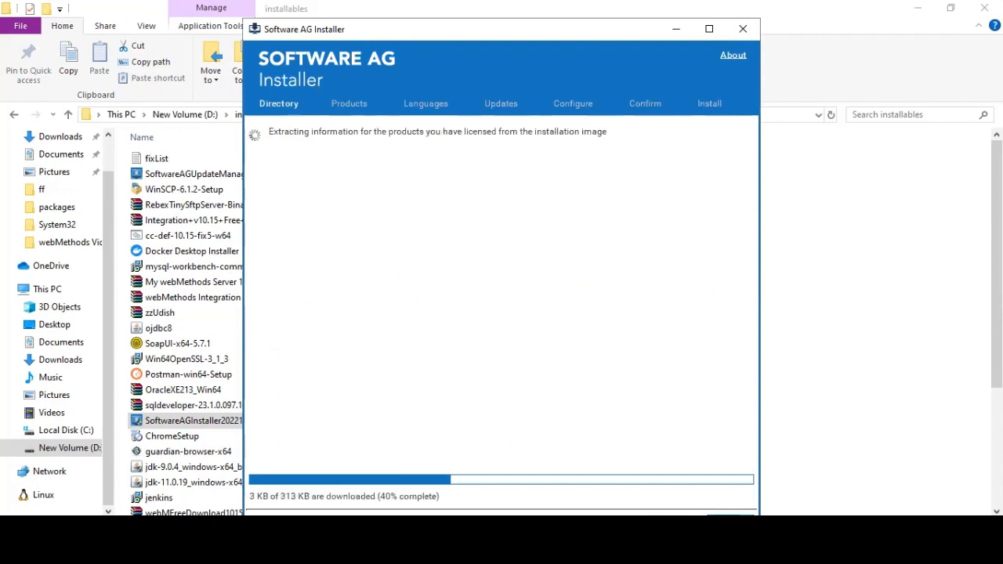
- Delete the old SoftwareAG folder on New Volume (D:) and return to the installer
{"action": "left_click", "coordinate": [181, 116]}
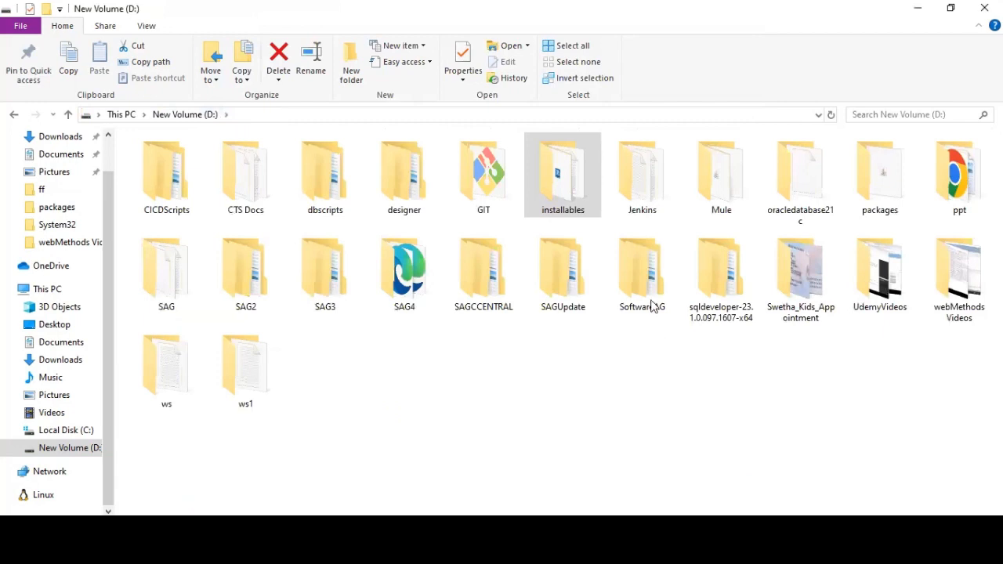
{"action": "double_click", "coordinate": [651, 301]}
{"action": "right_click", "coordinate": [649, 298]}
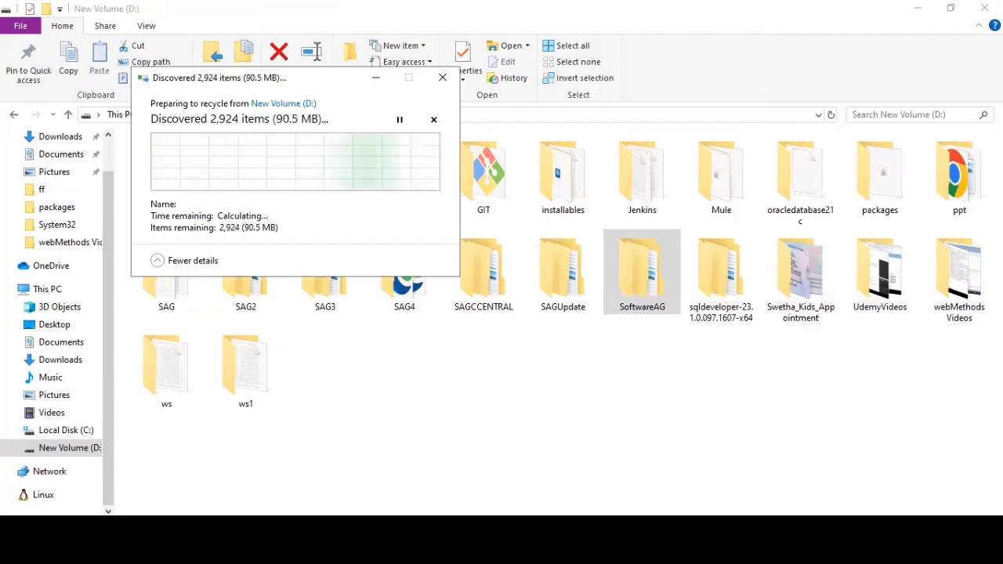
{"action": "left_click", "coordinate": [553, 553]}
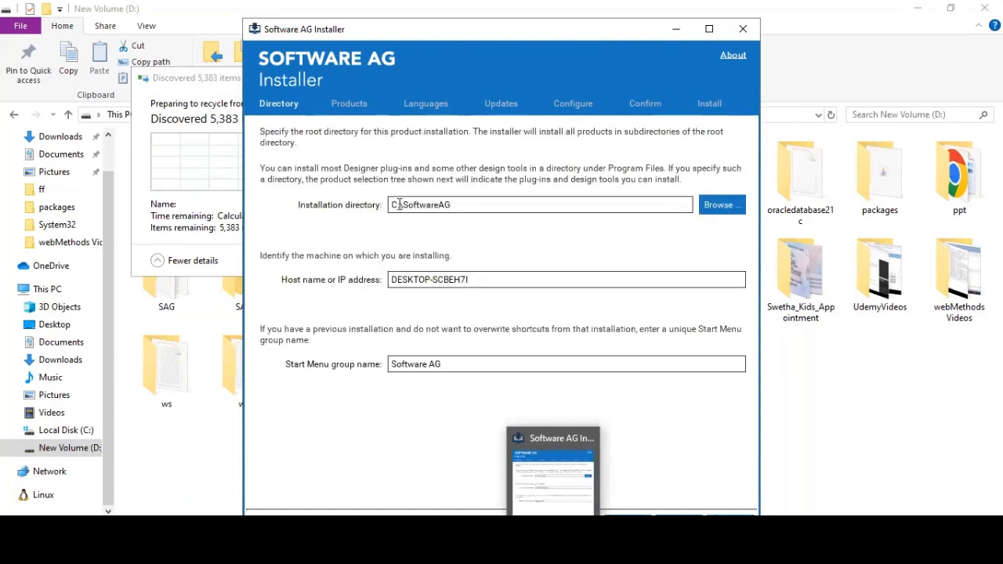
- Set the installation directory to D:\SoftwareAGDemo and the Start Menu group to Software AGDemo
{"action": "left_click_drag", "start_coordinate": [398, 205], "coordinate": [350, 204]}
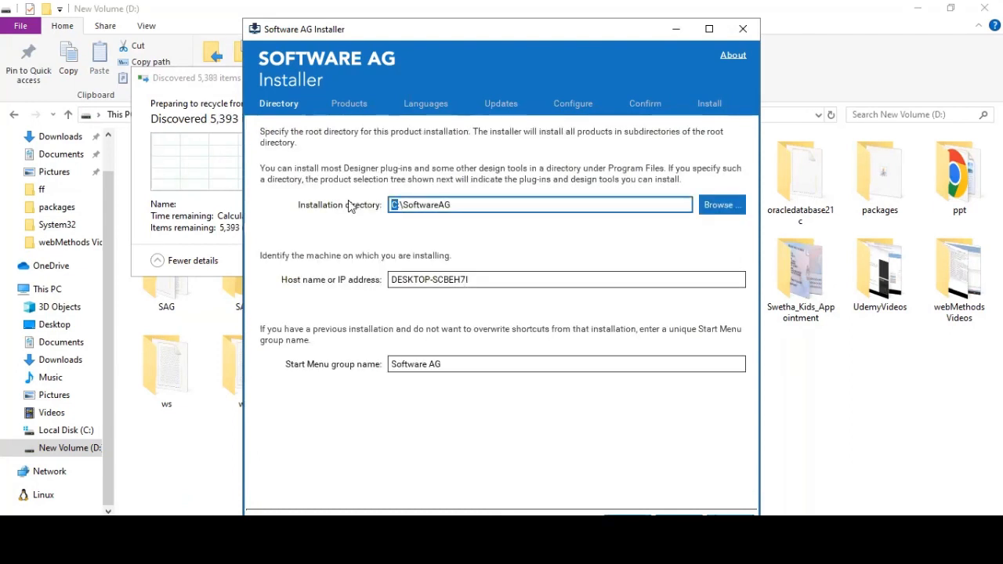
{"action": "type", "text": "D:"}
{"action": "left_click", "coordinate": [469, 203]}
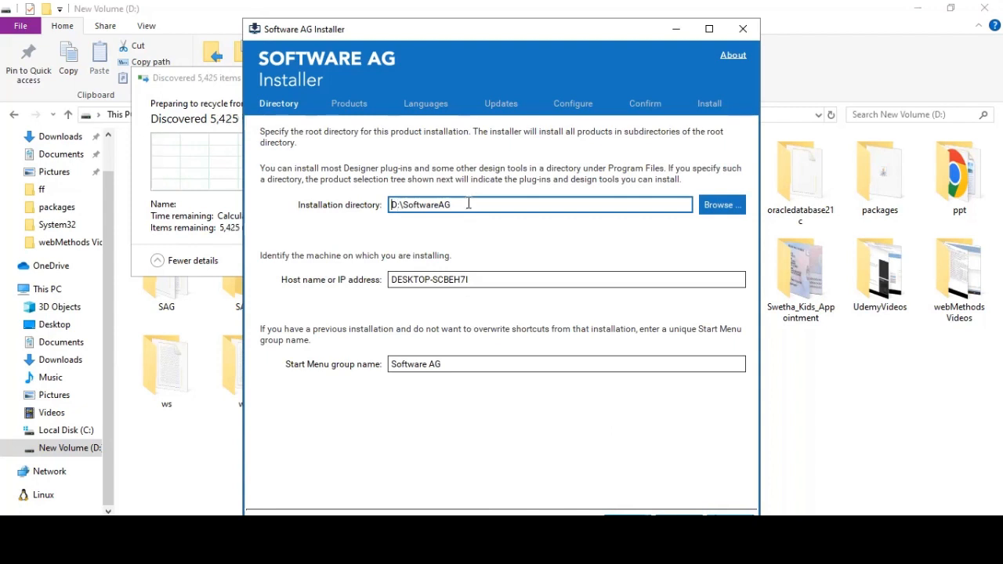
{"action": "type", "text": "Demo"}
{"action": "left_click", "coordinate": [479, 281]}
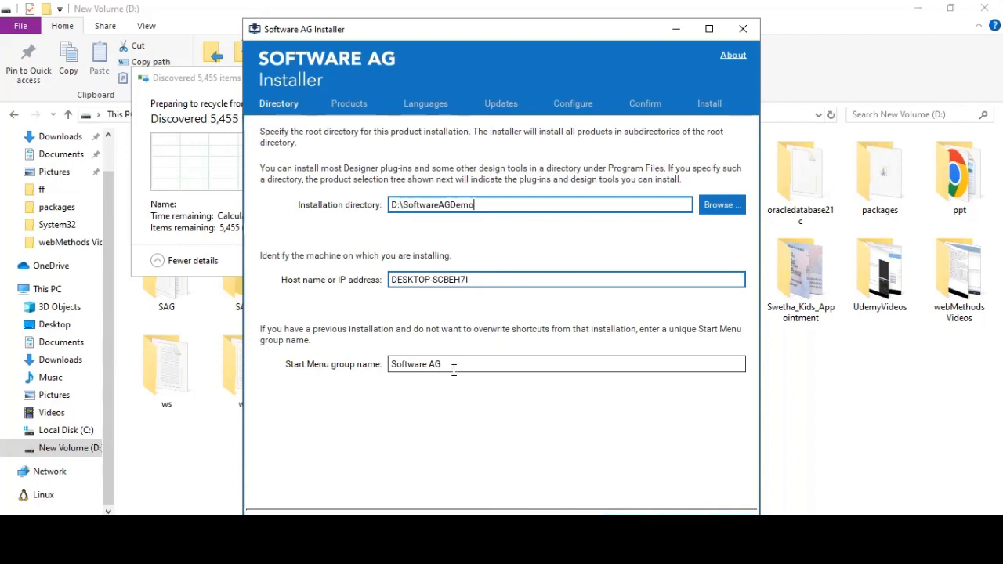
{"action": "left_click", "coordinate": [454, 370]}
{"action": "type", "text": "De"}
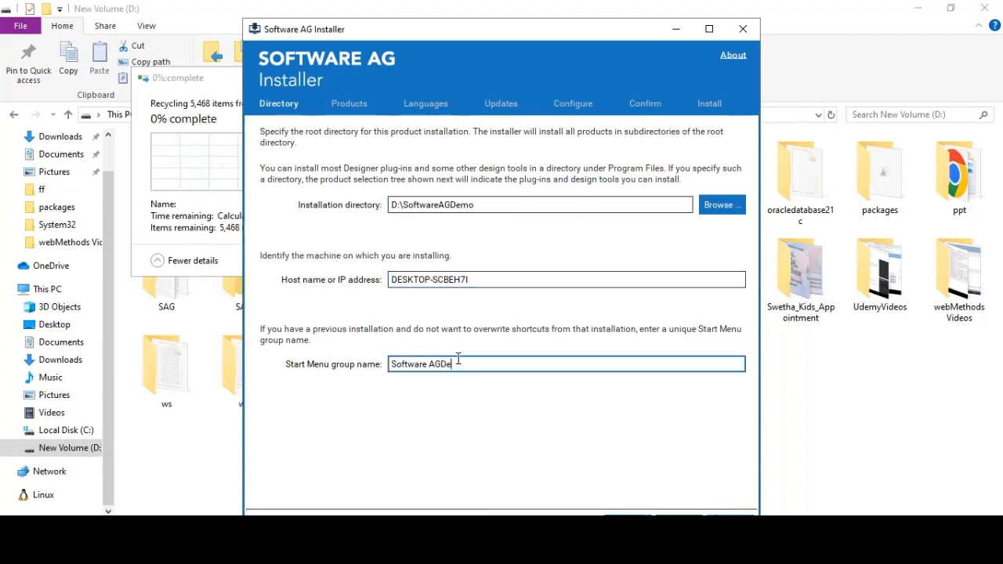
{"action": "type", "text": "mo"}
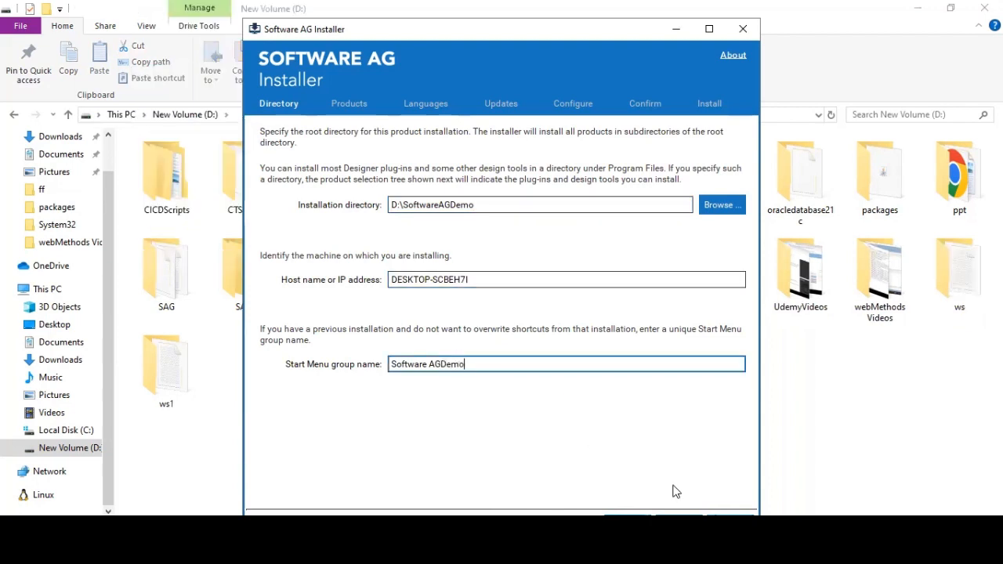
{"action": "double_click", "coordinate": [405, 204]}
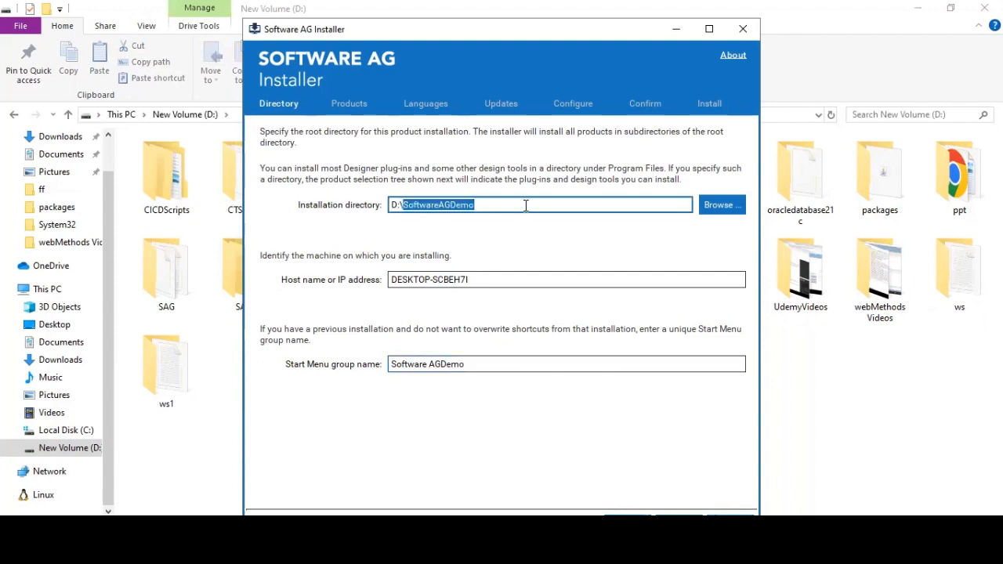
{"action": "left_click", "coordinate": [679, 524]}
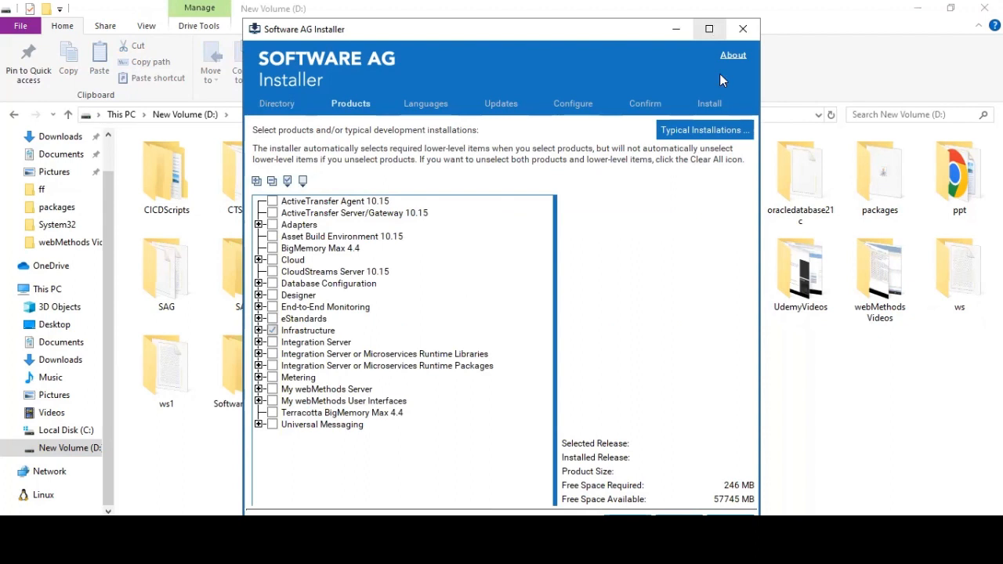
- Maximize the installer, check Integration Server and expand its Libraries and Packages groups
{"action": "left_click", "coordinate": [708, 29]}
{"action": "left_click", "coordinate": [65, 296]}
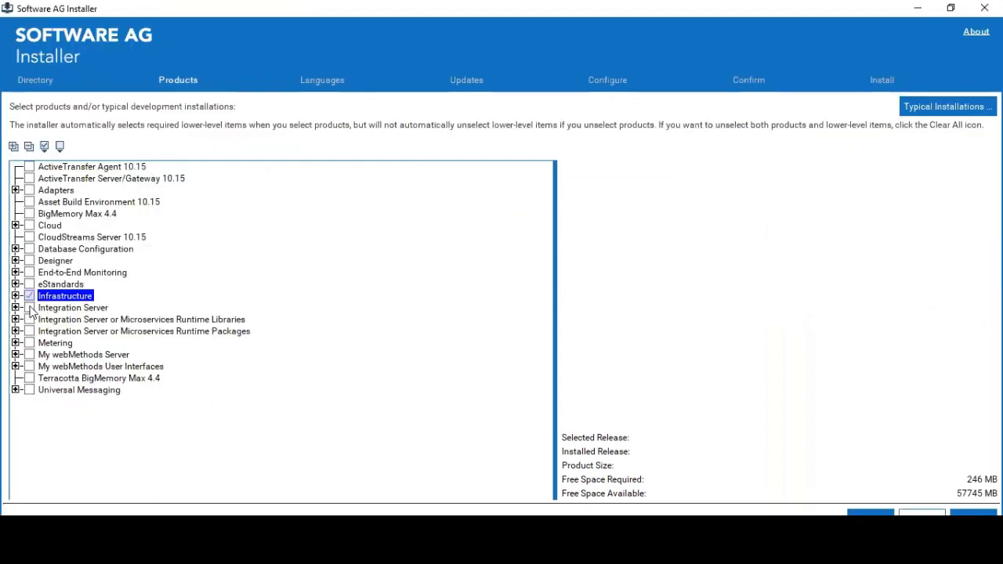
{"action": "left_click", "coordinate": [29, 308]}
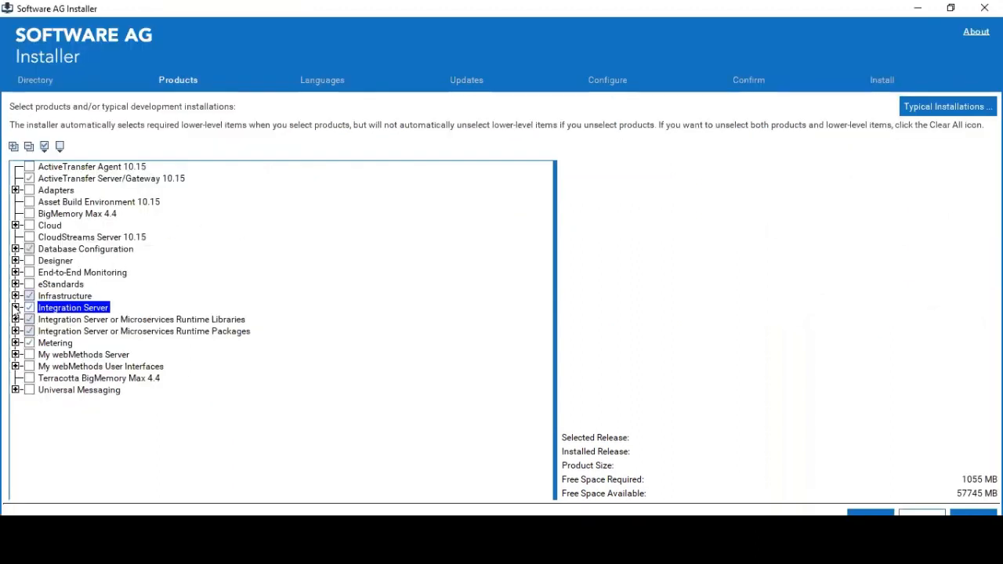
{"action": "left_click", "coordinate": [15, 307]}
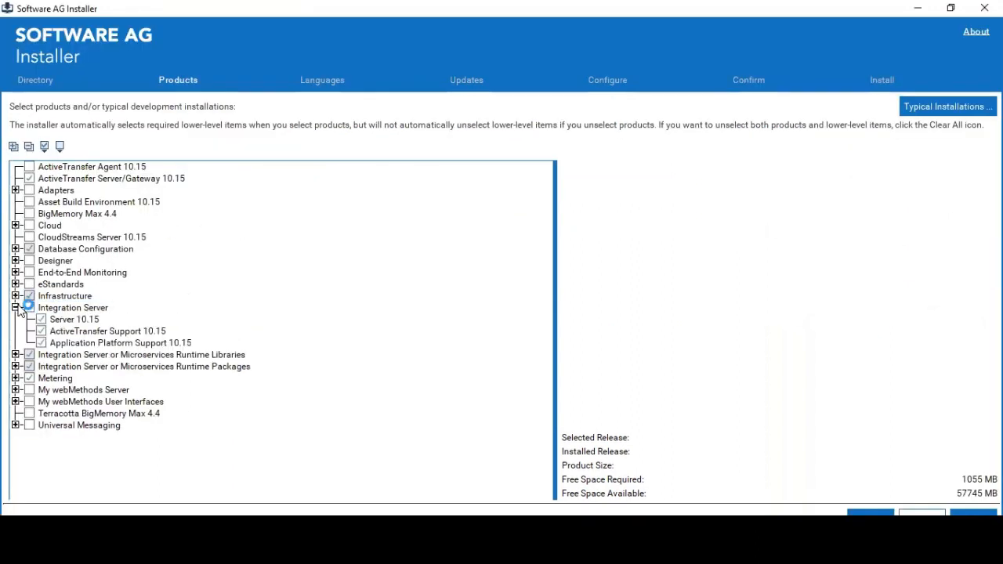
{"action": "left_click", "coordinate": [15, 354]}
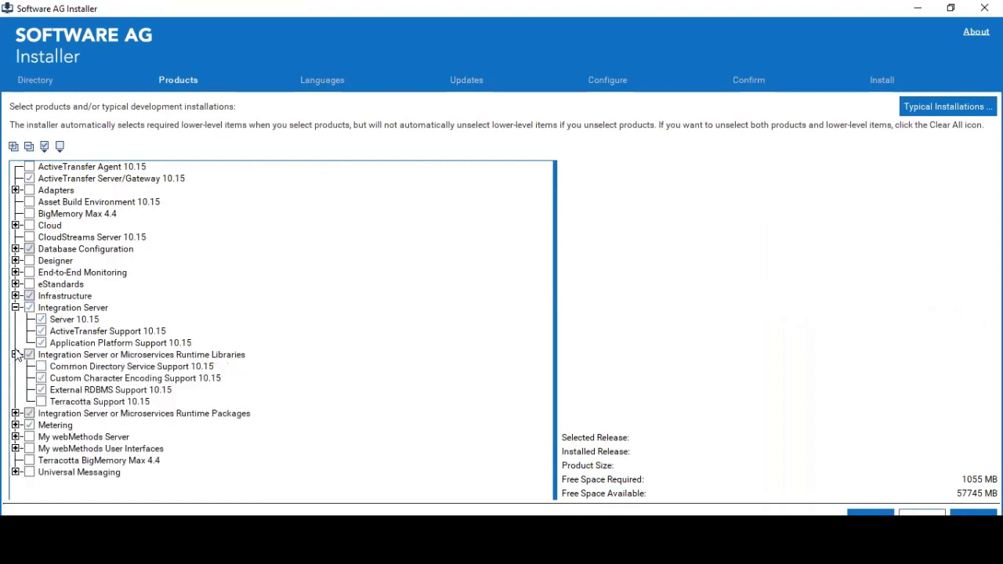
{"action": "left_click", "coordinate": [15, 413]}
{"action": "scroll", "coordinate": [268, 353], "scroll_direction": "down", "scroll_amount": 2}
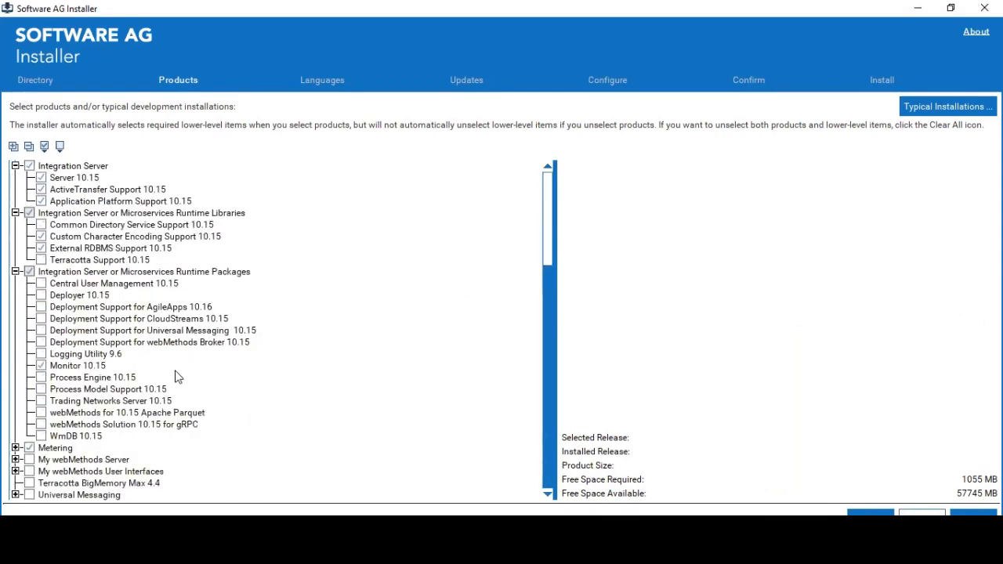
{"action": "scroll", "coordinate": [85, 268], "scroll_direction": "up", "scroll_amount": 4}
{"action": "left_click", "coordinate": [82, 272]}
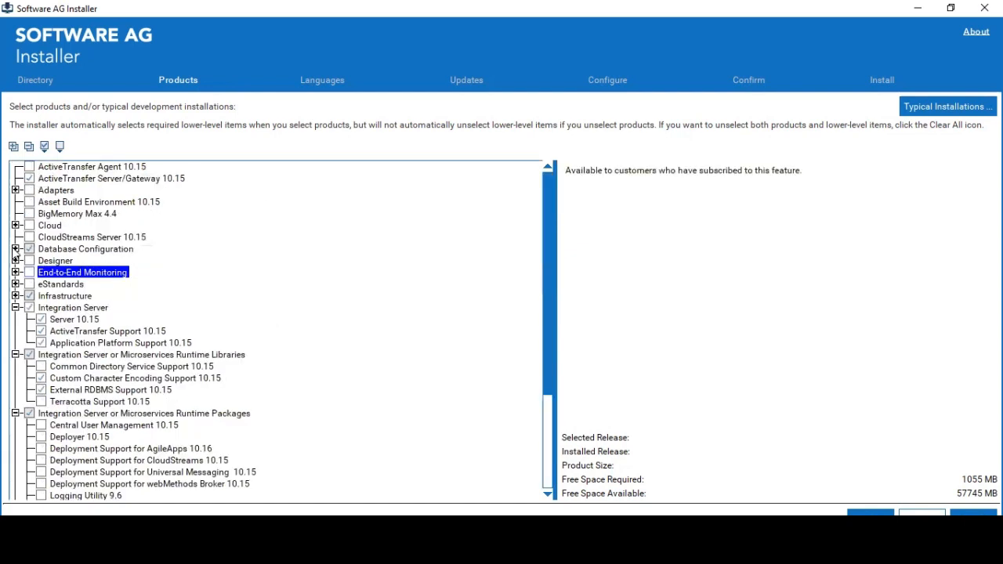
- Expand Database Configuration and Adapters and try including all of their items
{"action": "left_click", "coordinate": [15, 249]}
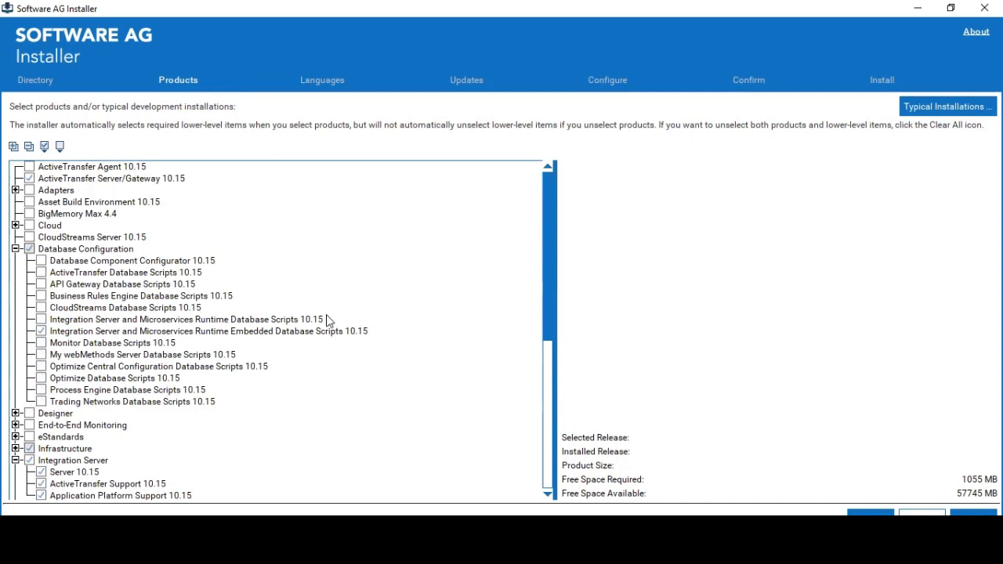
{"action": "left_click", "coordinate": [232, 331]}
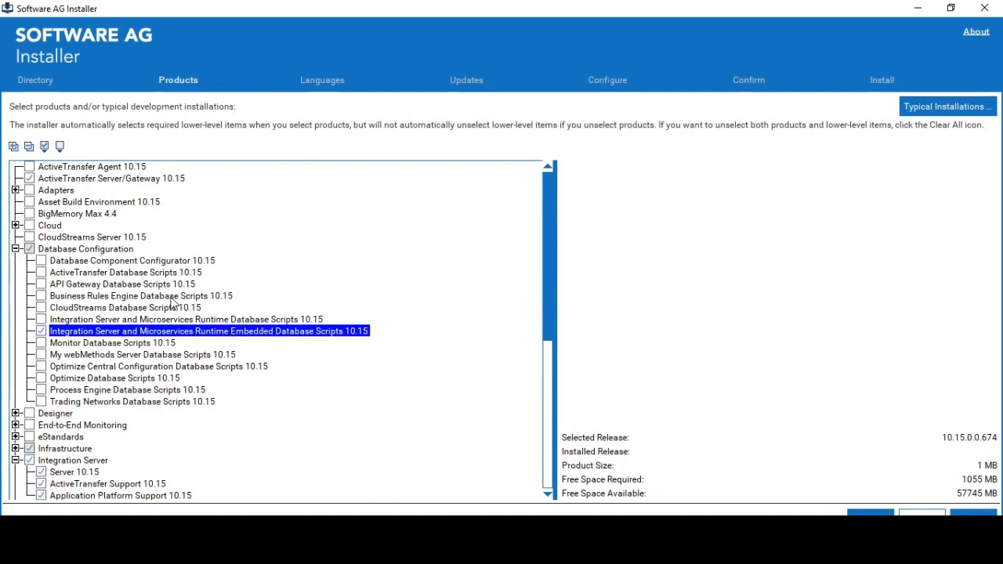
{"action": "left_click", "coordinate": [31, 251]}
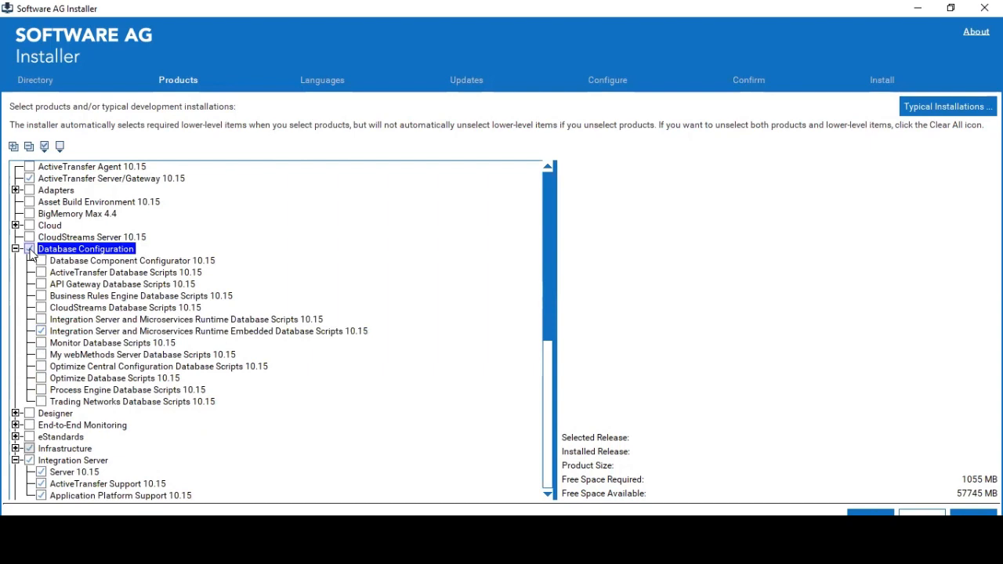
{"action": "left_click", "coordinate": [32, 252]}
{"action": "left_click", "coordinate": [29, 249]}
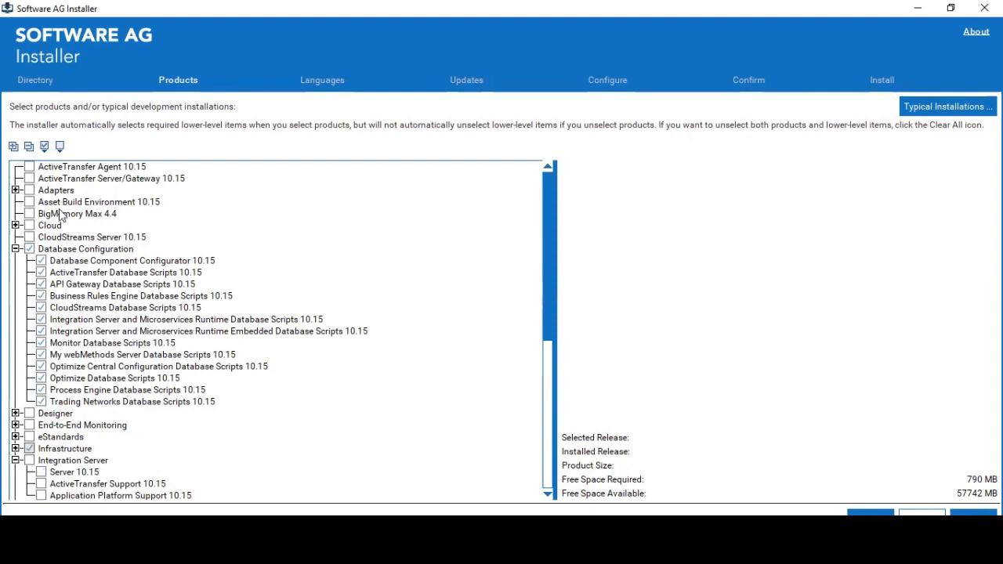
{"action": "left_click", "coordinate": [32, 191]}
{"action": "left_click", "coordinate": [30, 190]}
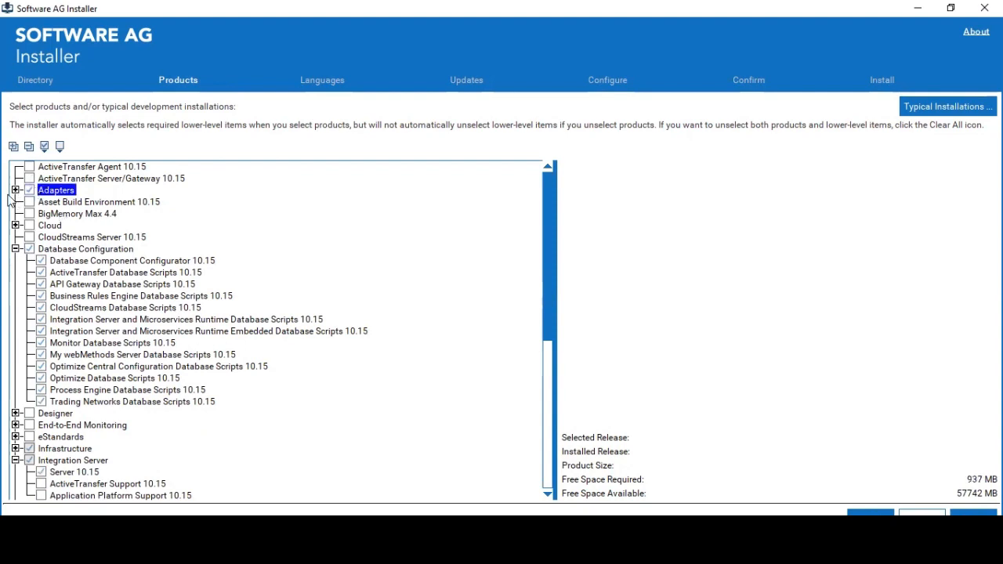
{"action": "left_click", "coordinate": [16, 190]}
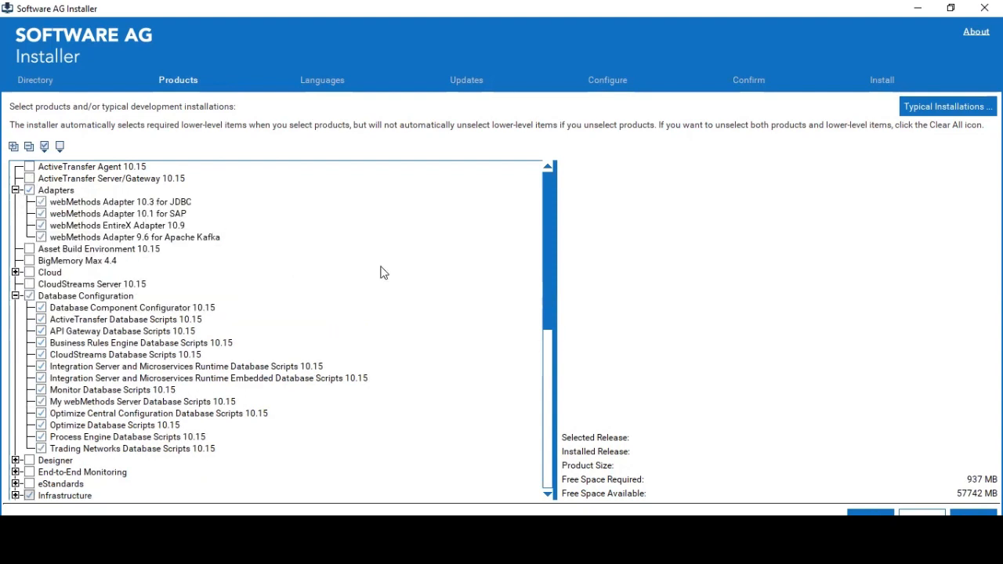
{"action": "scroll", "coordinate": [383, 272], "scroll_direction": "down", "scroll_amount": 1}
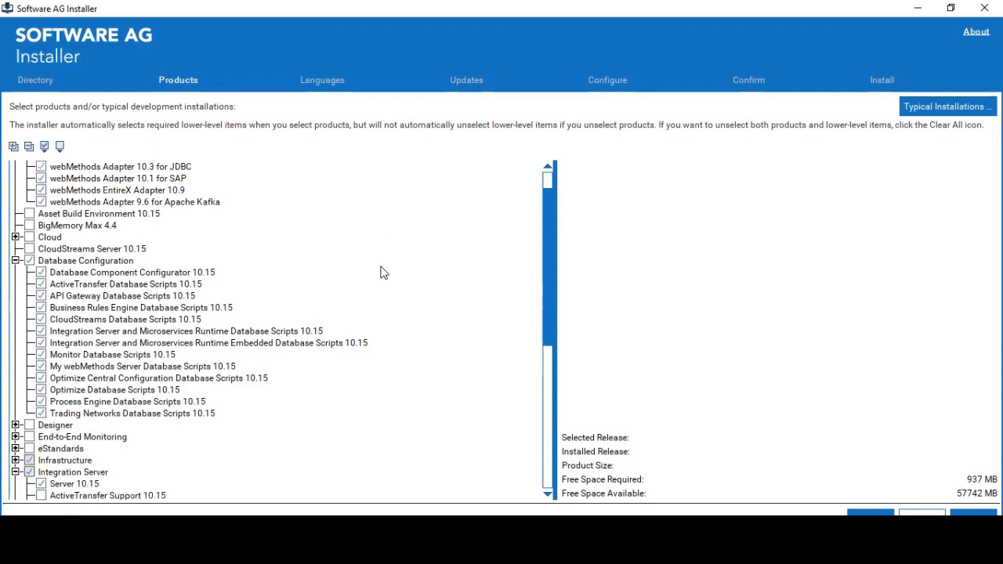
{"action": "scroll", "coordinate": [383, 272], "scroll_direction": "up", "scroll_amount": 1}
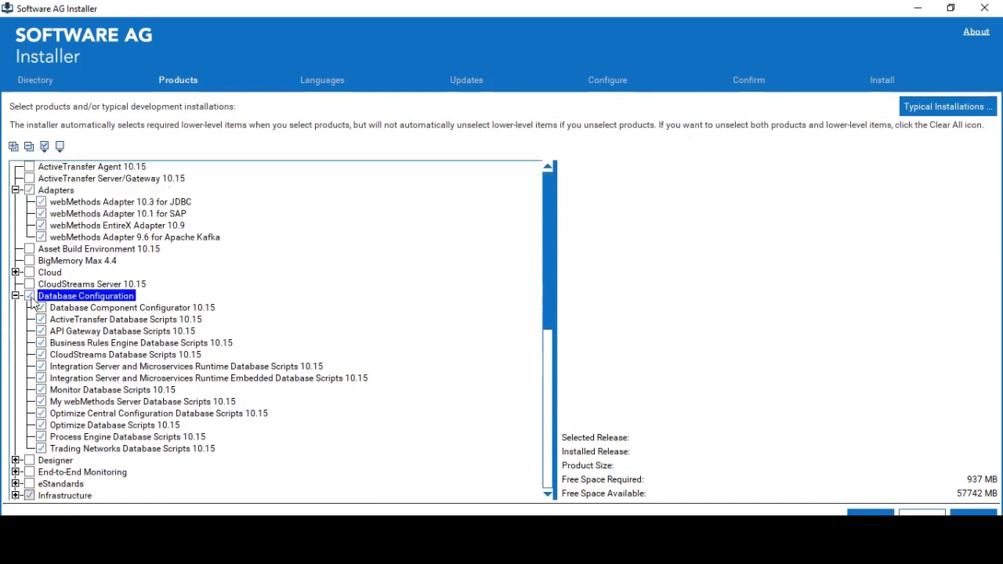
- Clear Database Configuration and re-check Integration Server with its dependencies (1055 MB)
{"action": "left_click", "coordinate": [30, 297]}
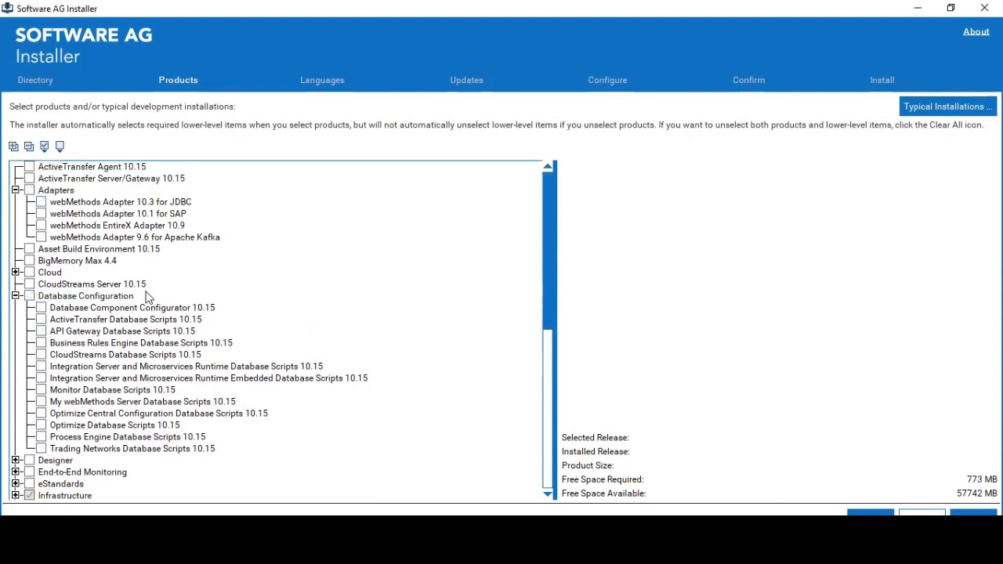
{"action": "scroll", "coordinate": [149, 298], "scroll_direction": "down", "scroll_amount": 6}
{"action": "left_click", "coordinate": [29, 289]}
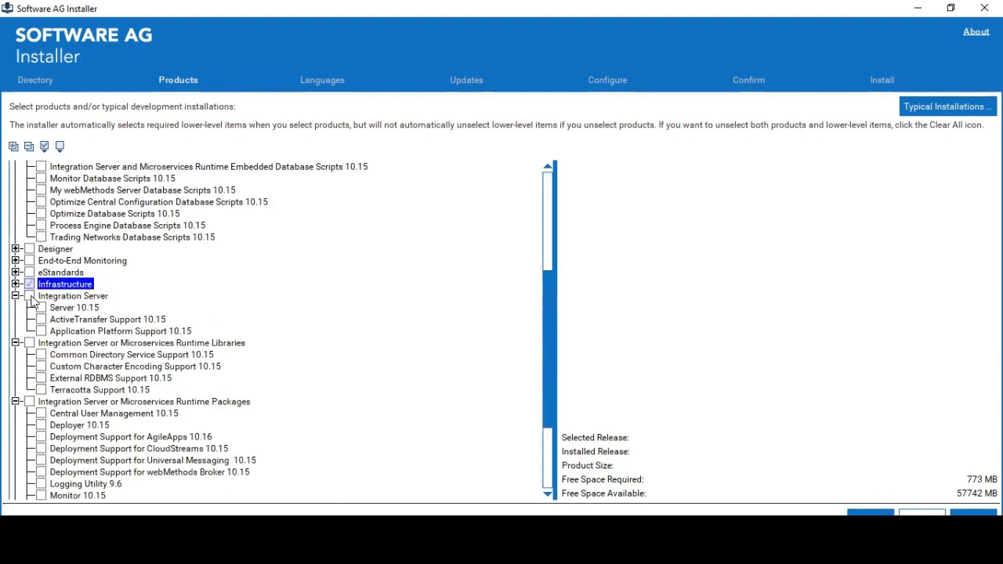
{"action": "left_click", "coordinate": [30, 297]}
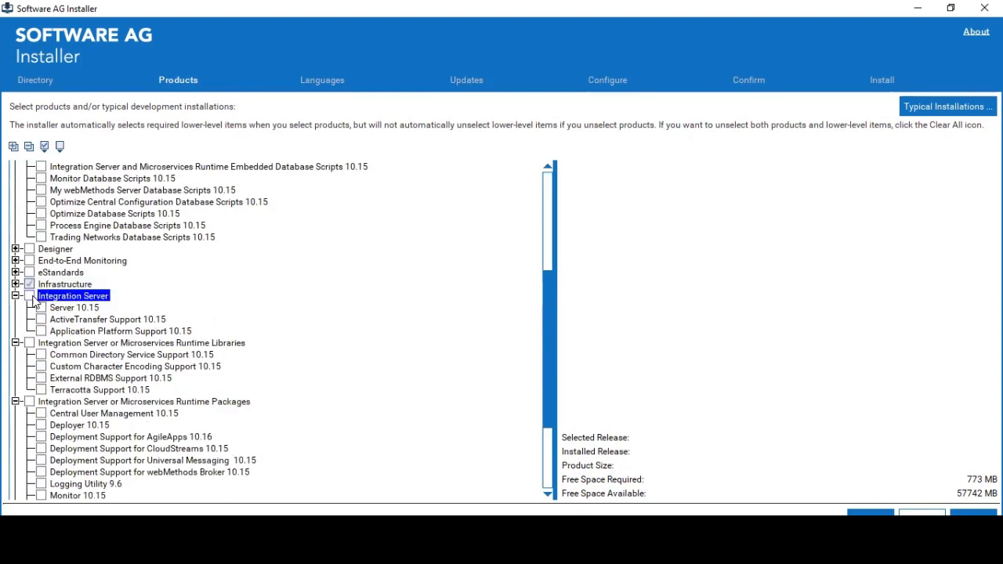
{"action": "left_click", "coordinate": [30, 297]}
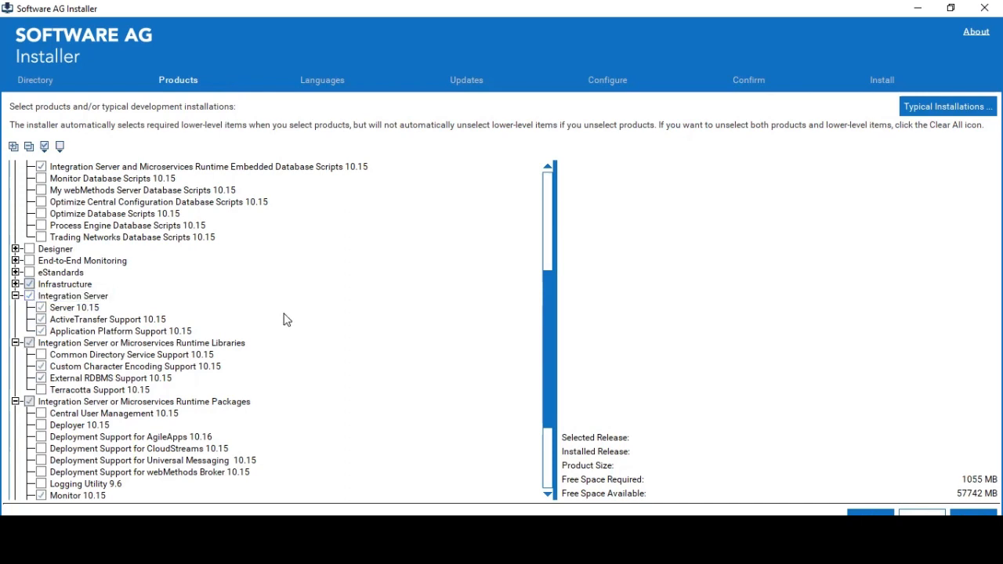
{"action": "scroll", "coordinate": [285, 319], "scroll_direction": "down", "scroll_amount": 3}
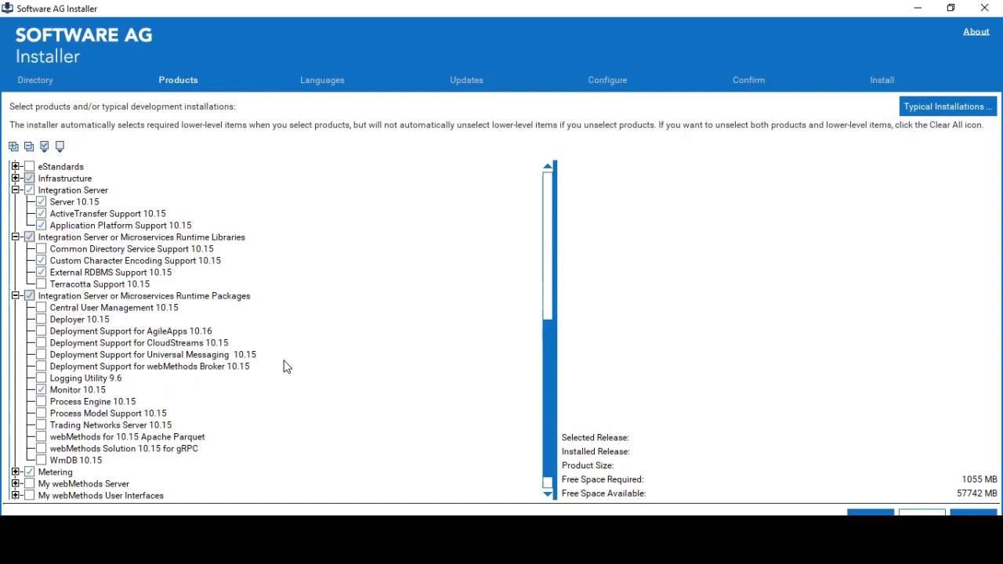
{"action": "scroll", "coordinate": [284, 366], "scroll_direction": "down", "scroll_amount": 1}
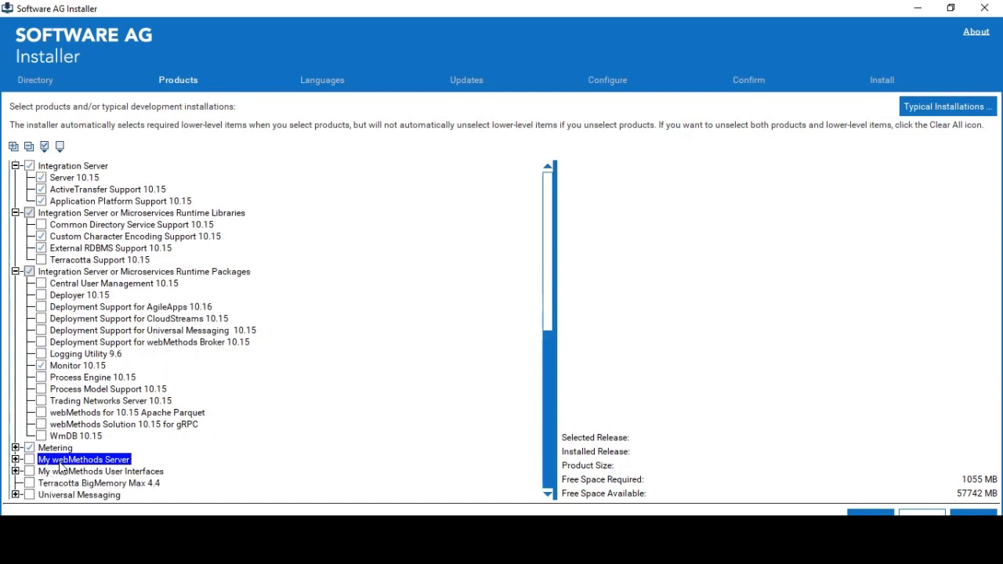
{"action": "left_click", "coordinate": [15, 471]}
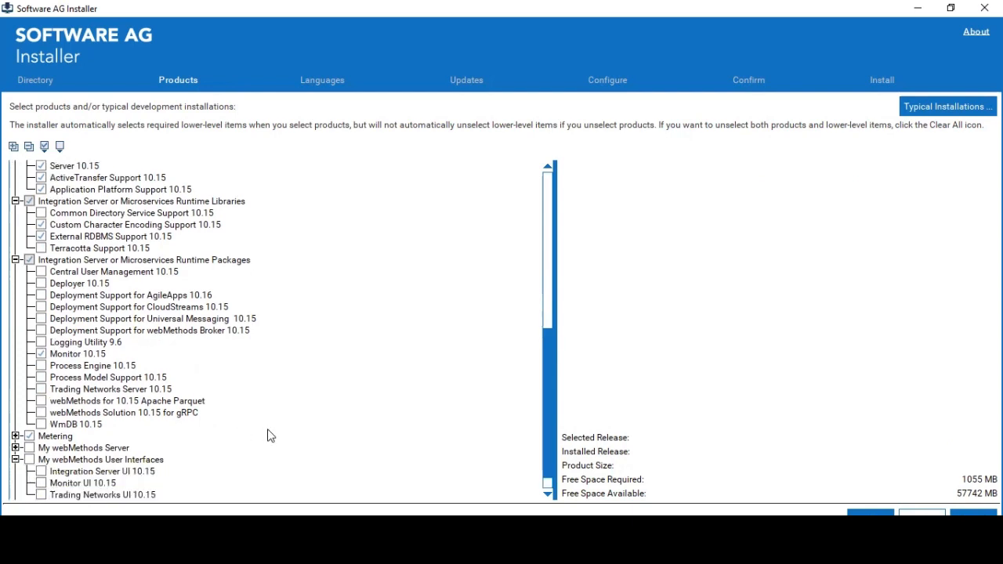
{"action": "scroll", "coordinate": [269, 423], "scroll_direction": "down", "scroll_amount": 1}
{"action": "scroll", "coordinate": [266, 416], "scroll_direction": "up", "scroll_amount": 6}
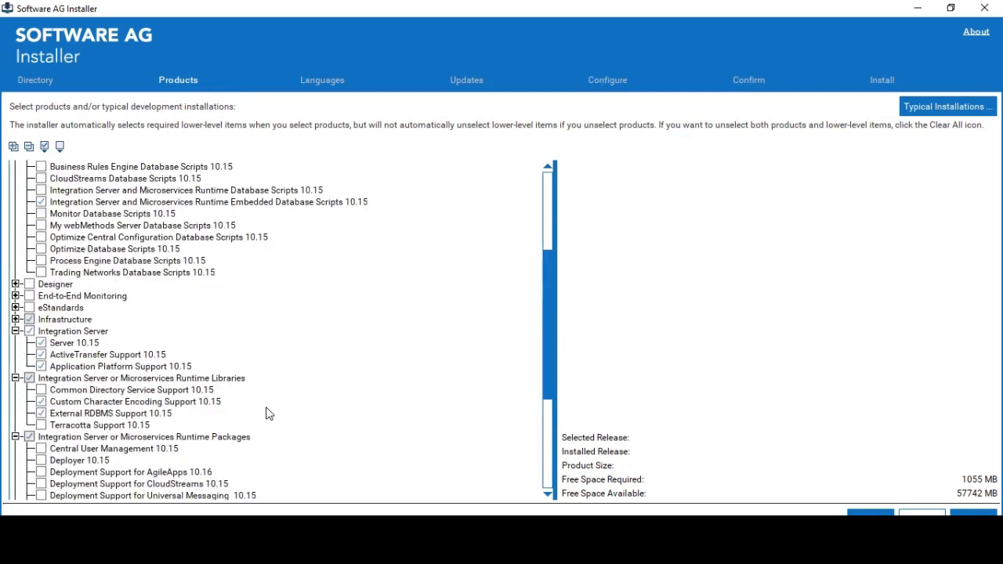
- Expand eStandards, the webMethods Module 9.12 for EDI and its Schemas folder
{"action": "left_click", "coordinate": [14, 307]}
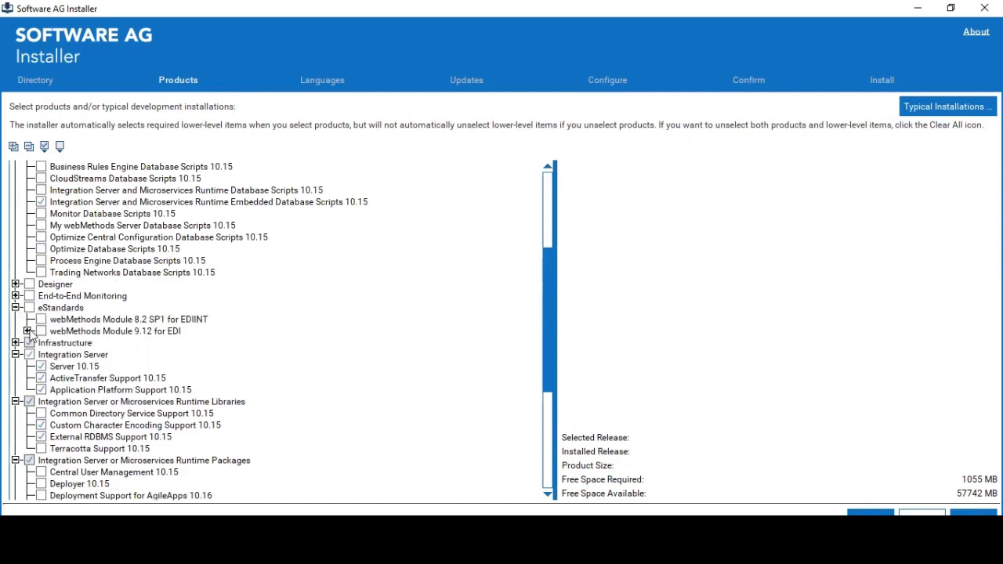
{"action": "left_click", "coordinate": [28, 331]}
{"action": "left_click", "coordinate": [39, 354]}
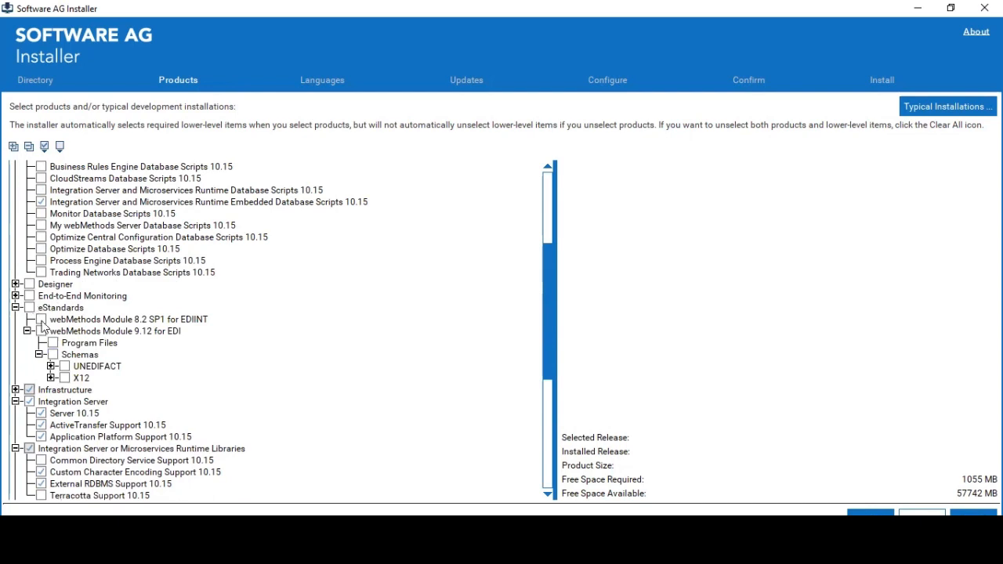
{"action": "left_click", "coordinate": [43, 330]}
{"action": "scroll", "coordinate": [247, 329], "scroll_direction": "up", "scroll_amount": 5}
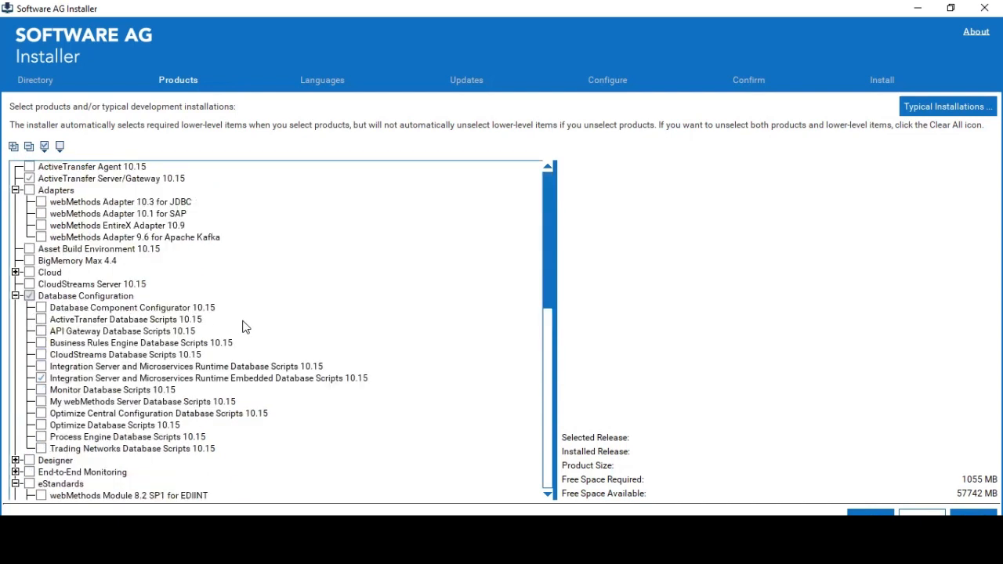
- Check Adapters to include the JDBC, SAP, EntireX and Apache Kafka adapters (1075 MB)
{"action": "left_click", "coordinate": [29, 191]}
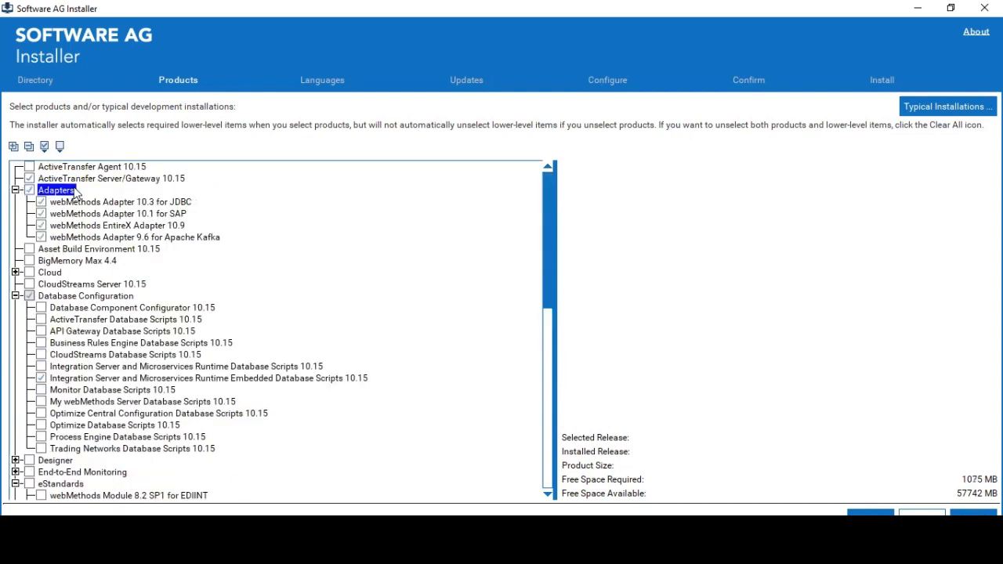
{"action": "left_click", "coordinate": [135, 237]}
{"action": "left_click", "coordinate": [317, 249]}
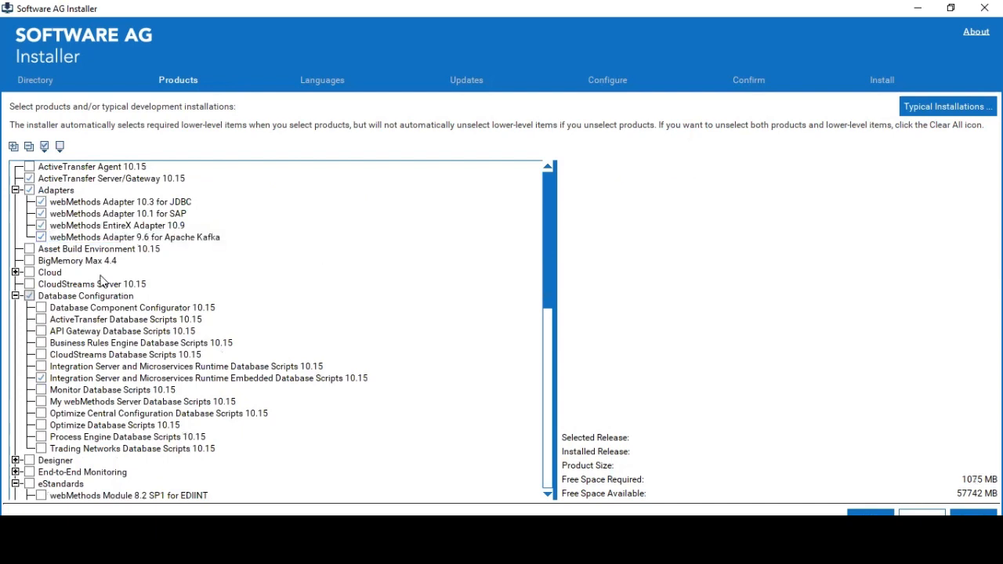
{"action": "left_click", "coordinate": [93, 235]}
{"action": "left_click", "coordinate": [267, 271]}
{"action": "left_click", "coordinate": [35, 261]}
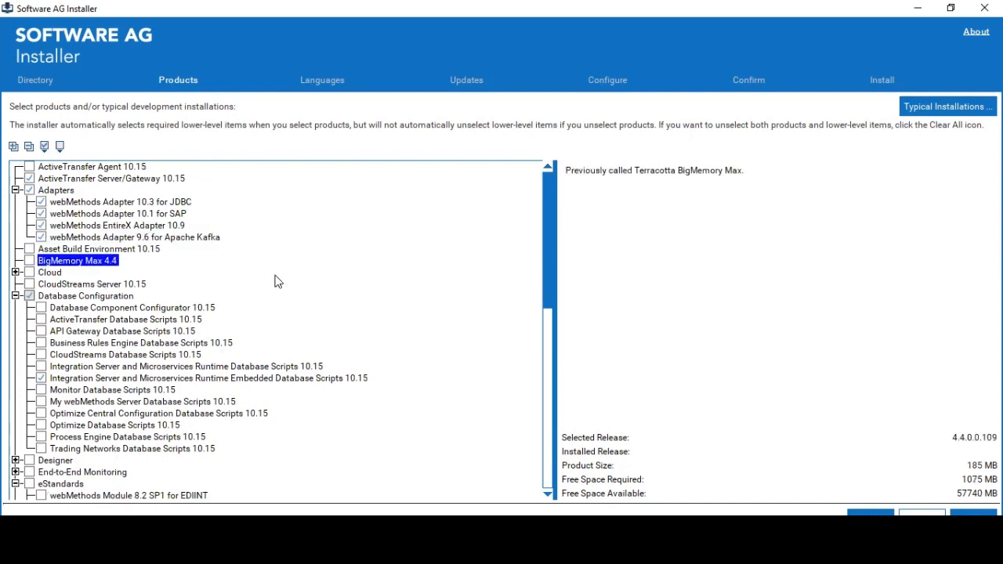
{"action": "scroll", "coordinate": [275, 280], "scroll_direction": "down", "scroll_amount": 8}
{"action": "scroll", "coordinate": [220, 375], "scroll_direction": "down", "scroll_amount": 5}
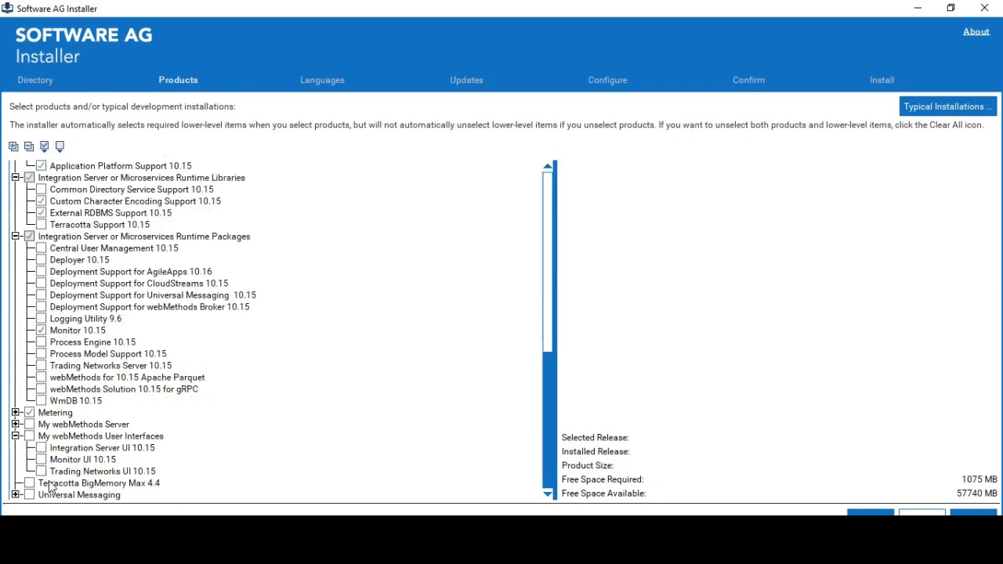
{"action": "scroll", "coordinate": [330, 315], "scroll_direction": "up", "scroll_amount": 10}
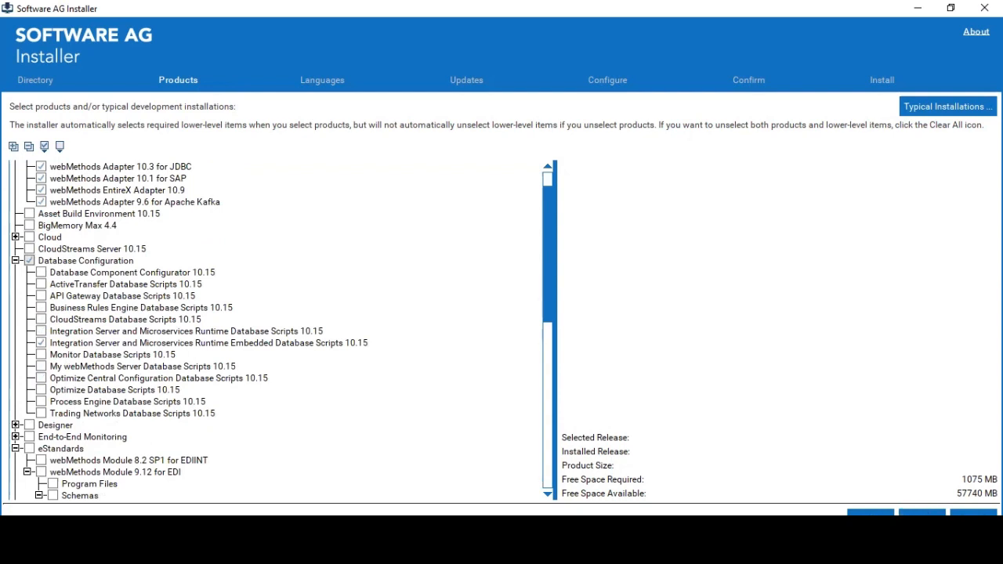
- Check Database Component Configurator 10.15 and the Integration Server Database Scripts
{"action": "left_click", "coordinate": [60, 274]}
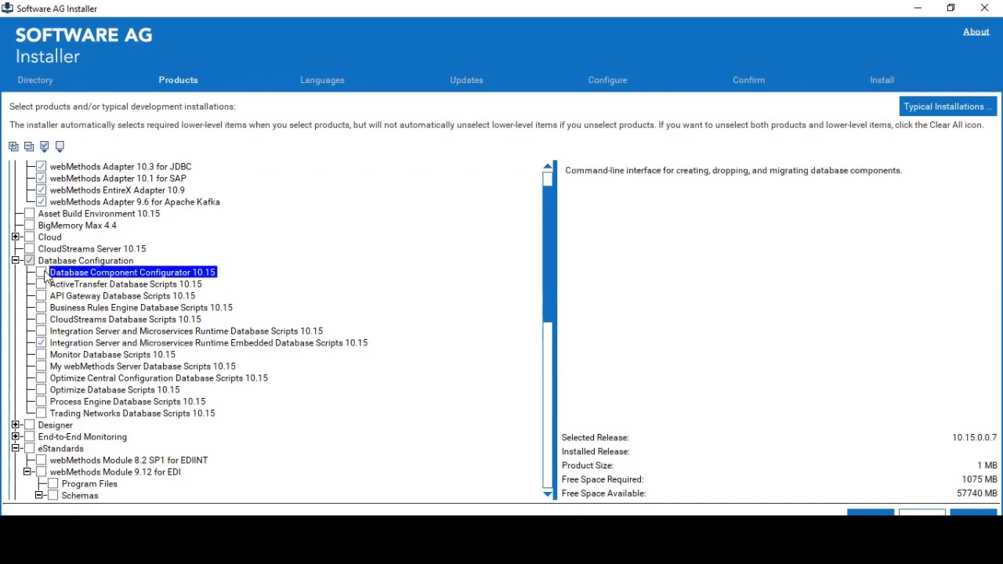
{"action": "left_click", "coordinate": [41, 273]}
{"action": "left_click", "coordinate": [102, 296]}
{"action": "left_click", "coordinate": [66, 284]}
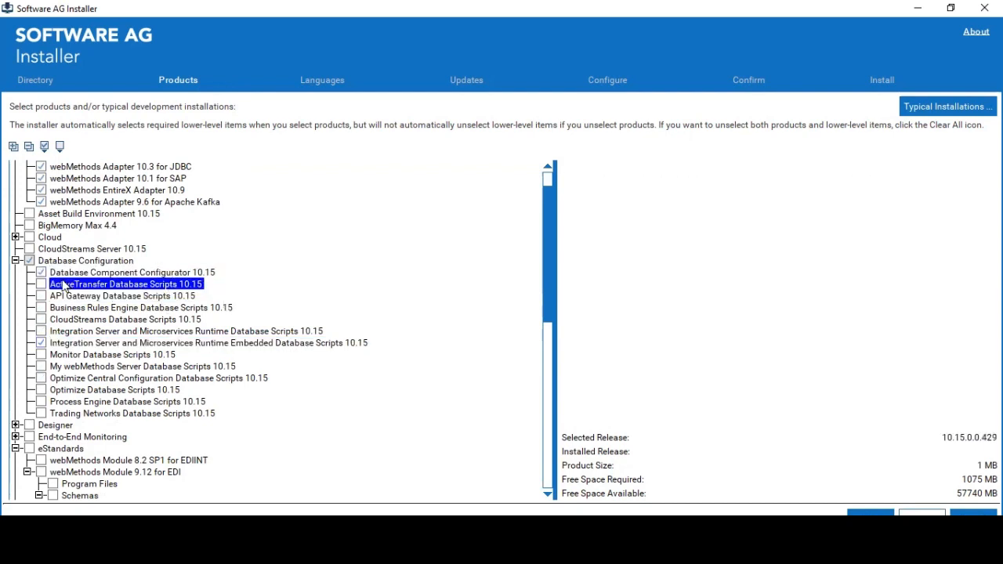
{"action": "left_click", "coordinate": [75, 274]}
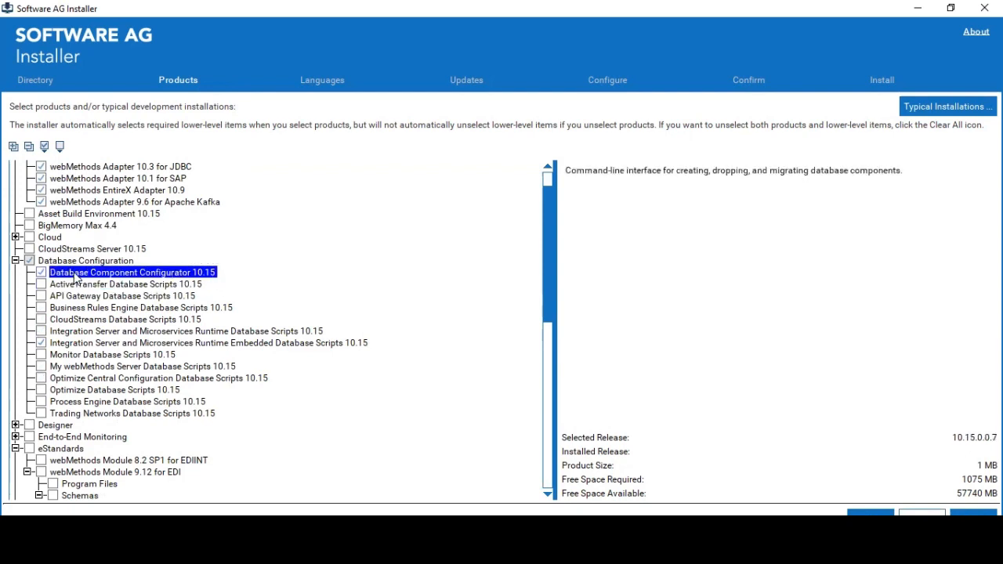
{"action": "left_click", "coordinate": [112, 322]}
{"action": "left_click", "coordinate": [108, 332]}
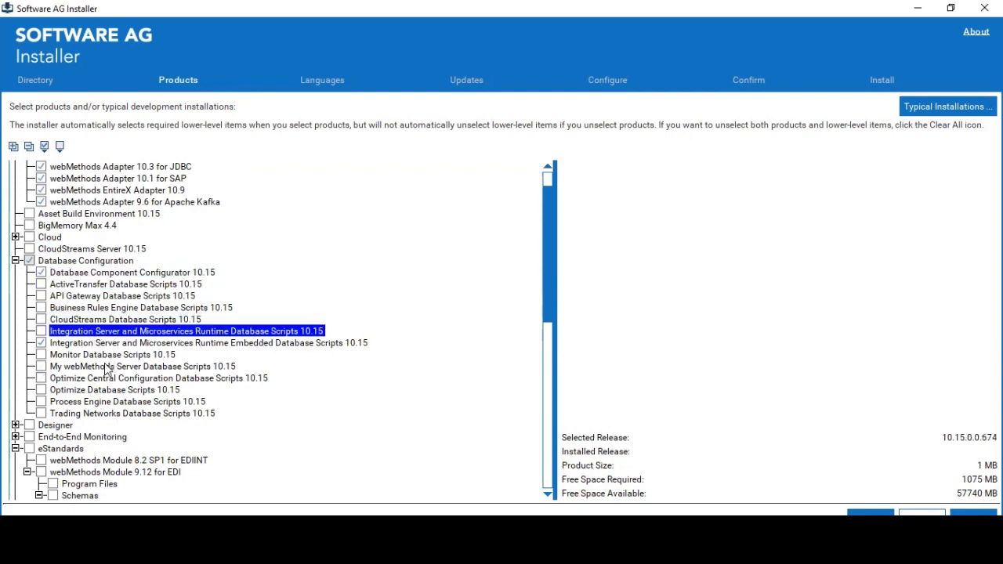
{"action": "left_click", "coordinate": [106, 366]}
{"action": "left_click", "coordinate": [40, 332]}
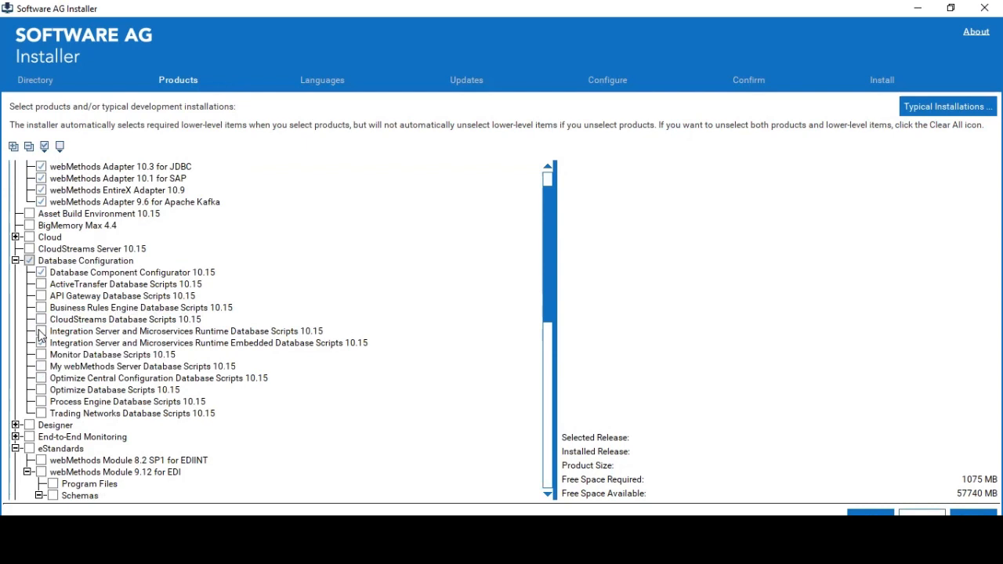
{"action": "left_click", "coordinate": [40, 333]}
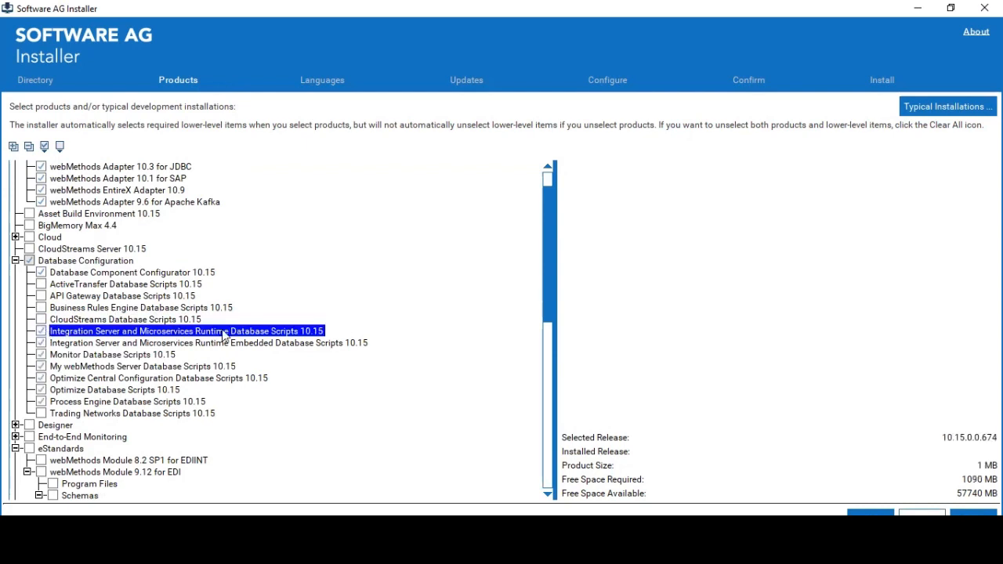
- Check the Trading Networks and Business Rules Engine Database Scripts
{"action": "left_click", "coordinate": [137, 346]}
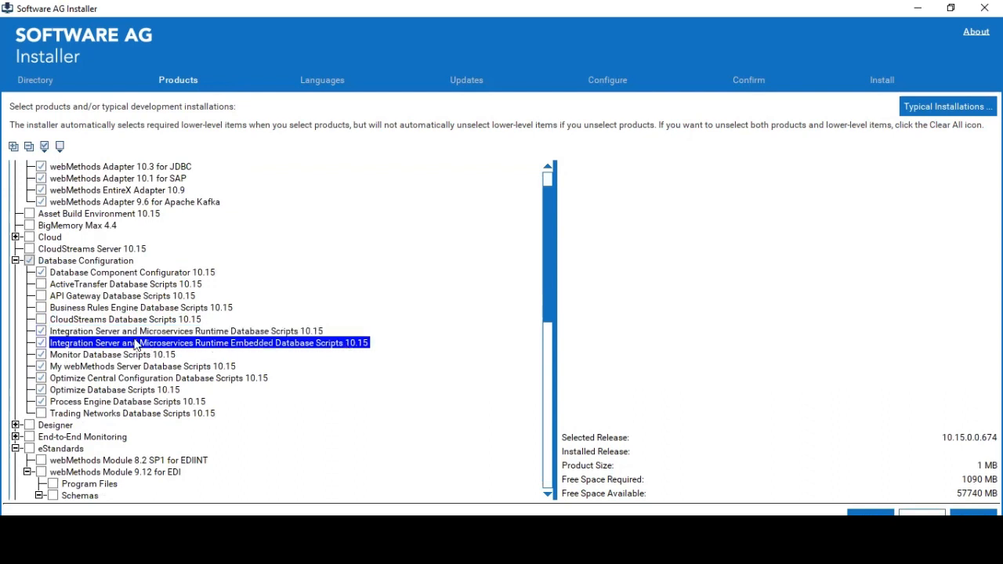
{"action": "left_click", "coordinate": [130, 378]}
{"action": "left_click", "coordinate": [129, 401]}
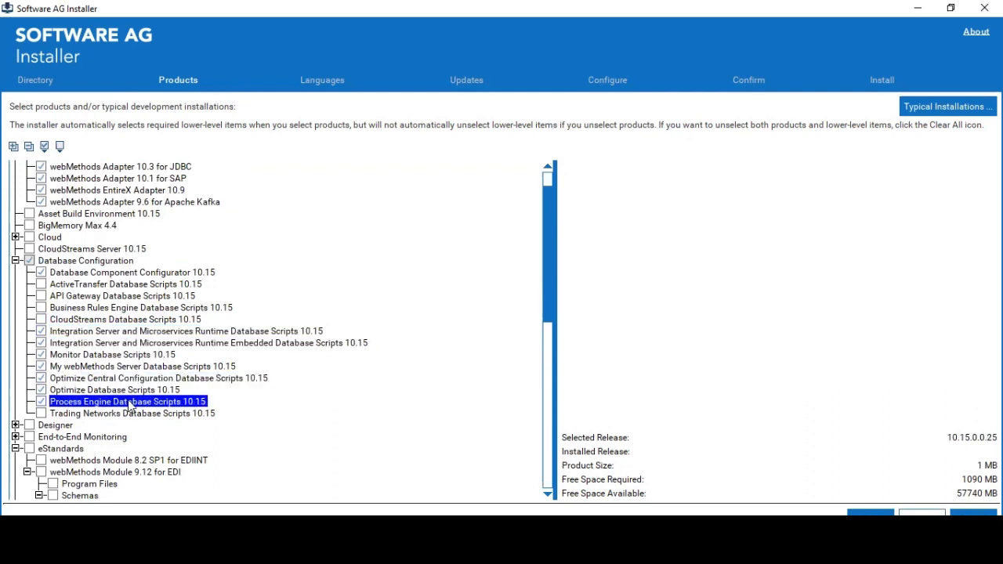
{"action": "left_click", "coordinate": [164, 381]}
{"action": "left_click", "coordinate": [86, 402]}
{"action": "left_click", "coordinate": [38, 415]}
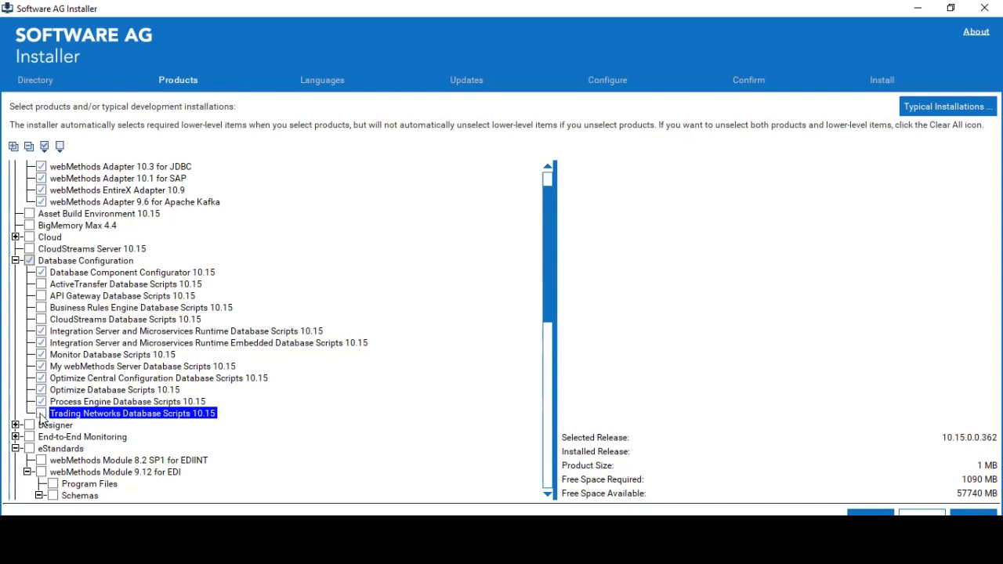
{"action": "left_click", "coordinate": [55, 343]}
{"action": "left_click", "coordinate": [44, 311]}
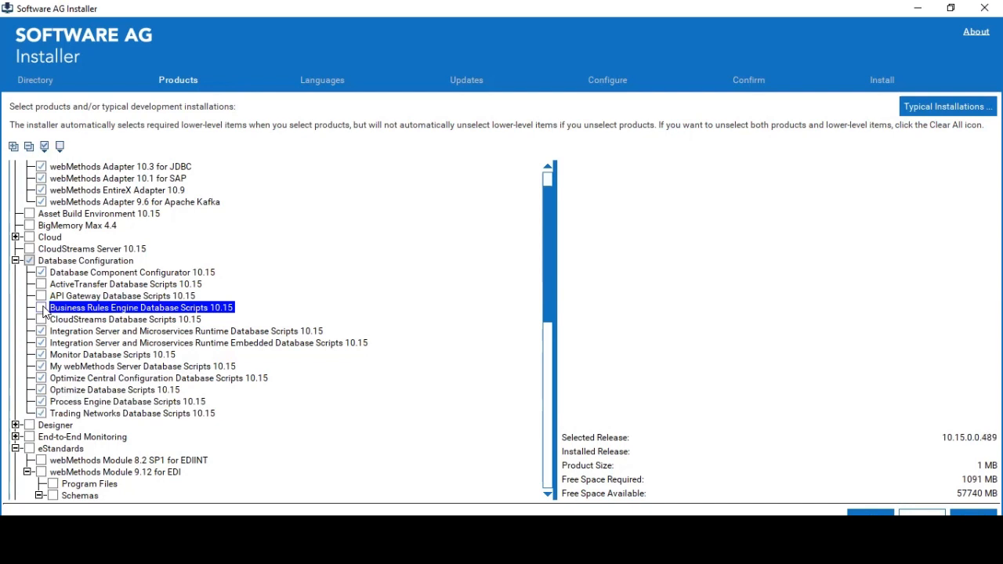
{"action": "left_click", "coordinate": [42, 309]}
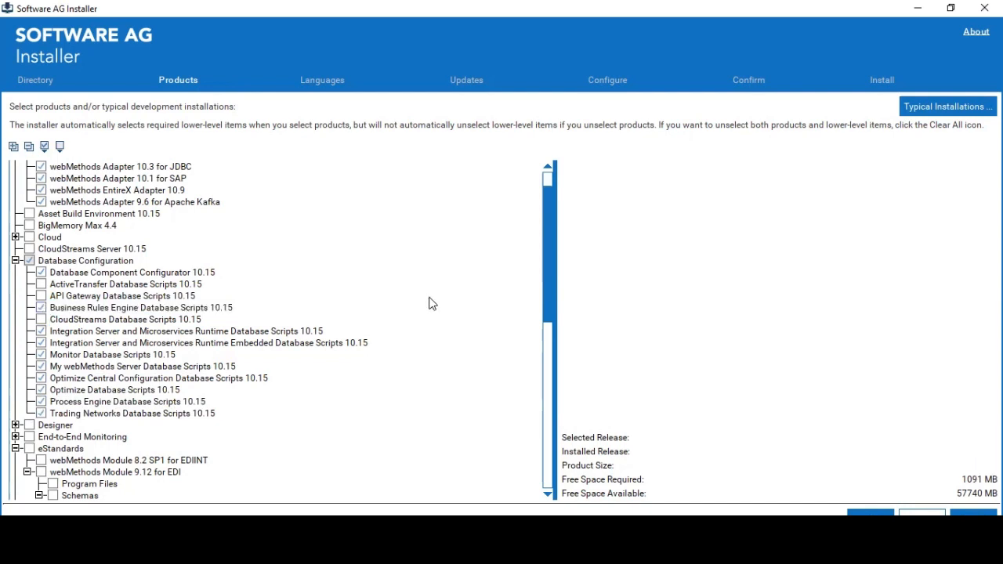
{"action": "scroll", "coordinate": [429, 304], "scroll_direction": "down", "scroll_amount": 3}
{"action": "scroll", "coordinate": [838, 352], "scroll_direction": "up", "scroll_amount": 3}
- Leave product selection, then refresh New Volume (D:) in File Explorer and open SoftwareAGDemo
{"action": "left_click", "coordinate": [922, 514]}
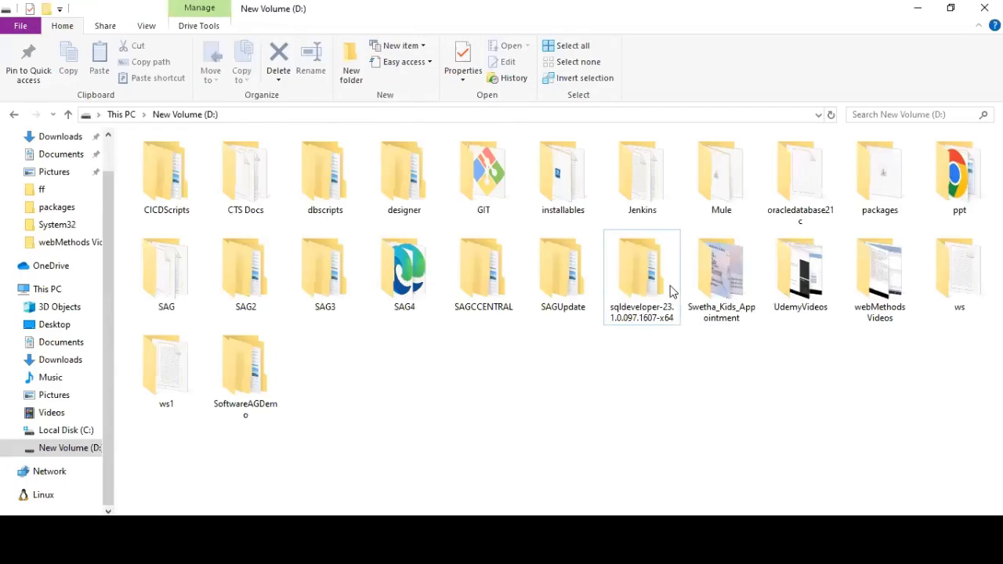
{"action": "right_click", "coordinate": [628, 218]}
{"action": "left_click", "coordinate": [670, 285]}
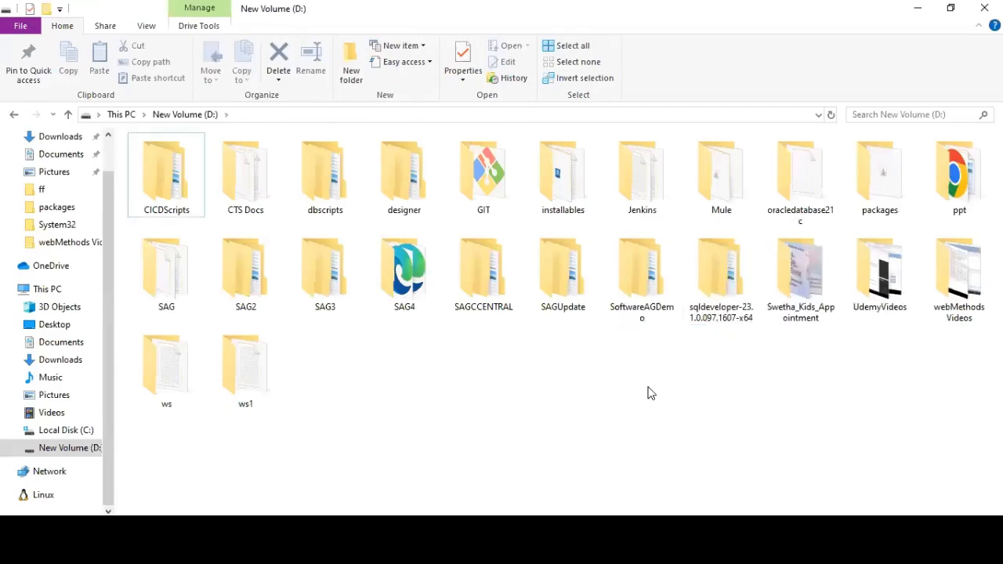
{"action": "double_click", "coordinate": [657, 285]}
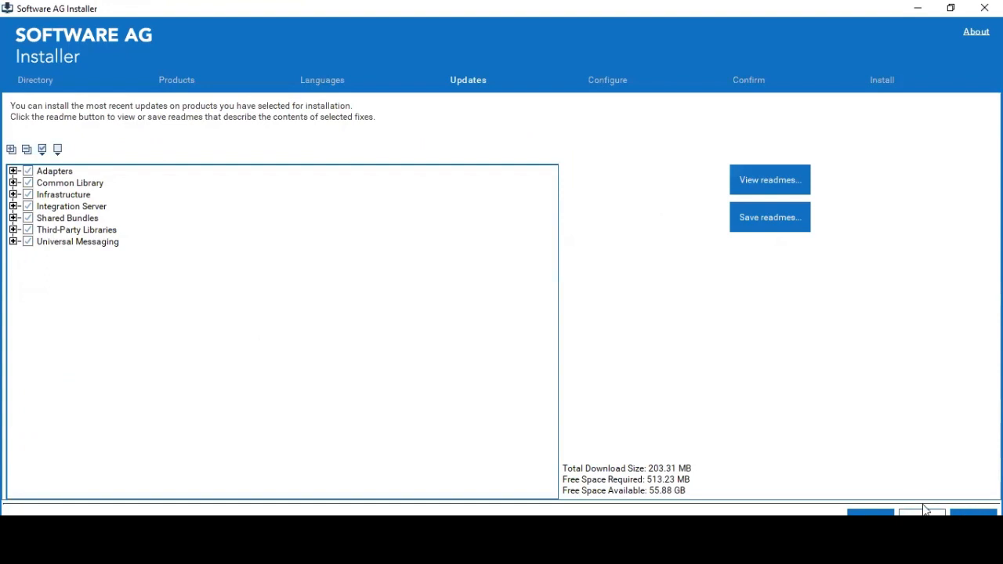
- Expand the Universal Messaging updates and inspect the Common Libraries fix
{"action": "left_click", "coordinate": [897, 514]}
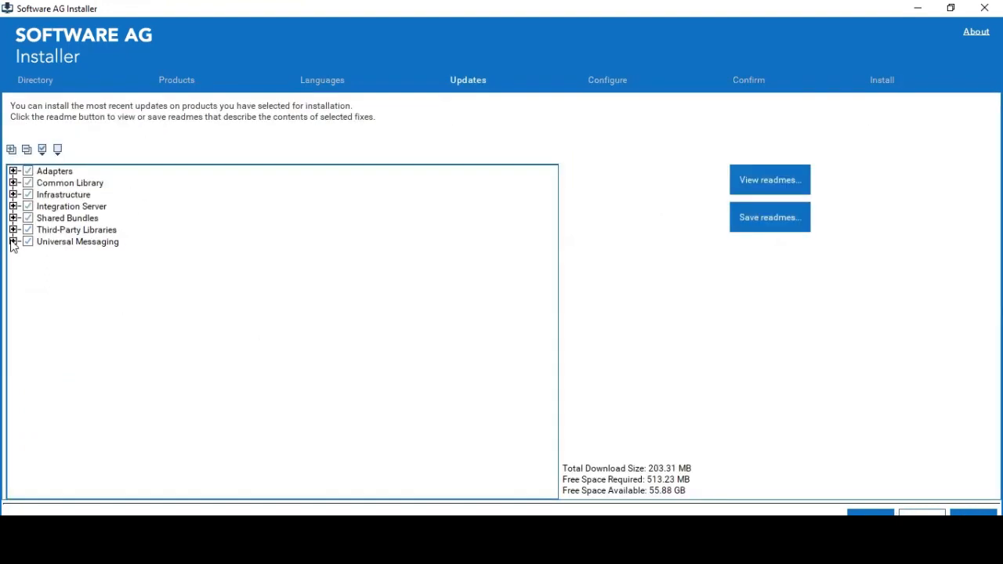
{"action": "left_click", "coordinate": [12, 241]}
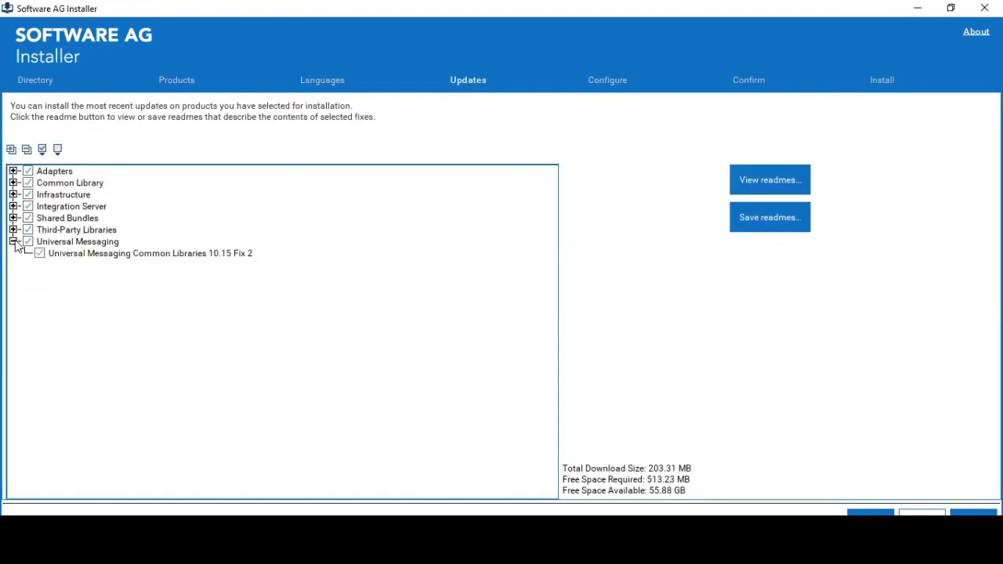
{"action": "left_click", "coordinate": [37, 252]}
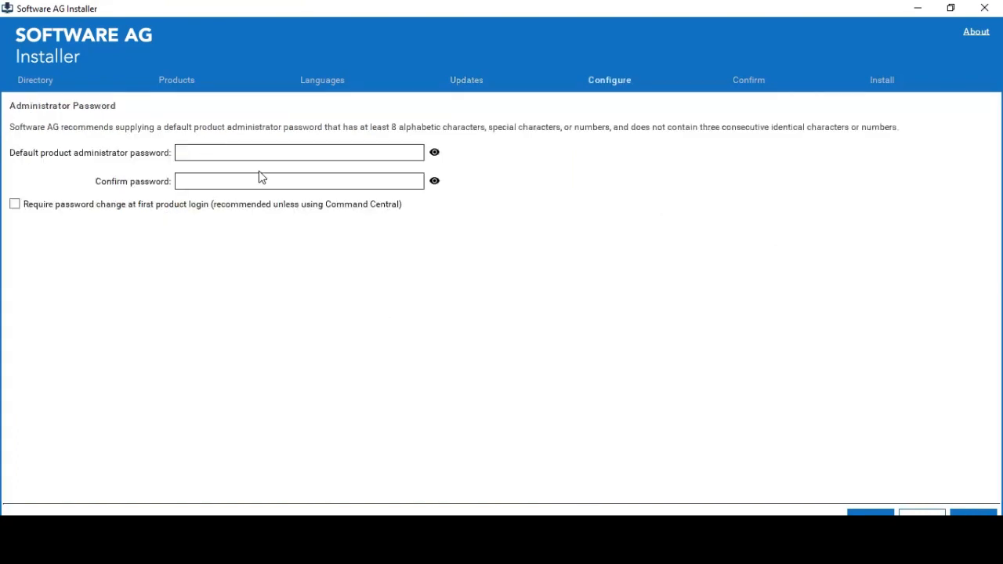
- Enter and confirm the administrator password, then continue to the Integration Server settings
{"action": "left_click", "coordinate": [265, 154]}
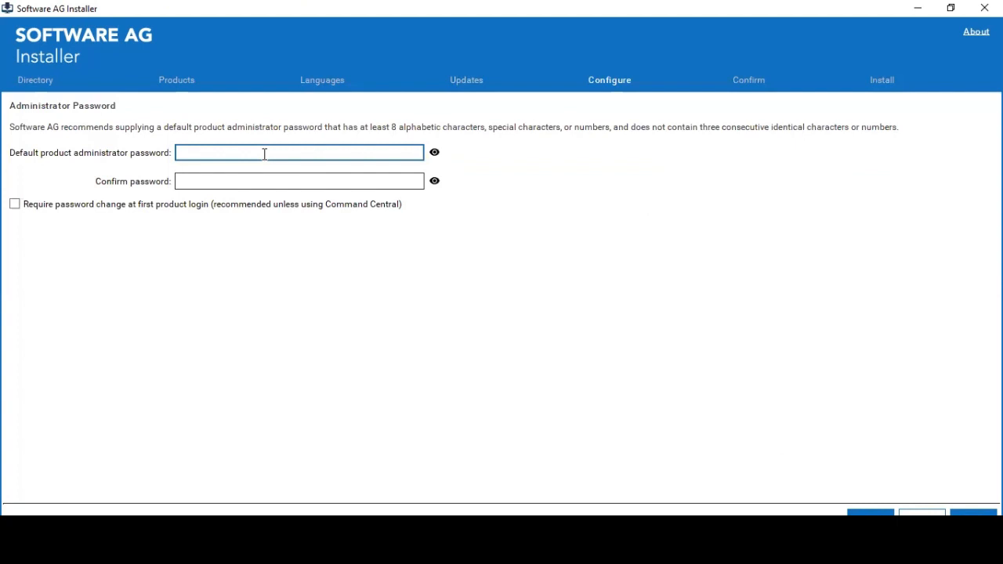
{"action": "type", "text": "******"}
{"action": "key", "text": "Tab"}
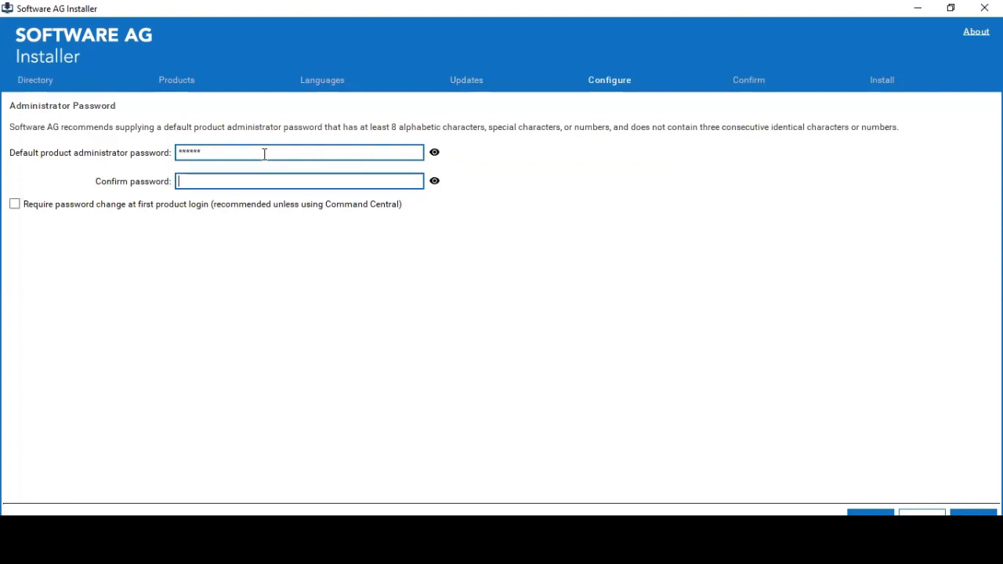
{"action": "type", "text": "******"}
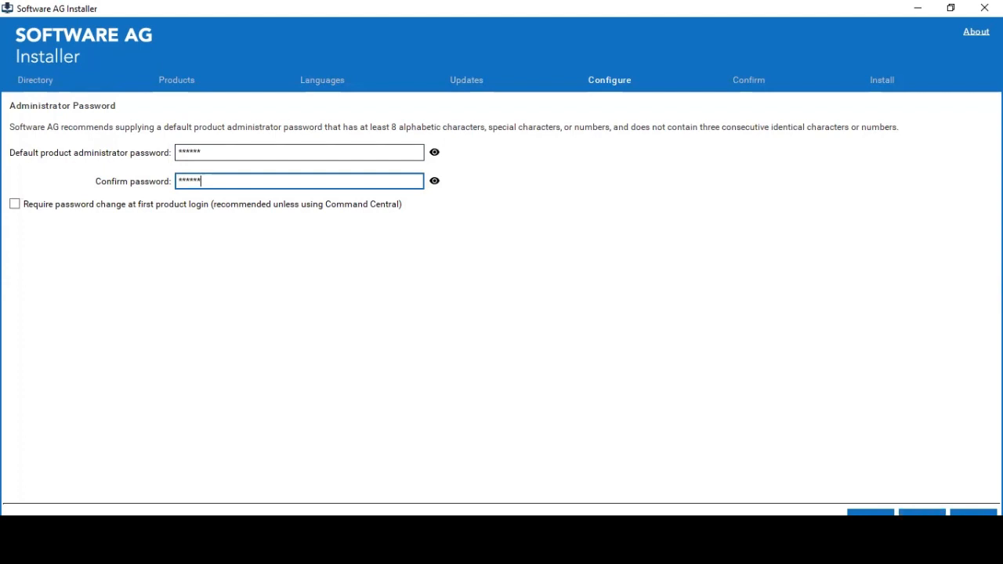
{"action": "key", "text": "Return"}
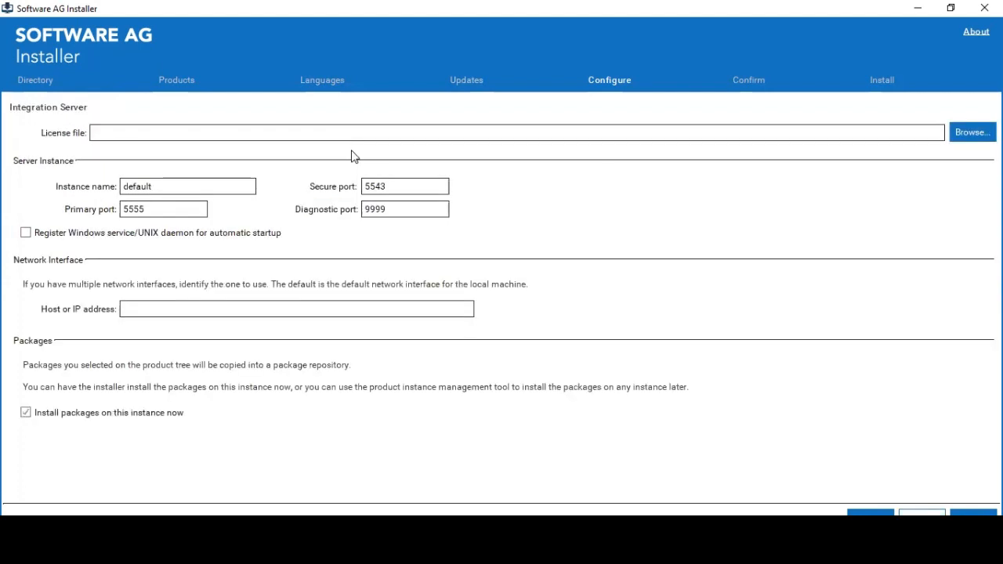
- Browse for the Integration Server license file in the installables folder on New Volume (D:)
{"action": "left_click", "coordinate": [972, 131]}
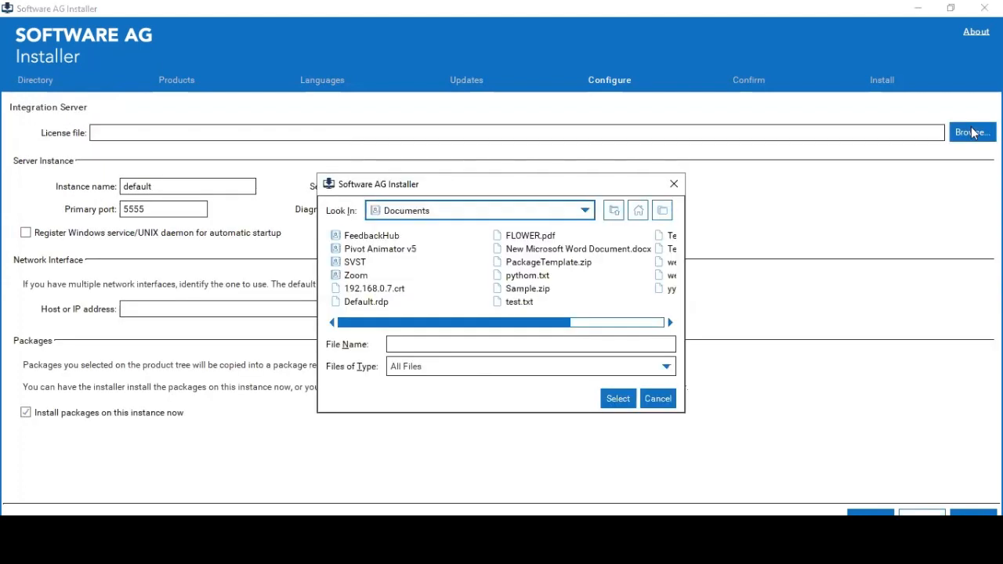
{"action": "left_click", "coordinate": [507, 212]}
{"action": "left_click", "coordinate": [458, 238]}
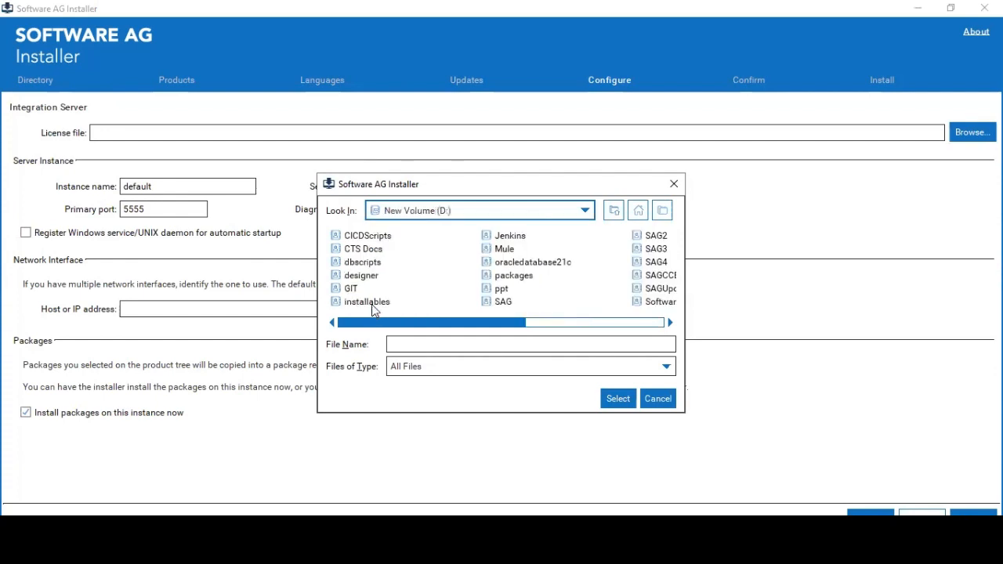
{"action": "double_click", "coordinate": [372, 307]}
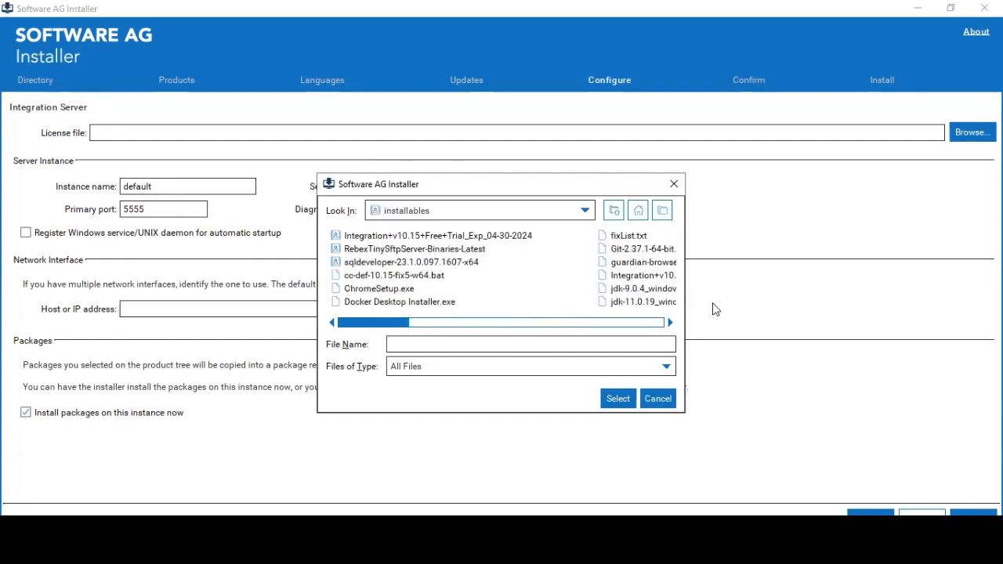
{"action": "left_click_drag", "start_coordinate": [373, 322], "coordinate": [716, 309]}
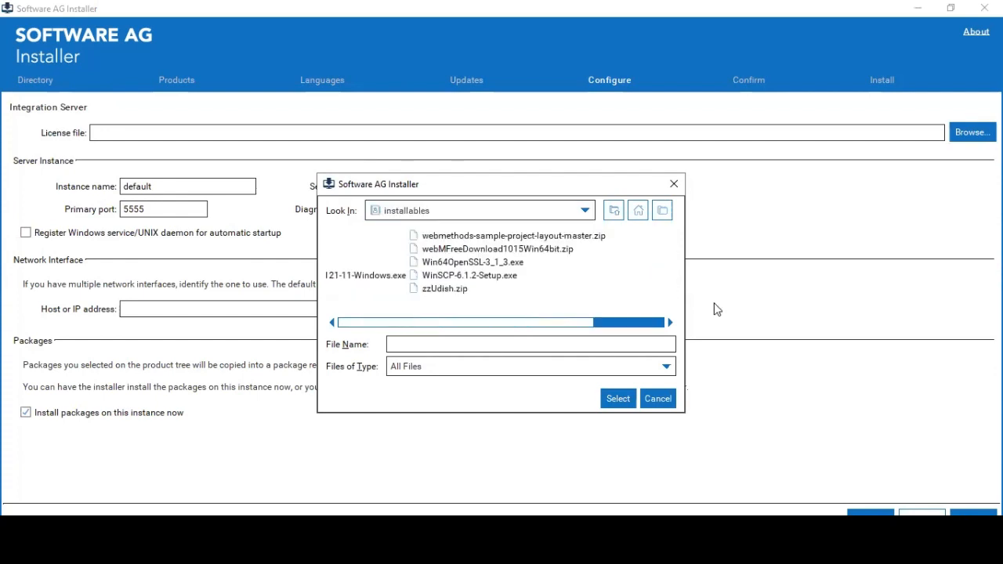
{"action": "left_click", "coordinate": [596, 321]}
{"action": "scroll", "coordinate": [594, 321], "scroll_direction": "left", "scroll_amount": 1}
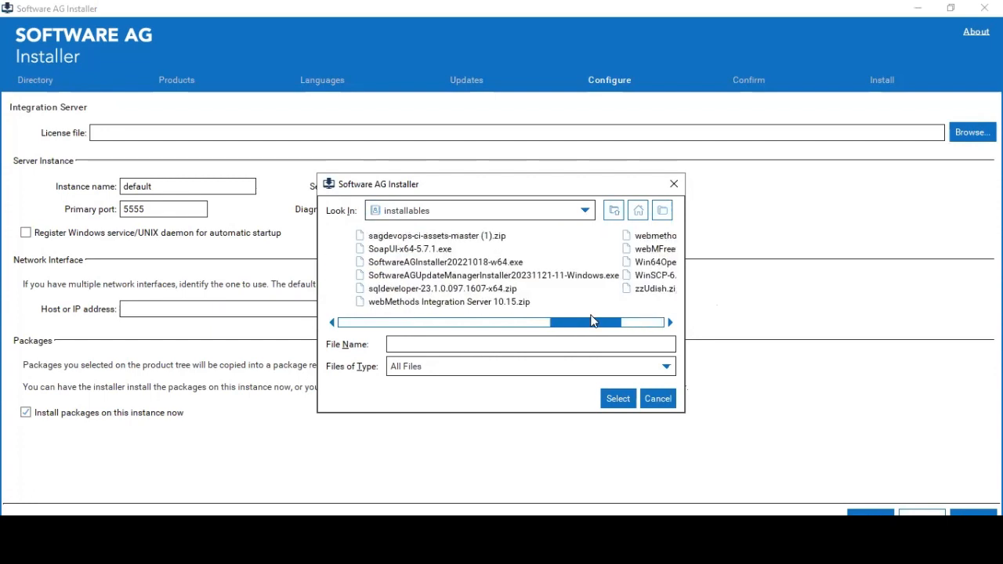
{"action": "left_click_drag", "start_coordinate": [593, 321], "coordinate": [535, 325]}
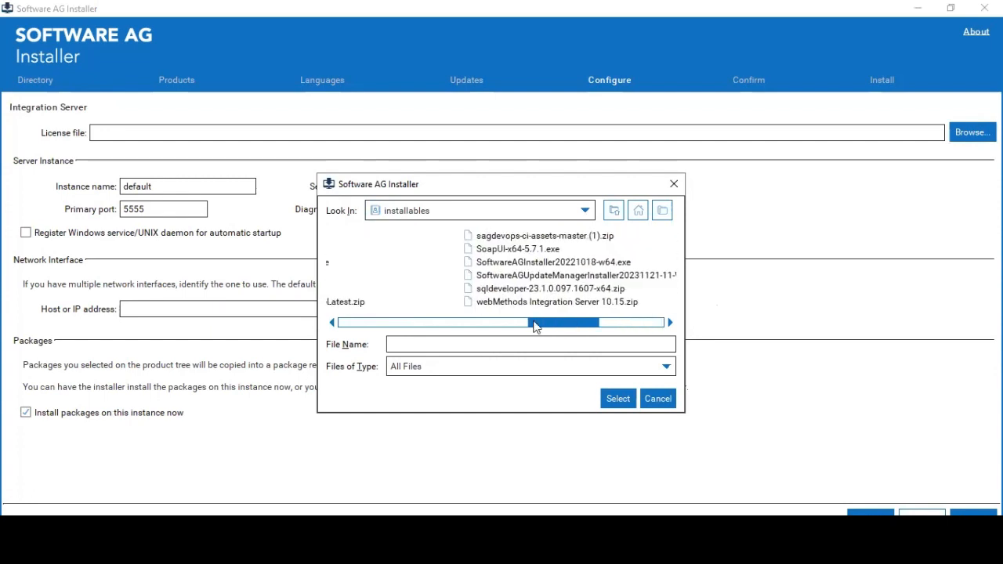
{"action": "left_click", "coordinate": [463, 322]}
{"action": "left_click_drag", "start_coordinate": [462, 326], "coordinate": [370, 330]}
{"action": "left_click", "coordinate": [369, 324]}
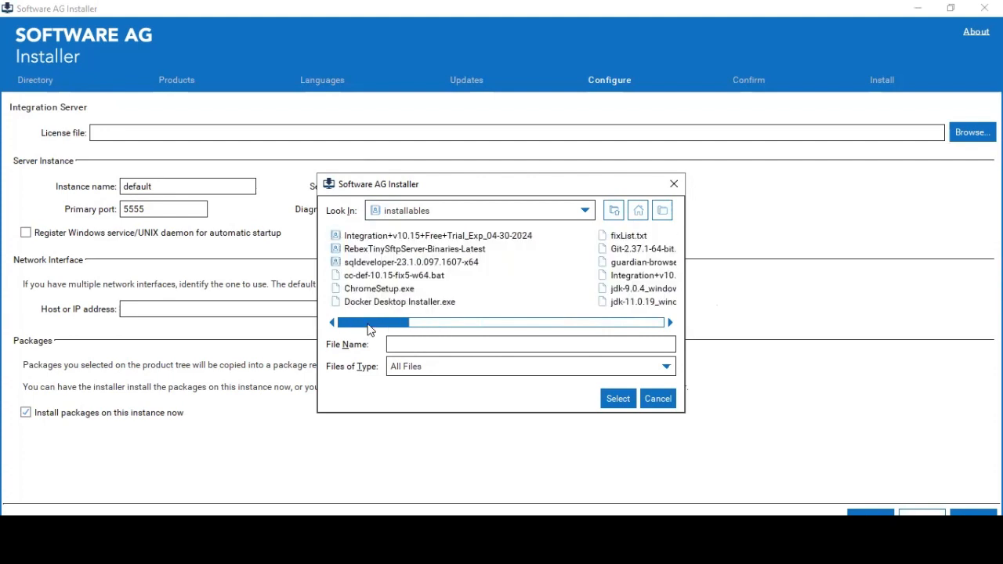
{"action": "left_click", "coordinate": [467, 237]}
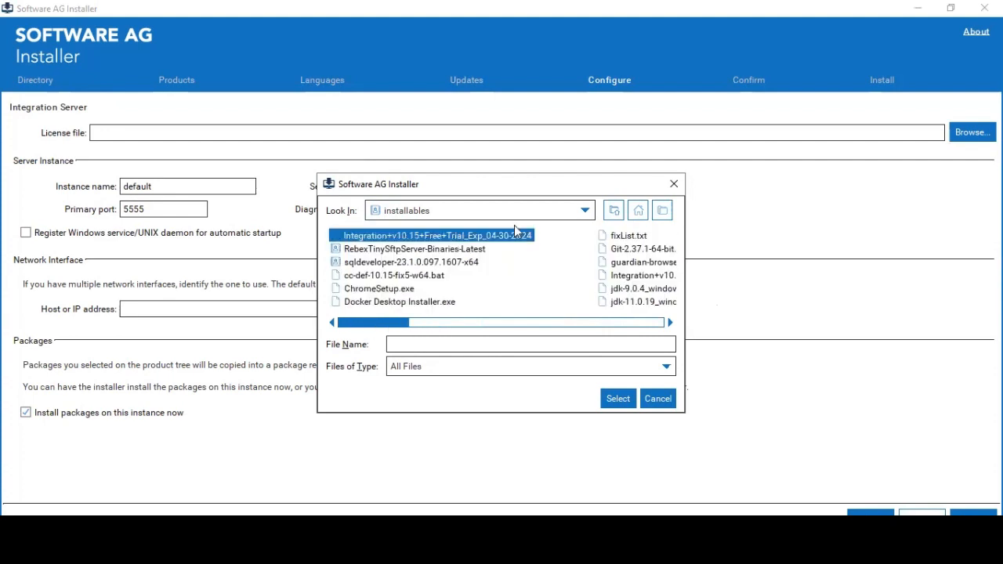
{"action": "double_click", "coordinate": [514, 233]}
{"action": "left_click", "coordinate": [482, 237]}
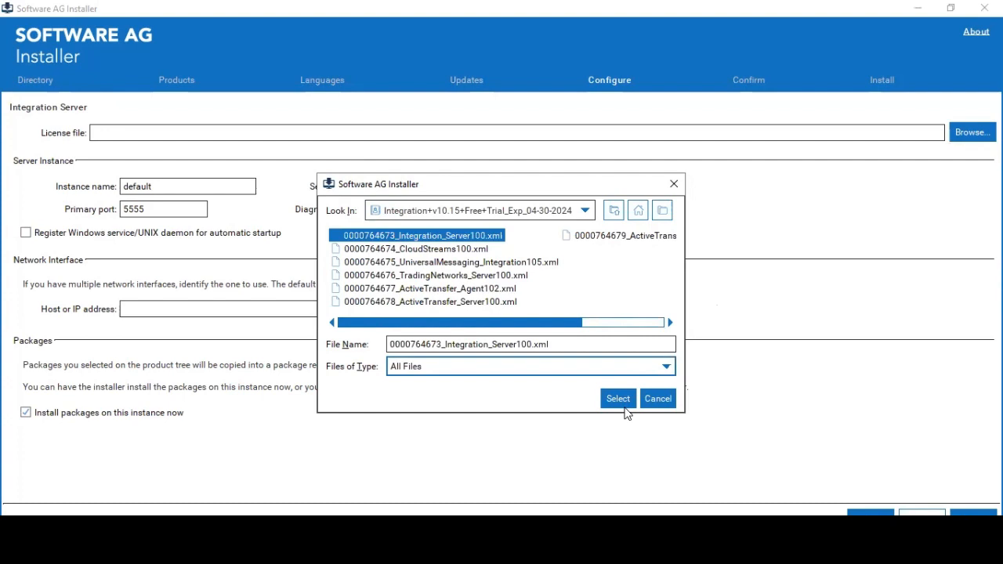
{"action": "left_click", "coordinate": [622, 398]}
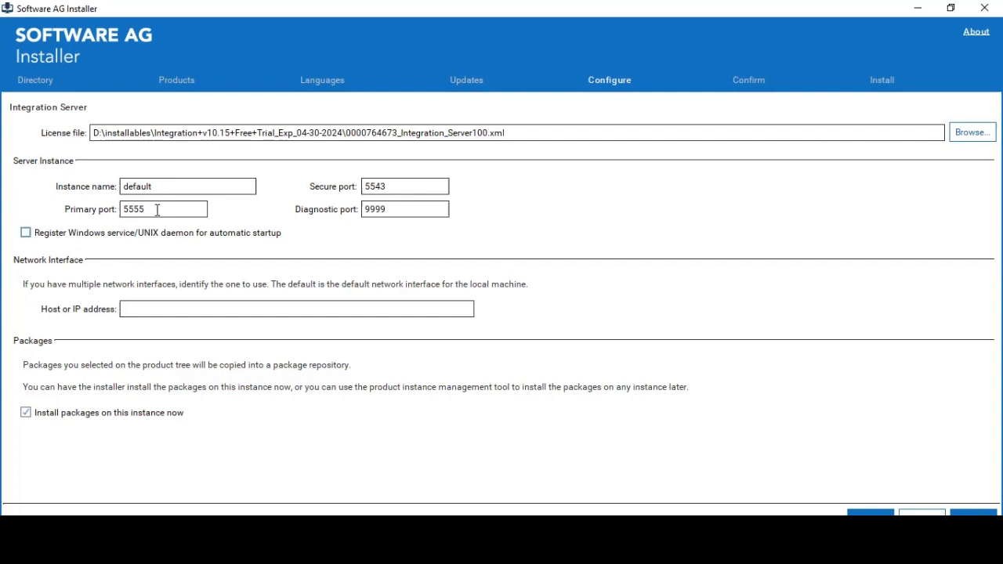
- Change the secure port from 5543 to 8884, primary from 5555 to 8887, and diagnostic from 9999 to 8889
{"action": "double_click", "coordinate": [402, 185]}
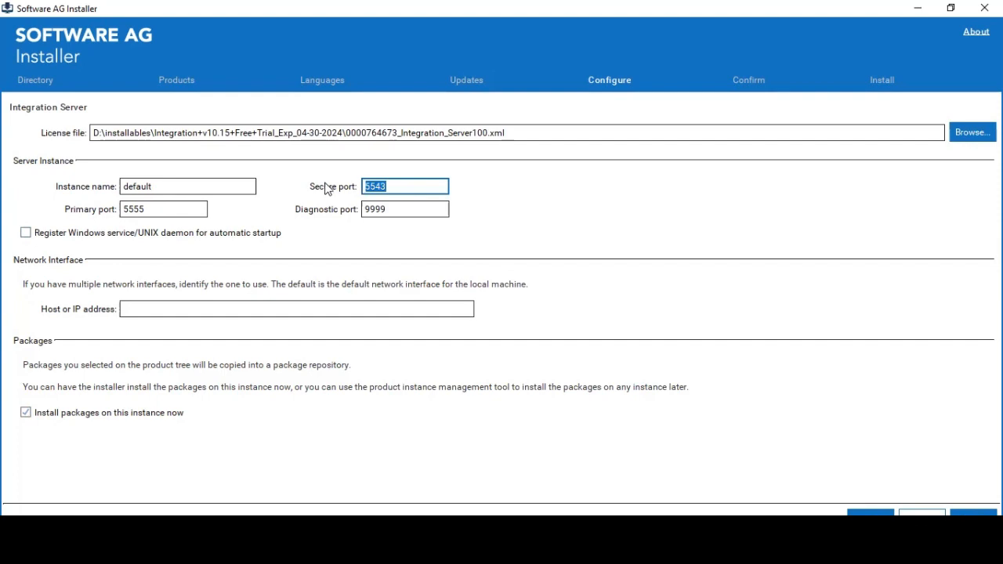
{"action": "type", "text": "8884"}
{"action": "key", "text": "ctrl+a"}
{"action": "key", "text": "ctrl+c"}
{"action": "left_click", "coordinate": [157, 213]}
{"action": "key", "text": "ctrl+a"}
{"action": "key", "text": "ctrl+v"}
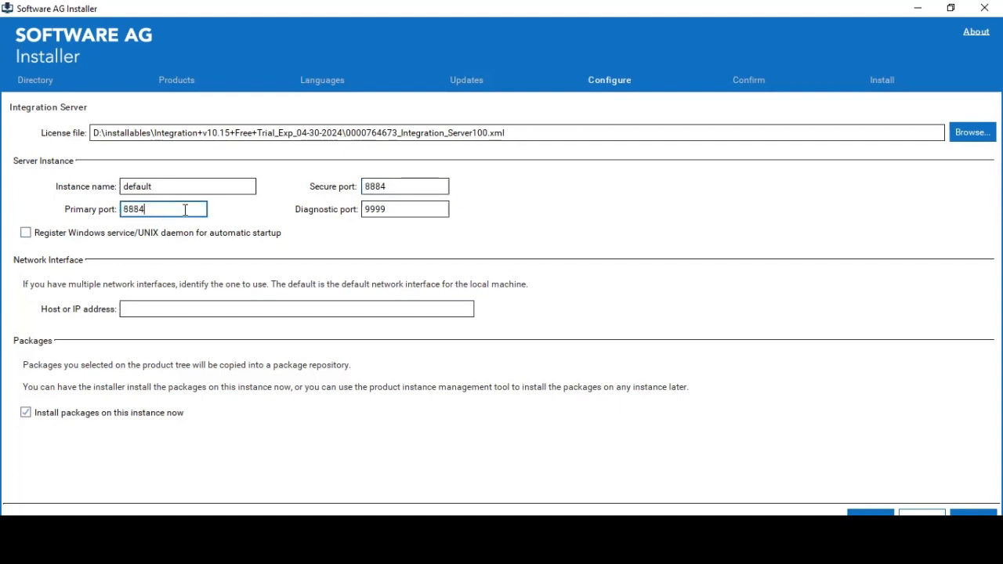
{"action": "key", "text": "BackSpace"}
{"action": "type", "text": "7"}
{"action": "double_click", "coordinate": [420, 208]}
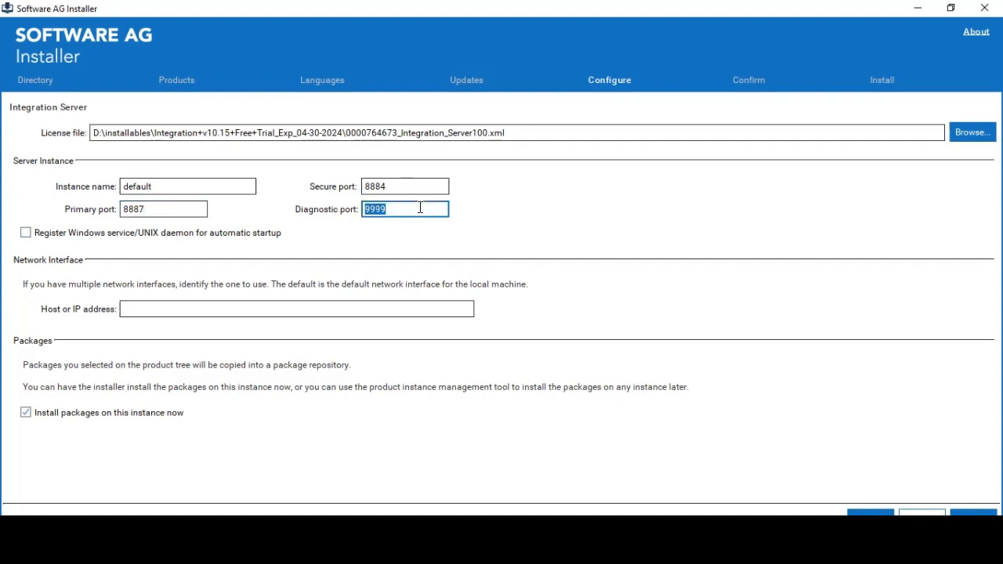
{"action": "key", "text": "ctrl+v"}
{"action": "key", "text": "BackSpace"}
{"action": "type", "text": "9"}
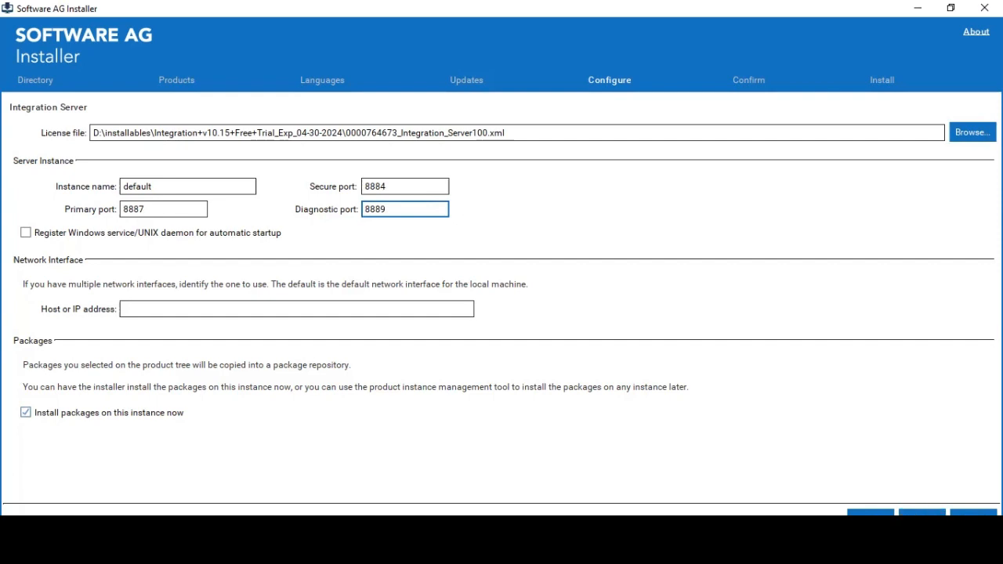
- Choose an external Oracle database and name the connection WMISDB
{"action": "left_click", "coordinate": [921, 514]}
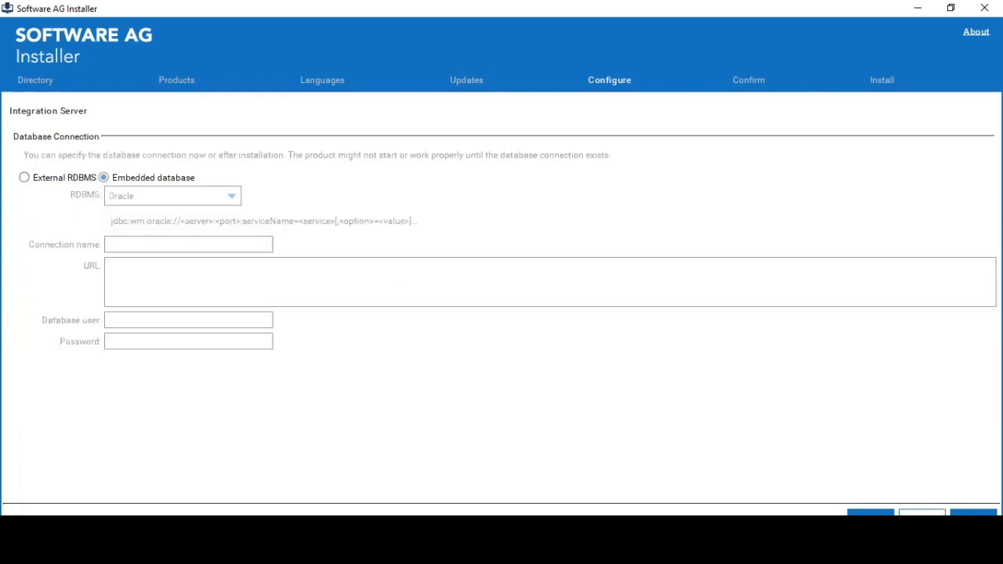
{"action": "left_click", "coordinate": [25, 179]}
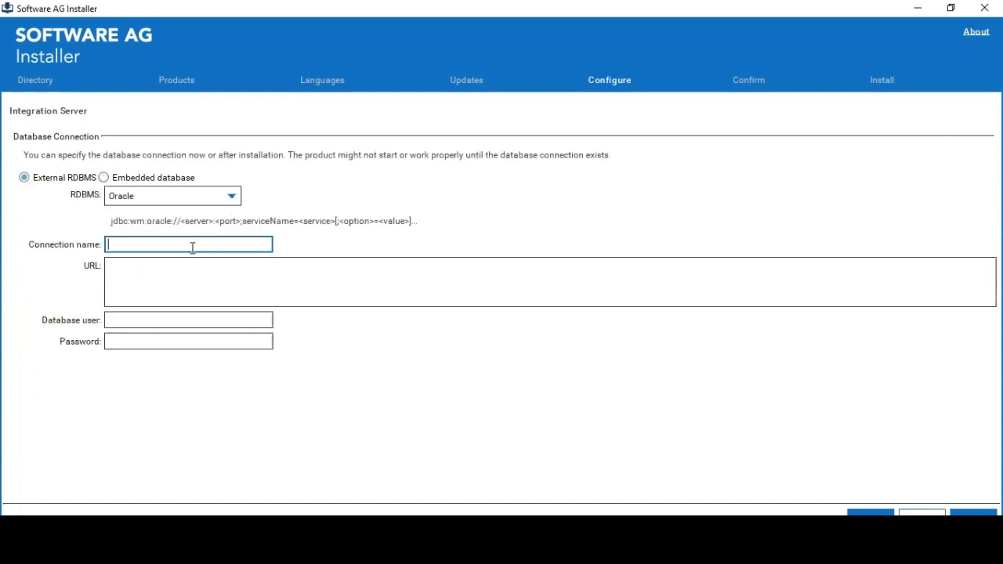
{"action": "type", "text": "WMISDB"}
- Fill the URL with the JDBC template, replacing the server placeholder with localhost
{"action": "left_click", "coordinate": [195, 270]}
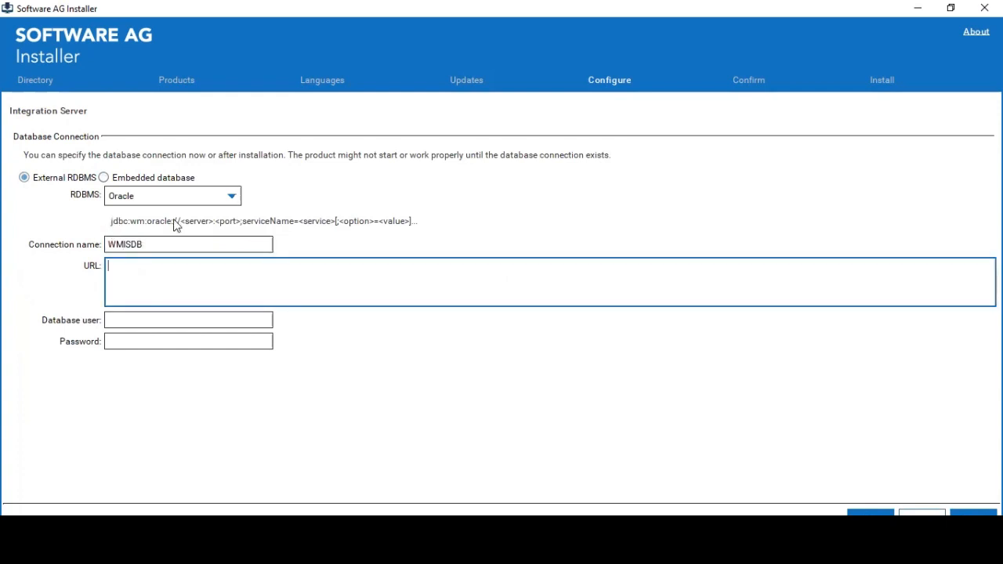
{"action": "left_click", "coordinate": [203, 219]}
{"action": "left_click_drag", "start_coordinate": [106, 221], "coordinate": [108, 221]}
{"action": "key", "text": "ctrl+c"}
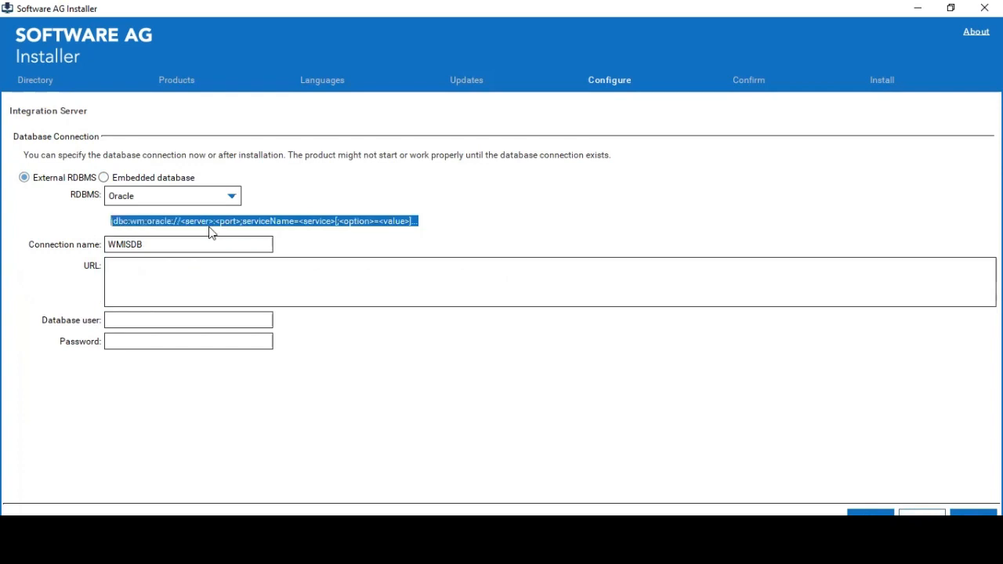
{"action": "left_click", "coordinate": [212, 282]}
{"action": "key", "text": "ctrl+v"}
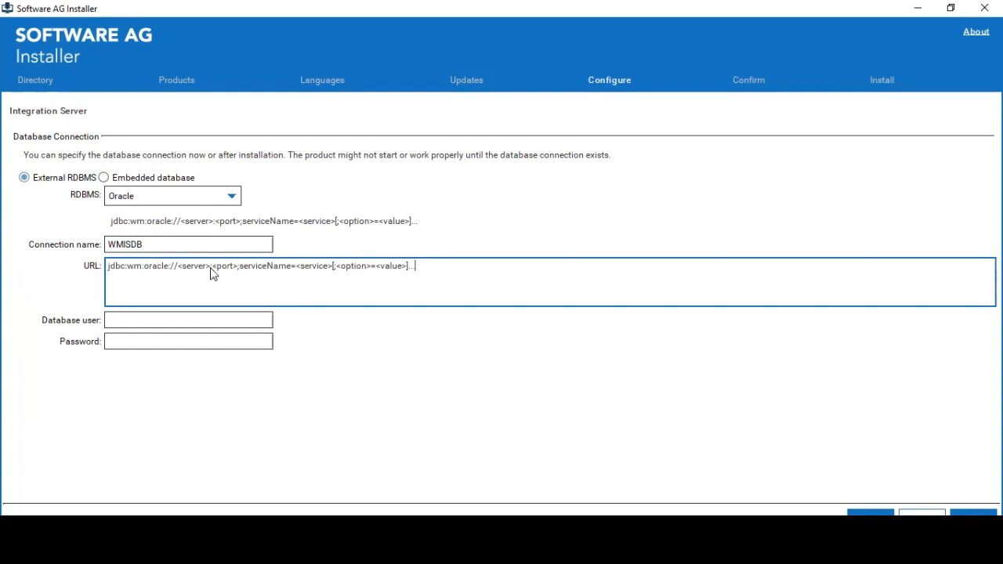
{"action": "left_click", "coordinate": [210, 267]}
{"action": "key", "text": "BackSpace"}
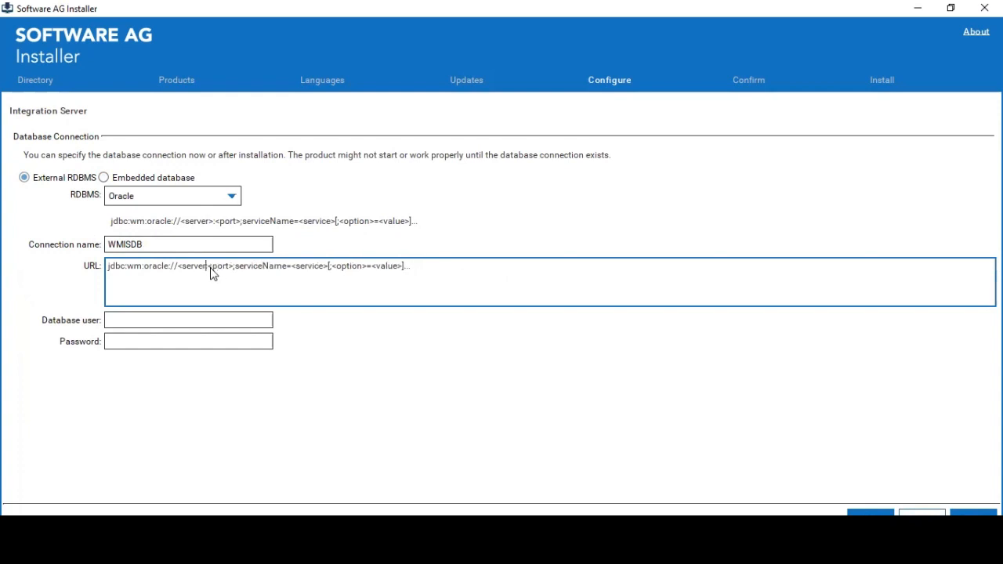
{"action": "key", "text": "BackSpace"}
{"action": "key", "text": "BackSpace"}
{"action": "key", "text": "BackSpace"}
{"action": "key", "text": "BackSpace"}
{"action": "key", "text": "BackSpace"}
{"action": "key", "text": "BackSpace"}
{"action": "key", "text": "BackSpace"}
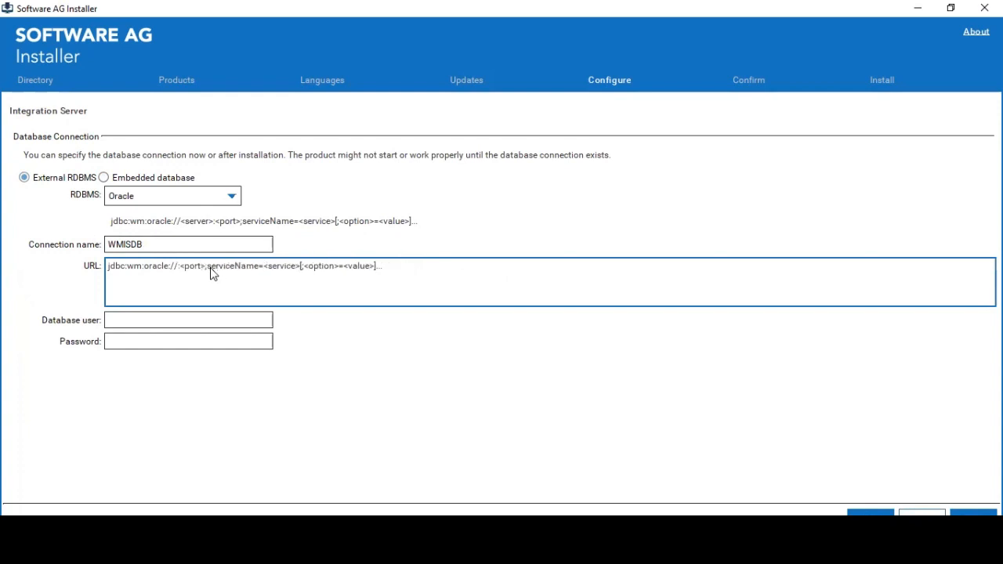
{"action": "type", "text": "localhost"}
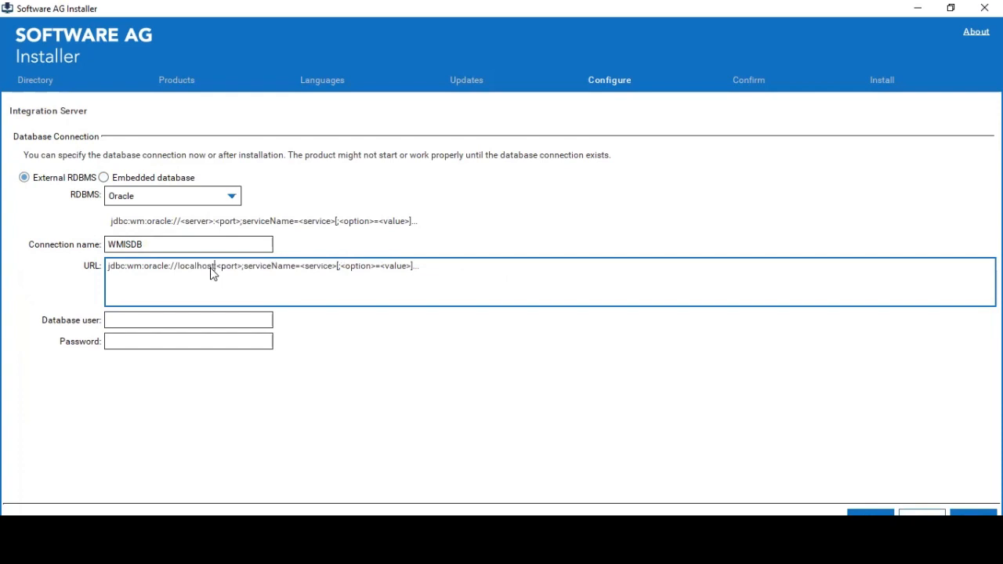
{"action": "key", "text": "shift+Right"}
{"action": "key", "text": "shift+Right"}
{"action": "key", "text": "shift+Right"}
{"action": "key", "text": "shift+Right"}
{"action": "key", "text": "shift+Right"}
{"action": "key", "text": "shift+Right"}
{"action": "key", "text": "alt+Tab"}
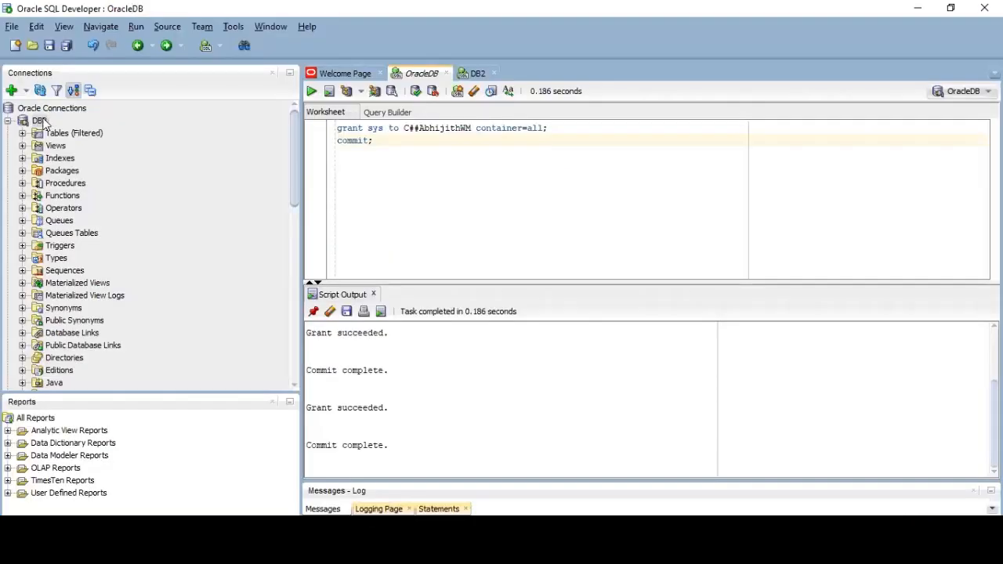
- Copy port 1521 from the DB2 connection's Properties in Oracle SQL Developer
{"action": "left_click", "coordinate": [42, 120]}
{"action": "right_click", "coordinate": [42, 120]}
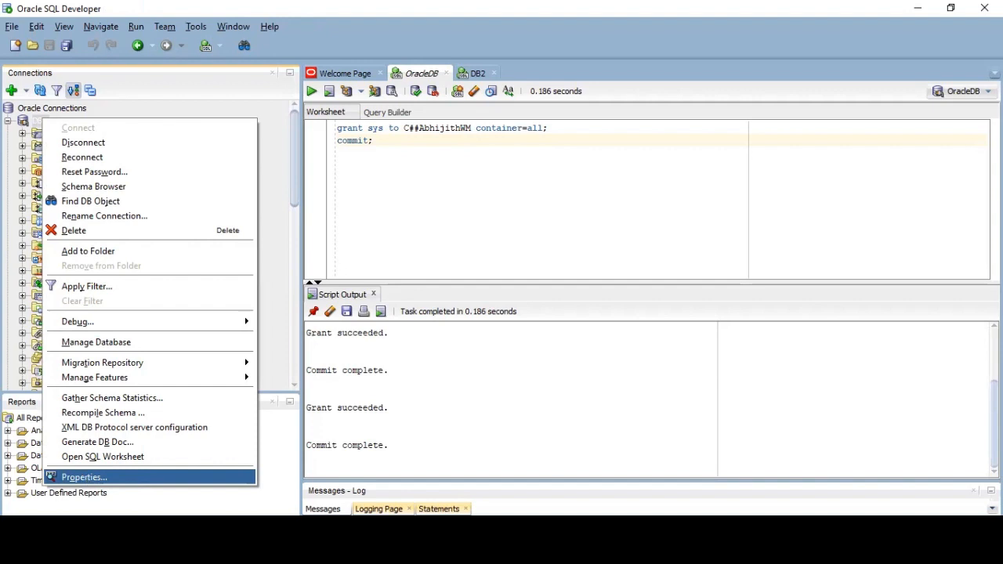
{"action": "key", "text": "Return"}
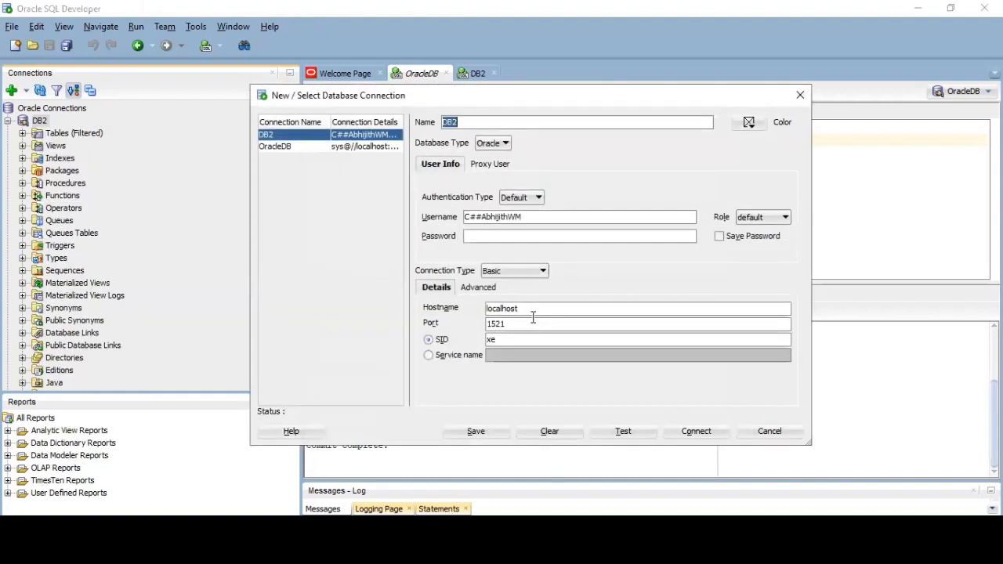
{"action": "left_click", "coordinate": [527, 322]}
{"action": "double_click", "coordinate": [527, 322]}
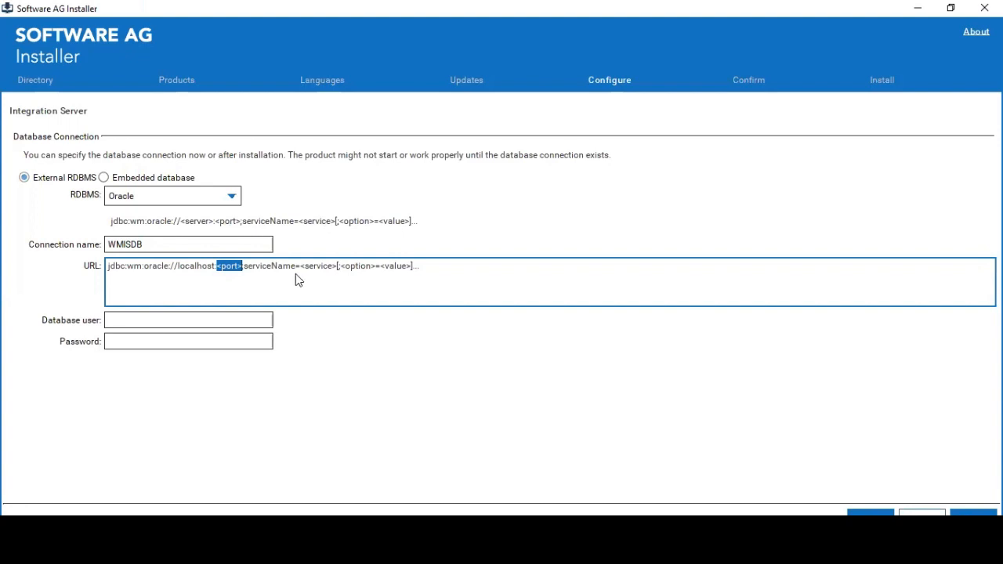
- Complete the URL as jdbc:wm:oracle://localhost:1521;serviceName=xe
{"action": "type", "text": "1521"}
{"action": "left_click_drag", "start_coordinate": [298, 270], "coordinate": [474, 271]}
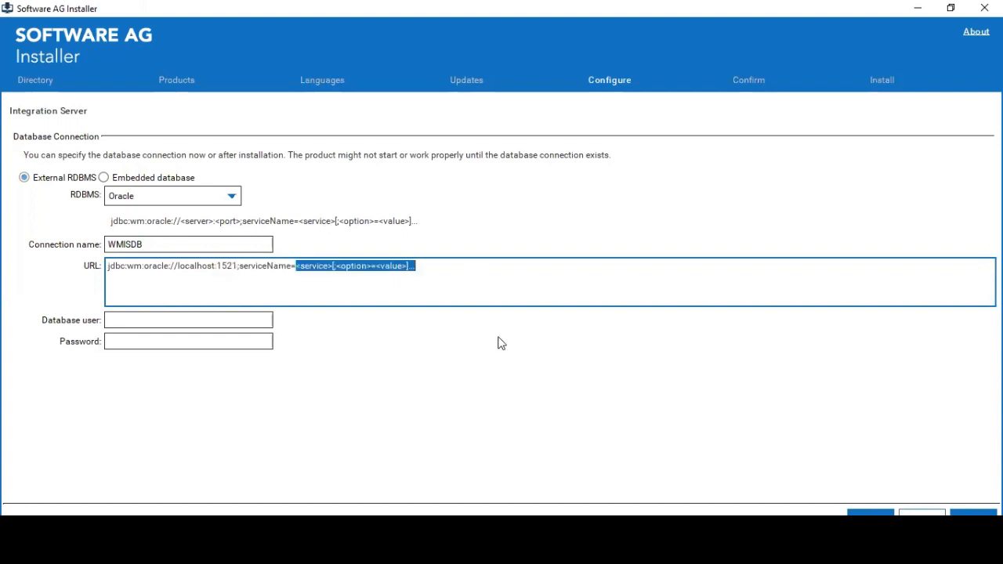
{"action": "type", "text": "xe"}
- Fill the database user with the DB2 connection's username, enter the password, and continue
{"action": "key", "text": "alt+Tab"}
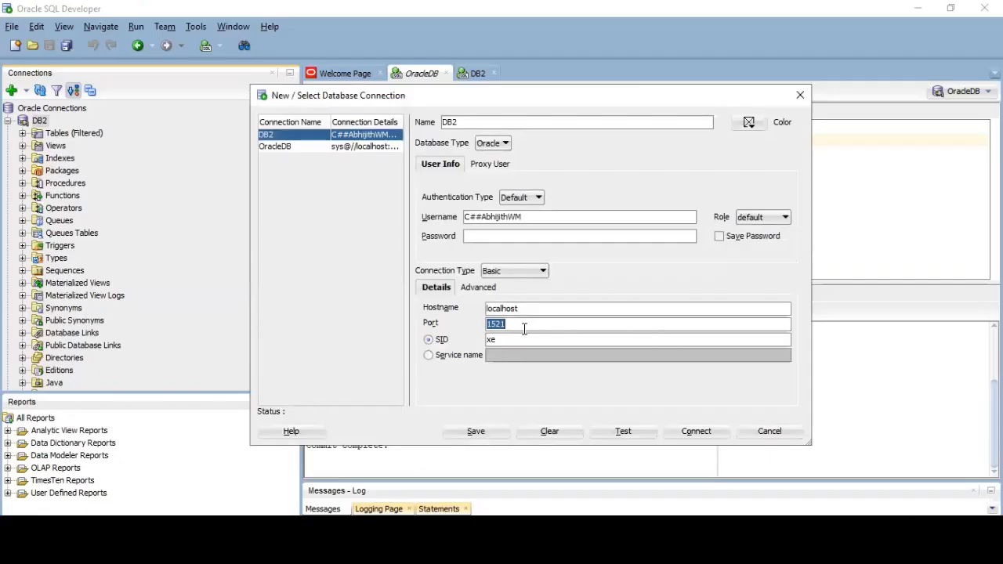
{"action": "triple_click", "coordinate": [540, 222]}
{"action": "key", "text": "ctrl+c"}
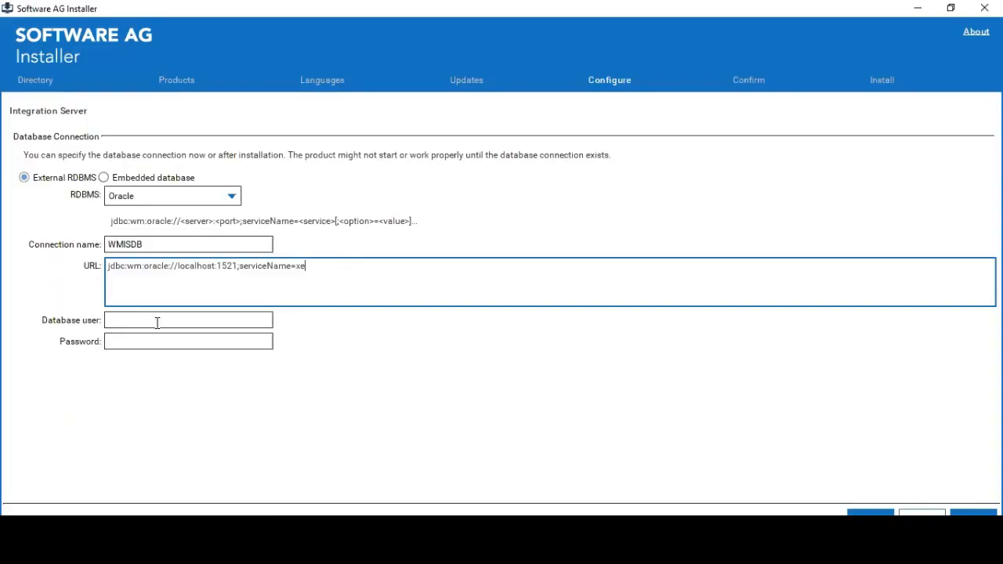
{"action": "left_click", "coordinate": [157, 319]}
{"action": "key", "text": "ctrl+v"}
{"action": "left_click", "coordinate": [156, 344]}
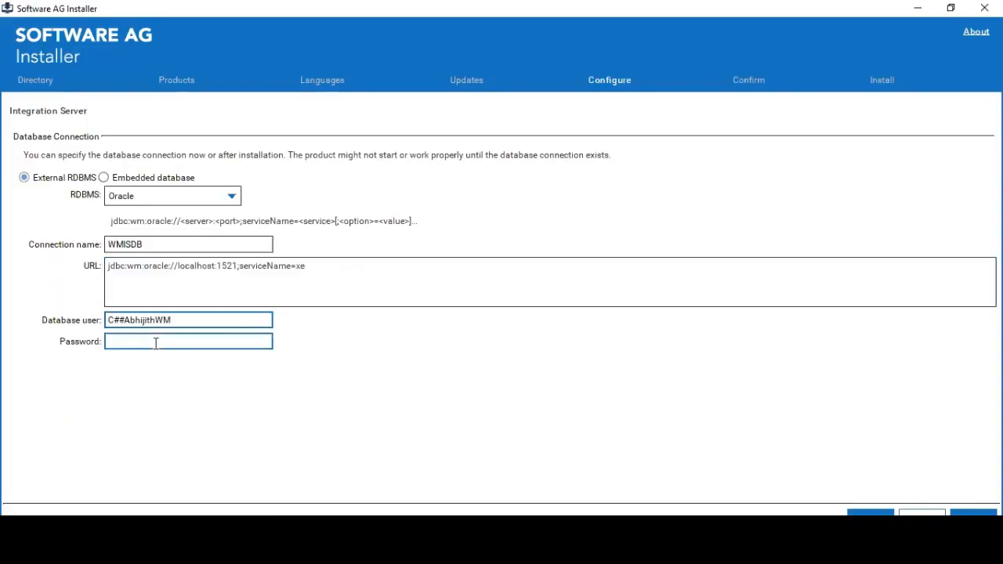
{"action": "type", "text": "****"}
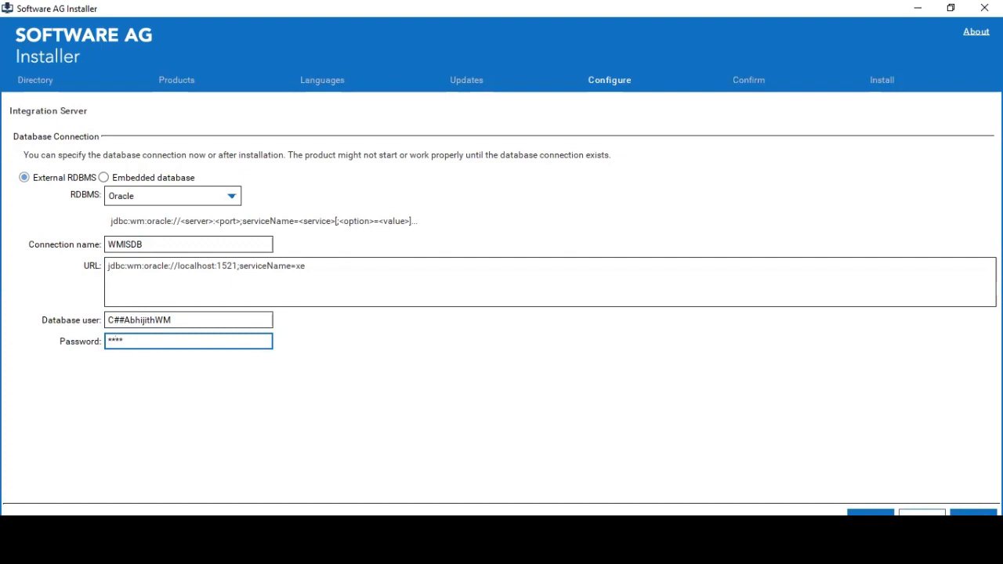
{"action": "left_click", "coordinate": [973, 517]}
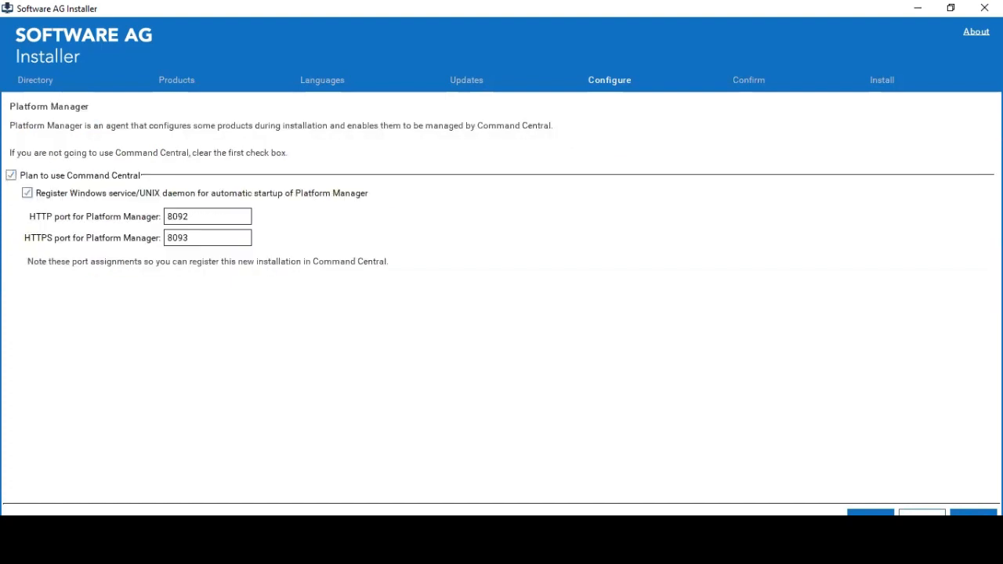
{"action": "left_click", "coordinate": [13, 174]}
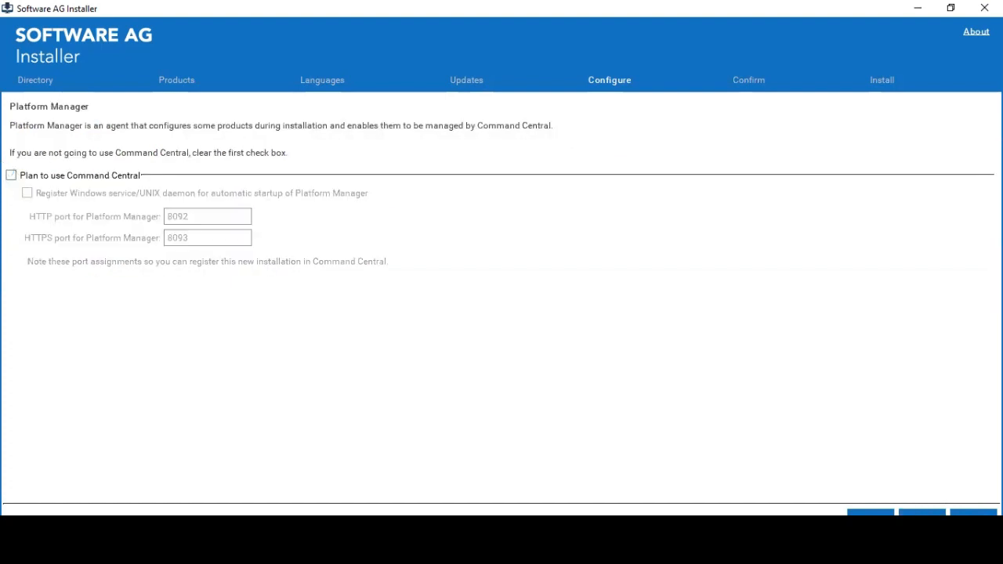
{"action": "left_click", "coordinate": [922, 518]}
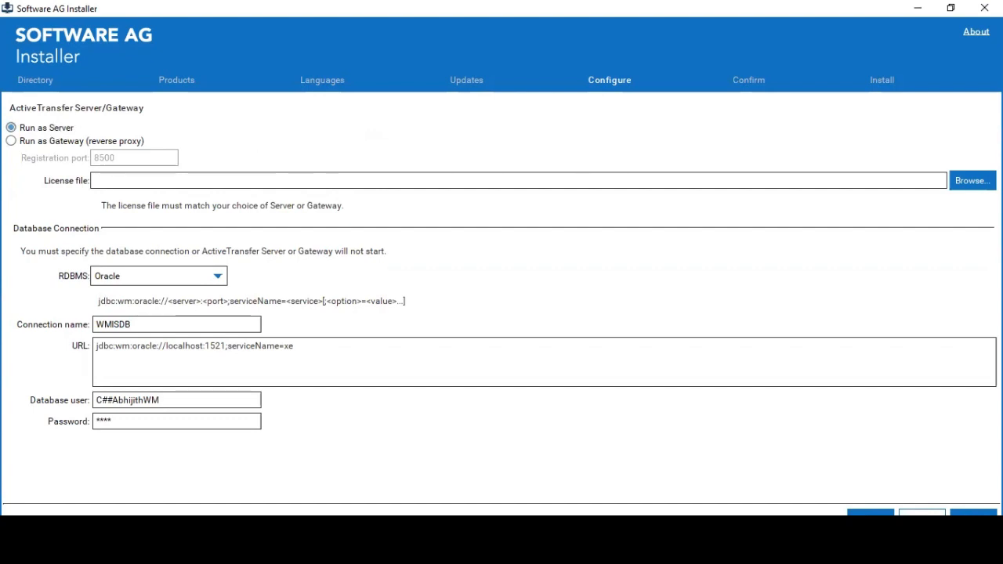
{"action": "left_click", "coordinate": [973, 181]}
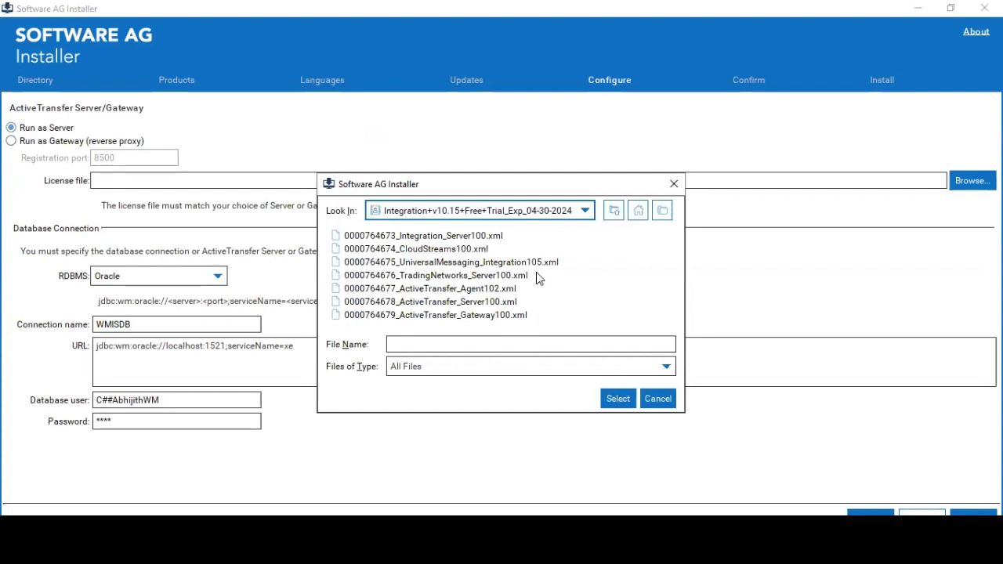
{"action": "double_click", "coordinate": [465, 302]}
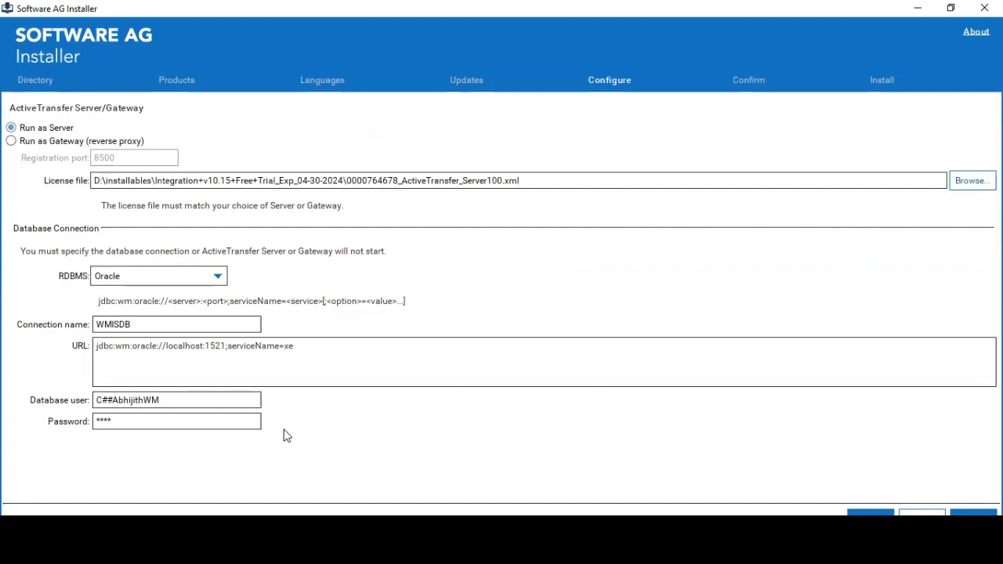
{"action": "left_click", "coordinate": [923, 513]}
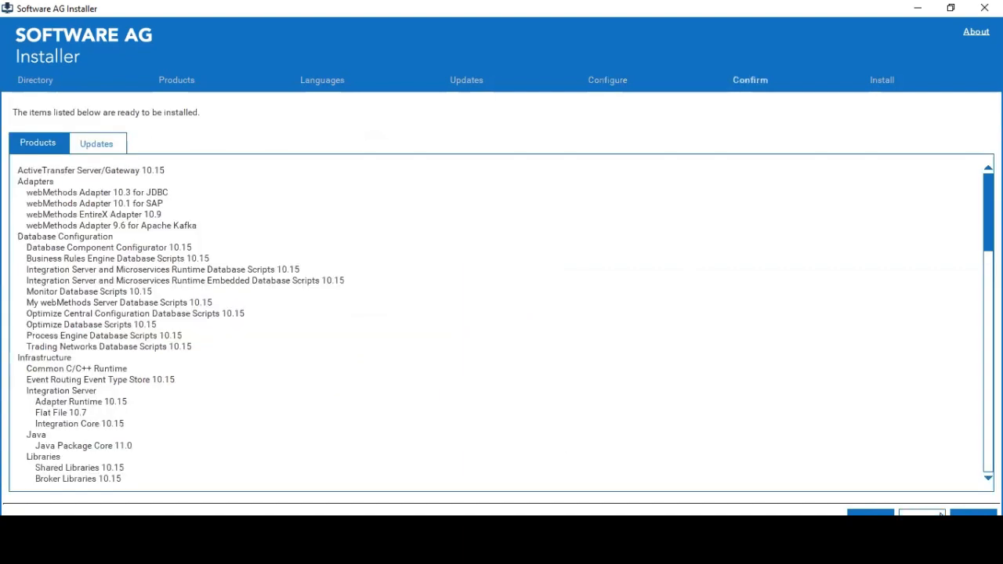
- Start installing the confirmed products, then bring up the SoftwareAGDemo folder's menu in Explorer
{"action": "left_click", "coordinate": [931, 515]}
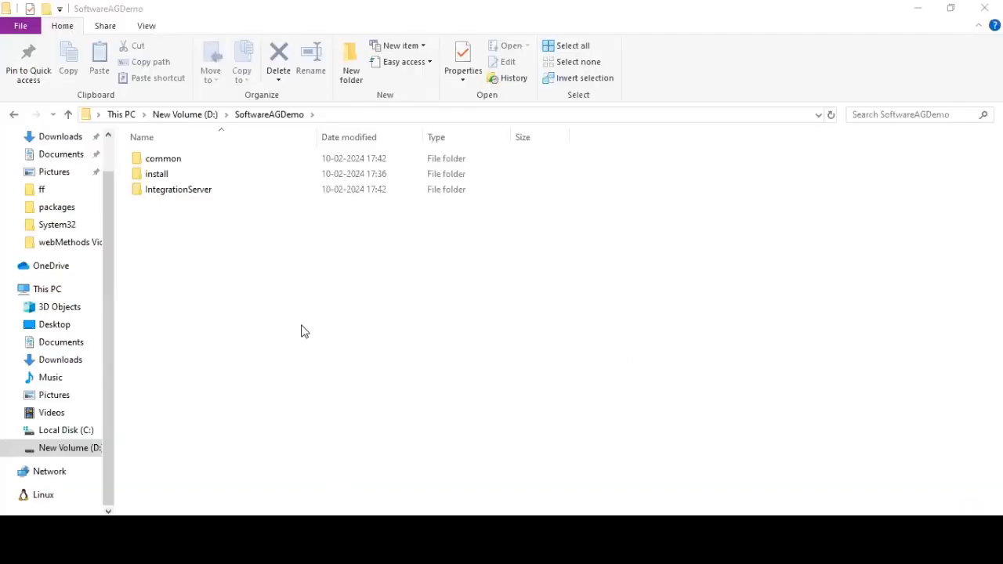
{"action": "right_click", "coordinate": [303, 332]}
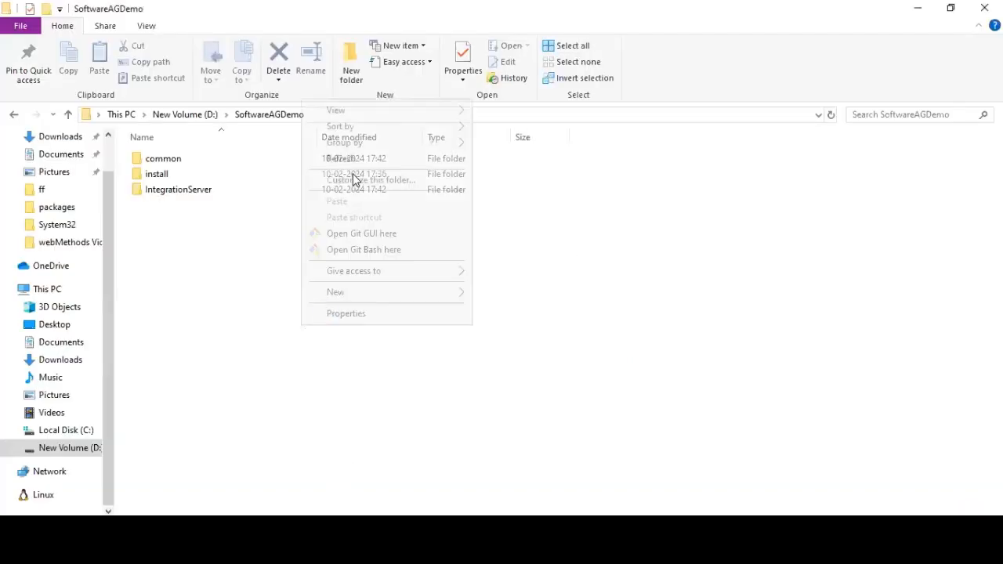
- Dismiss the folder menu and open the common folder to see its VS2022 subfolder
{"action": "left_click", "coordinate": [397, 251]}
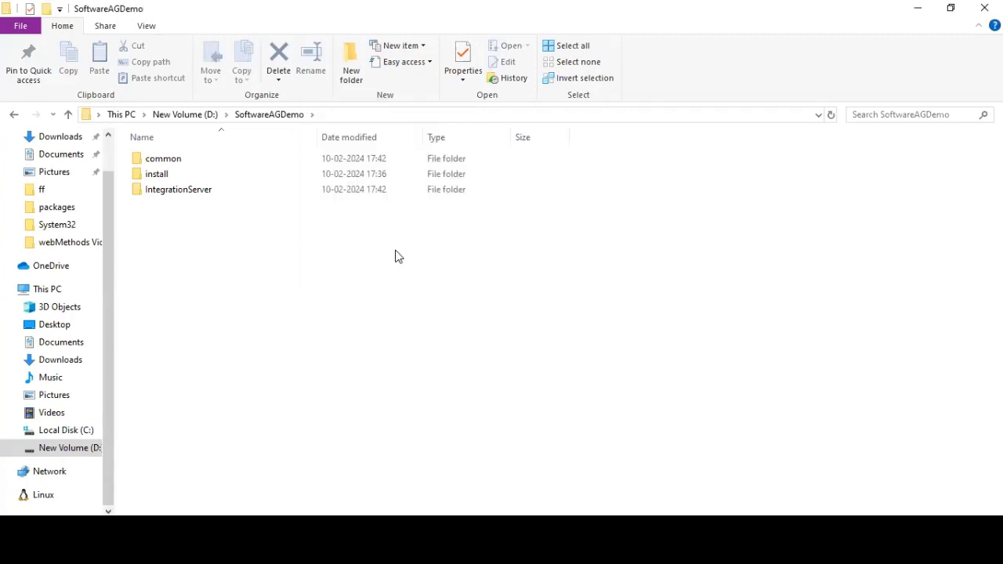
{"action": "double_click", "coordinate": [173, 160]}
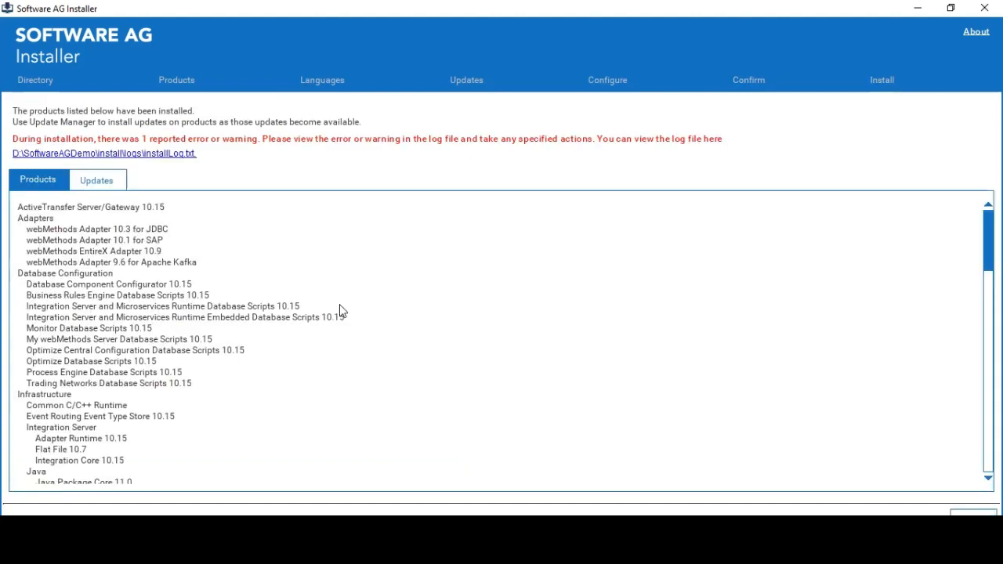
- Scroll through the installed products list once installation finishes
{"action": "scroll", "coordinate": [340, 309], "scroll_direction": "down", "scroll_amount": 19}
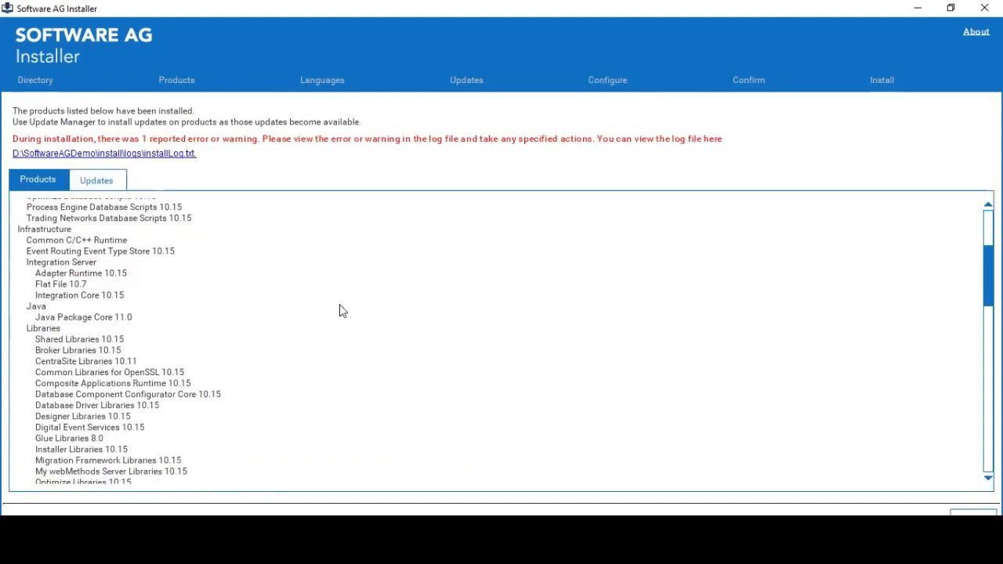
{"action": "scroll", "coordinate": [352, 311], "scroll_direction": "down", "scroll_amount": 5}
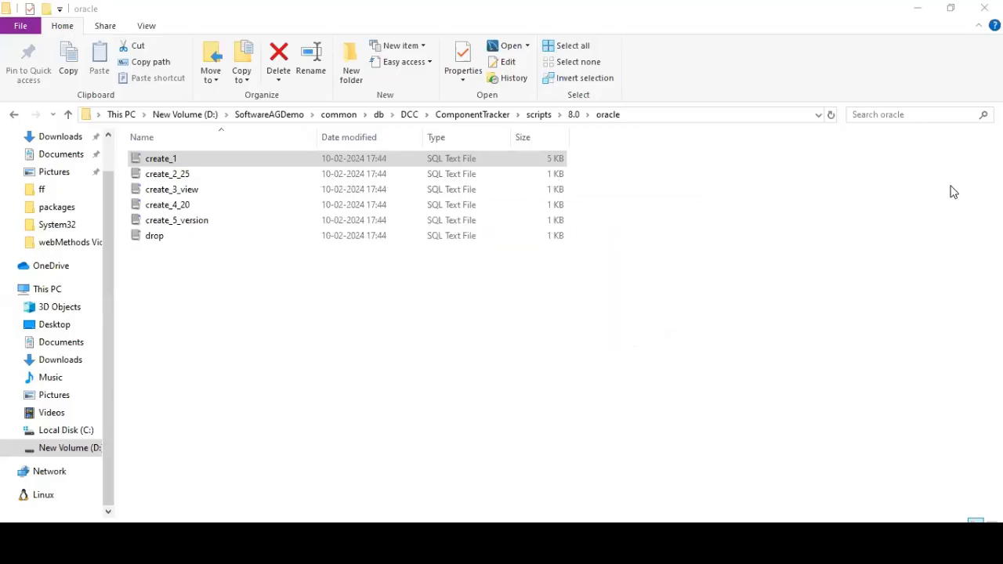
- Launch the dbConfiguratorUI batch file from SoftwareAGDemo\common\db\bin
{"action": "left_click", "coordinate": [268, 115]}
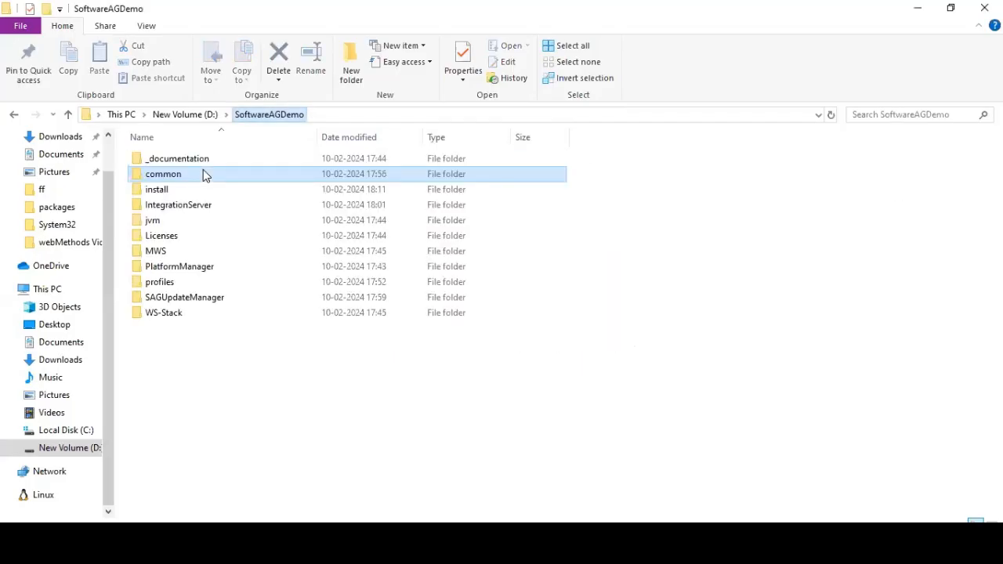
{"action": "double_click", "coordinate": [165, 175]}
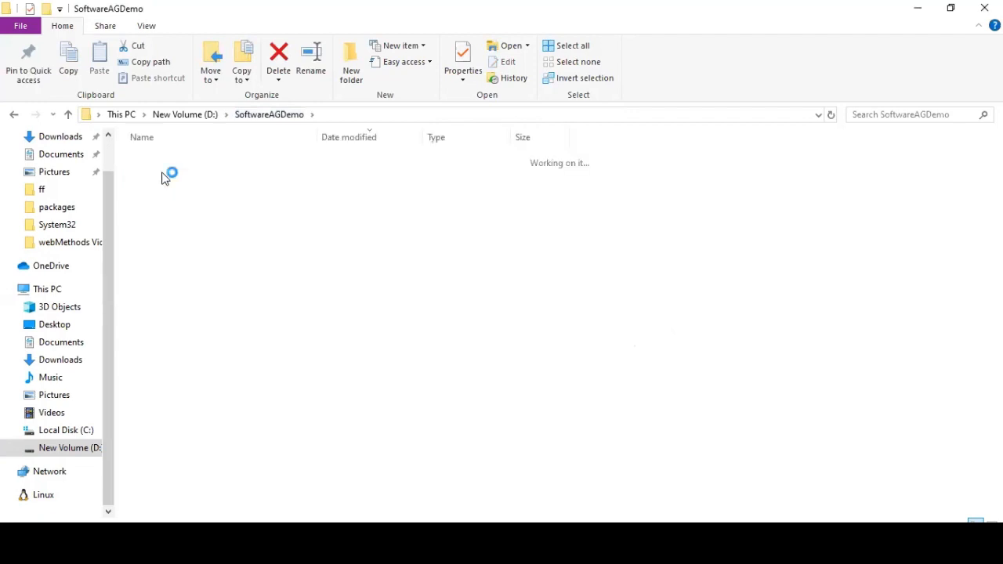
{"action": "double_click", "coordinate": [170, 158]}
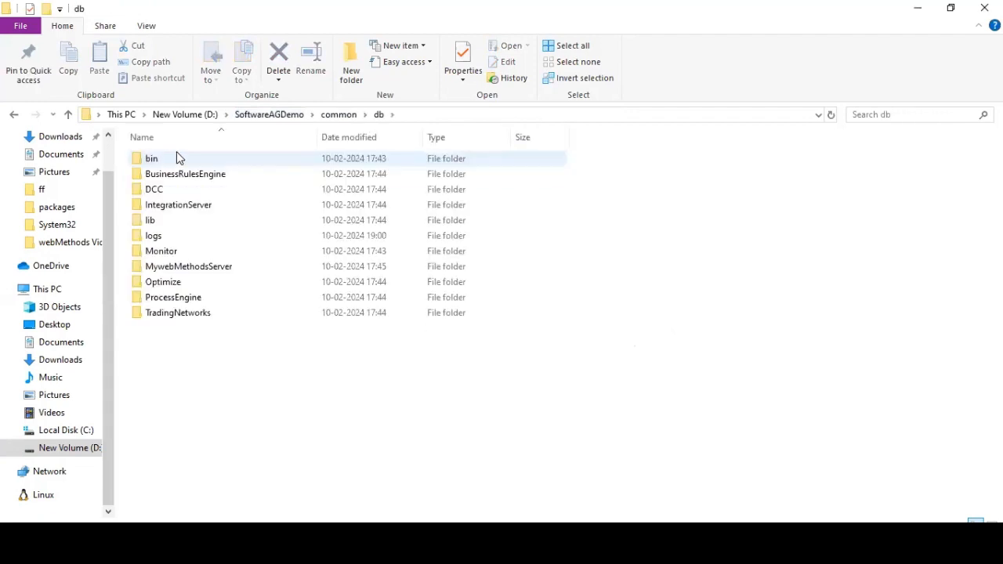
{"action": "double_click", "coordinate": [174, 156]}
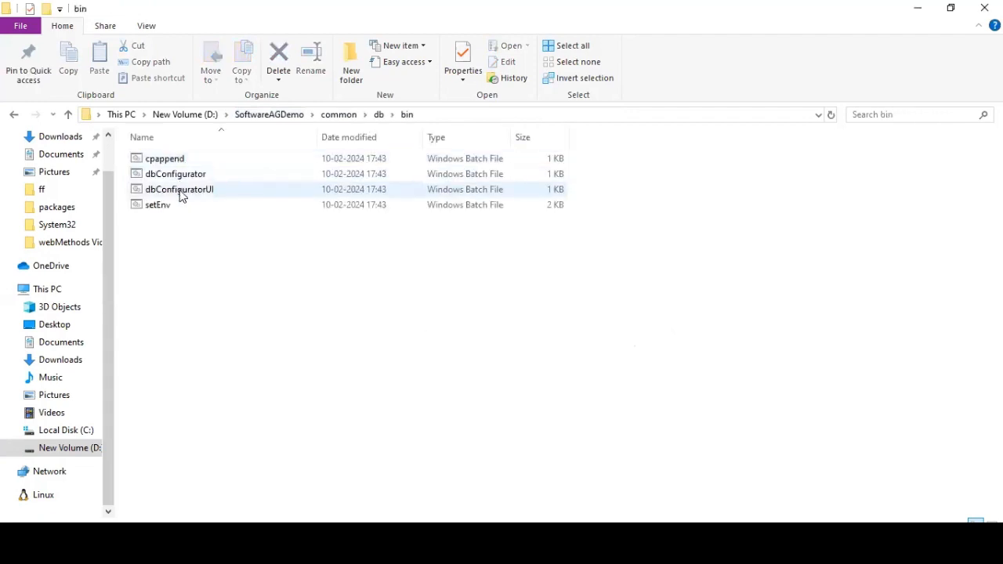
{"action": "left_click", "coordinate": [180, 192]}
{"action": "double_click", "coordinate": [179, 192]}
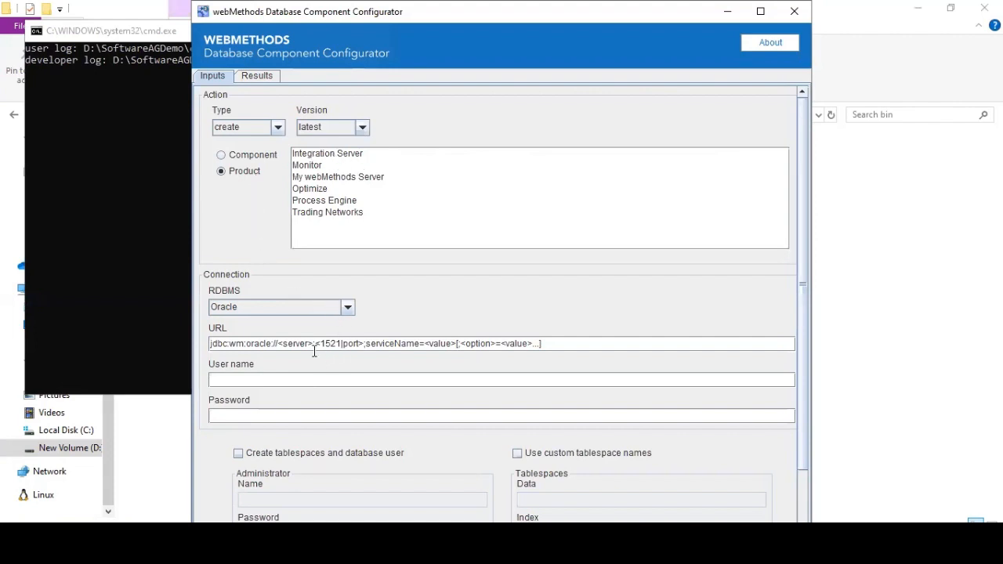
- Replace the URL's server placeholder with localhost and keep port 1521
{"action": "left_click", "coordinate": [277, 345]}
{"action": "key", "text": "shift+End"}
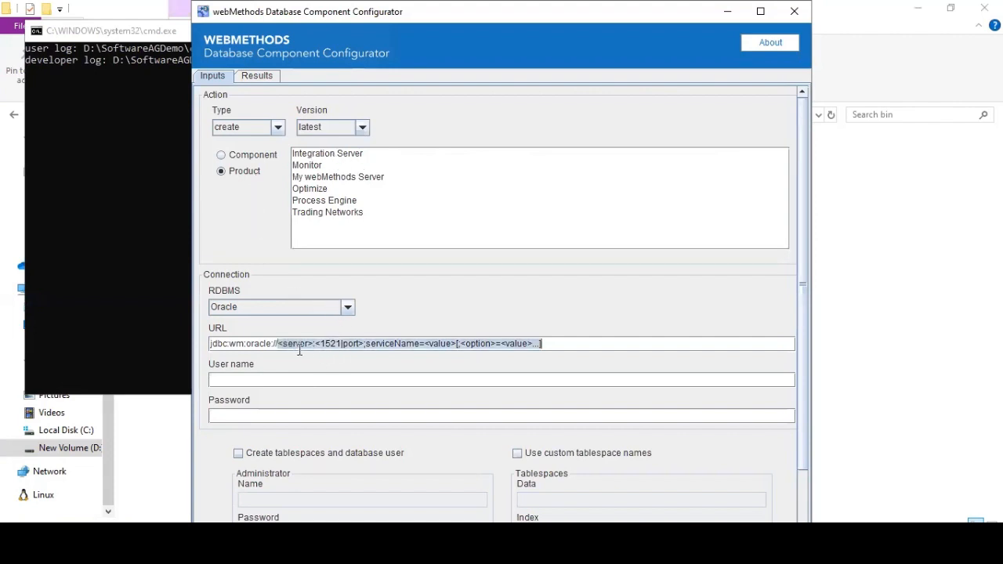
{"action": "left_click", "coordinate": [313, 345], "text": "shift"}
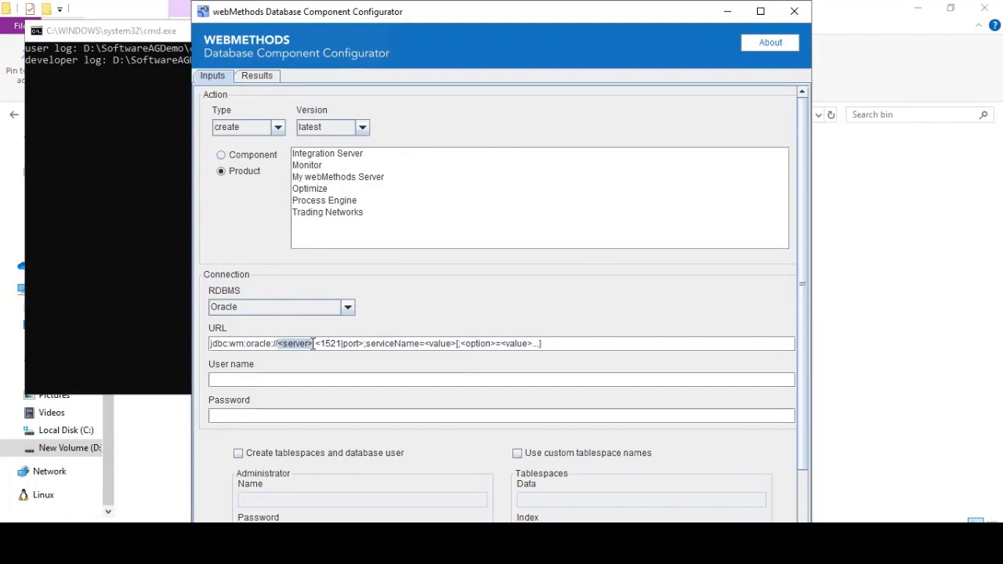
{"action": "type", "text": "localh"}
{"action": "type", "text": "ost"}
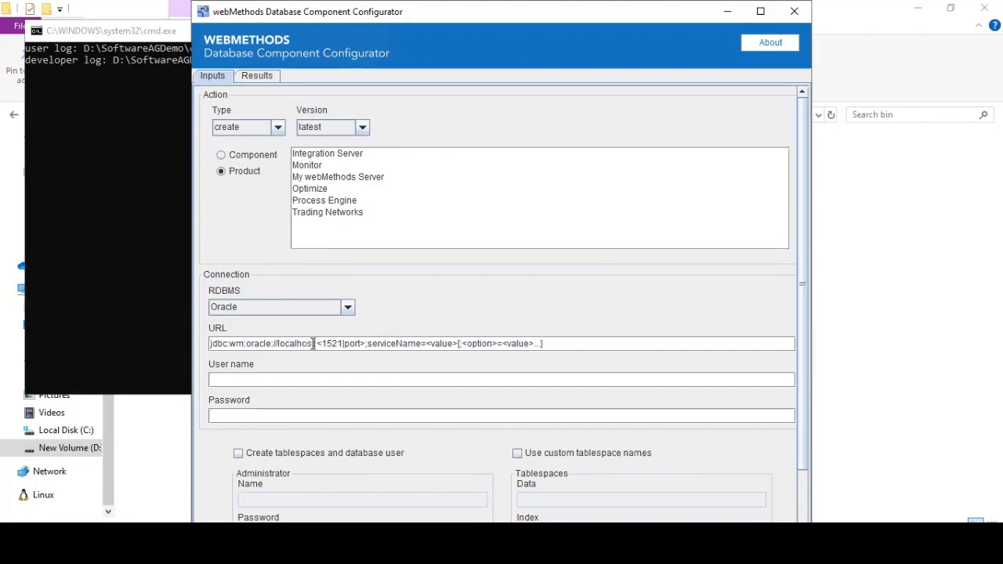
{"action": "key", "text": "BackSpace"}
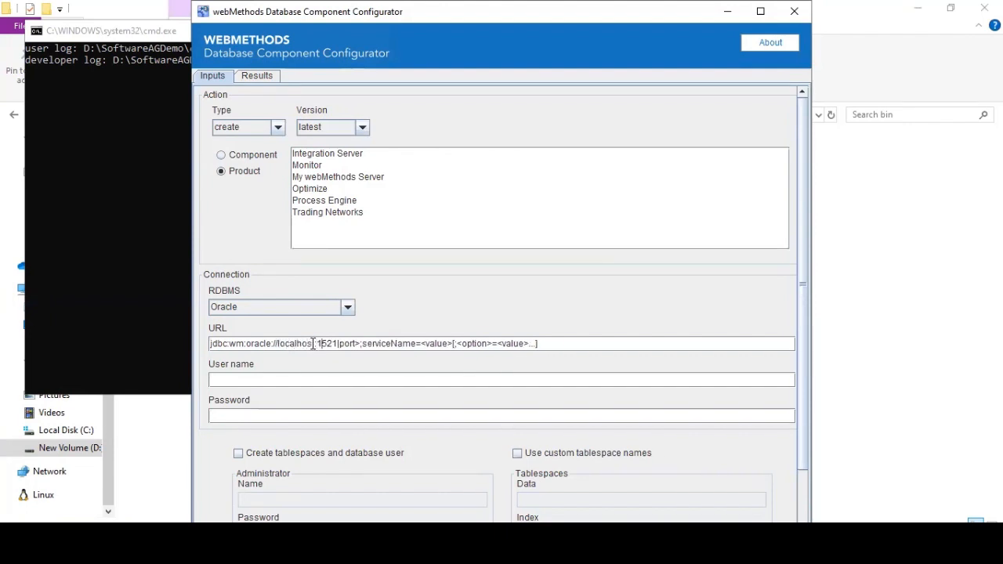
{"action": "key", "text": "Right"}
{"action": "key", "text": "Right"}
{"action": "key", "text": "Right"}
{"action": "key", "text": "shift+Right"}
{"action": "key", "text": "shift+Right"}
{"action": "key", "text": "shift+Right"}
{"action": "key", "text": "shift+Right"}
{"action": "key", "text": "shift+Right"}
{"action": "key", "text": "shift+Right"}
{"action": "key", "text": "shift+Right"}
{"action": "key", "text": "shift+Right"}
{"action": "key", "text": "shift+Right"}
{"action": "key", "text": "shift+Right"}
{"action": "key", "text": "shift+Right"}
{"action": "key", "text": "shift+Right"}
{"action": "key", "text": "shift+Left"}
{"action": "key", "text": "shift+Left"}
{"action": "key", "text": "shift+Left"}
{"action": "key", "text": "shift+Left"}
{"action": "key", "text": "shift+Left"}
{"action": "key", "text": "shift+Left"}
{"action": "key", "text": "Delete"}
- Finish the URL as jdbc:wm:oracle://localhost:1521;serviceName=xe
{"action": "key", "text": "Right"}
{"action": "key", "text": "Right"}
{"action": "key", "text": "Right"}
{"action": "key", "text": "Right"}
{"action": "key", "text": "Right"}
{"action": "key", "text": "Right"}
{"action": "key", "text": "Right"}
{"action": "key", "text": "Right"}
{"action": "key", "text": "Right"}
{"action": "key", "text": "Right"}
{"action": "key", "text": "Right"}
{"action": "key", "text": "Right"}
{"action": "key", "text": "Right"}
{"action": "key", "text": "Right"}
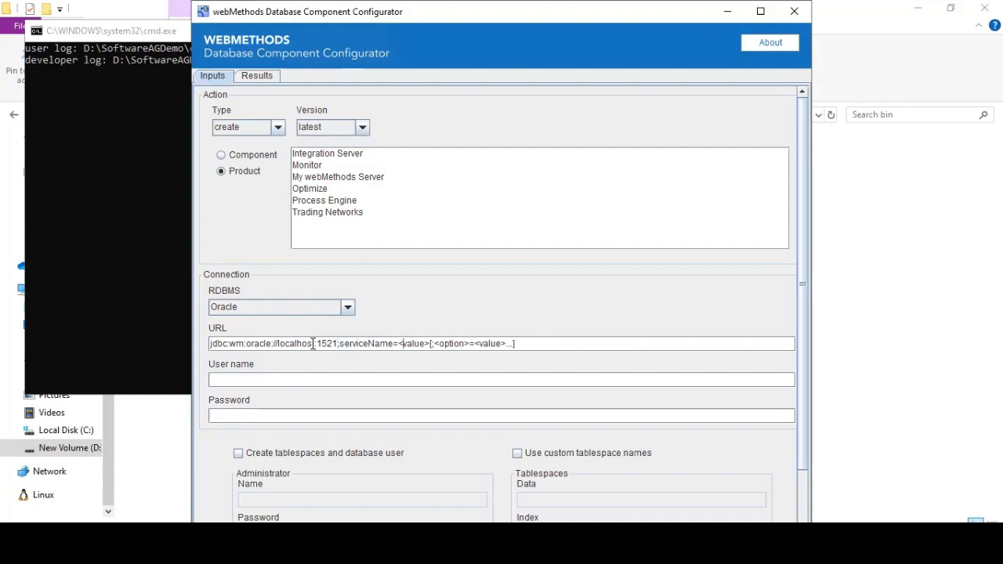
{"action": "key", "text": "shift+Right"}
{"action": "key", "text": "shift+Right"}
{"action": "key", "text": "shift+Right"}
{"action": "key", "text": "shift+Right"}
{"action": "key", "text": "shift+Right"}
{"action": "key", "text": "shift+Right"}
{"action": "key", "text": "shift+Right"}
{"action": "key", "text": "shift+Right"}
{"action": "key", "text": "shift+Right"}
{"action": "key", "text": "shift+Right"}
{"action": "key", "text": "shift+Right"}
{"action": "key", "text": "shift+Right"}
{"action": "key", "text": "shift+Right"}
{"action": "key", "text": "shift+Right"}
{"action": "key", "text": "shift+Right"}
{"action": "key", "text": "shift+Right"}
{"action": "key", "text": "shift+Right"}
{"action": "key", "text": "shift+Right"}
{"action": "key", "text": "shift+Right"}
{"action": "key", "text": "shift+Right"}
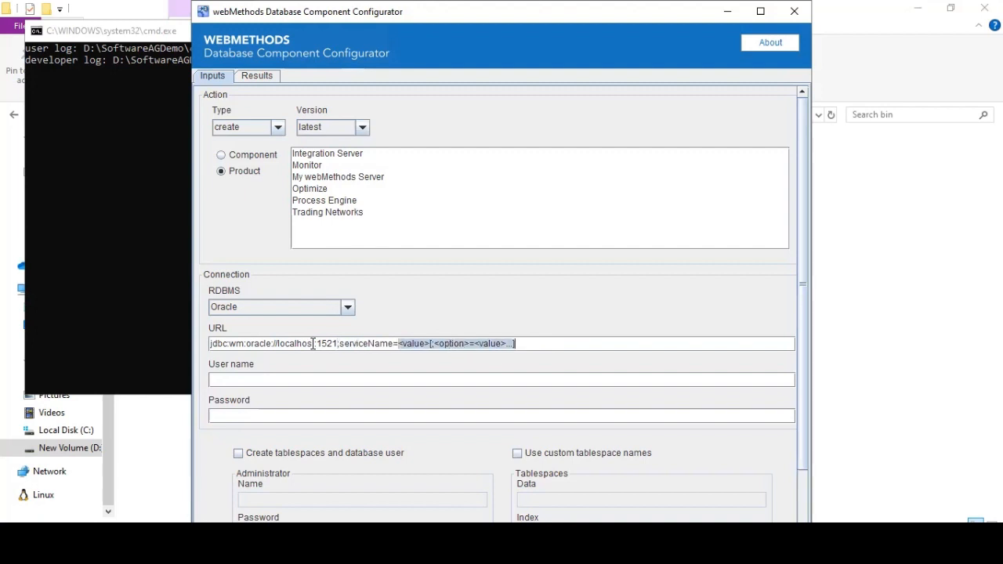
{"action": "key", "text": "Right"}
{"action": "type", "text": "xe"}
{"action": "key", "text": "Tab"}
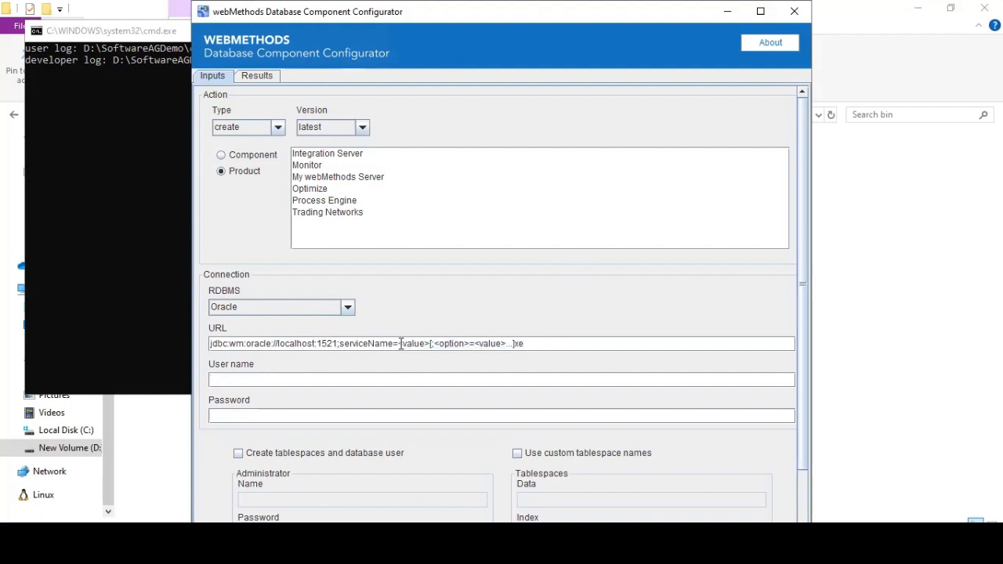
{"action": "left_click_drag", "start_coordinate": [399, 343], "coordinate": [556, 347]}
{"action": "key", "text": "BackSpace"}
{"action": "type", "text": "xe"}
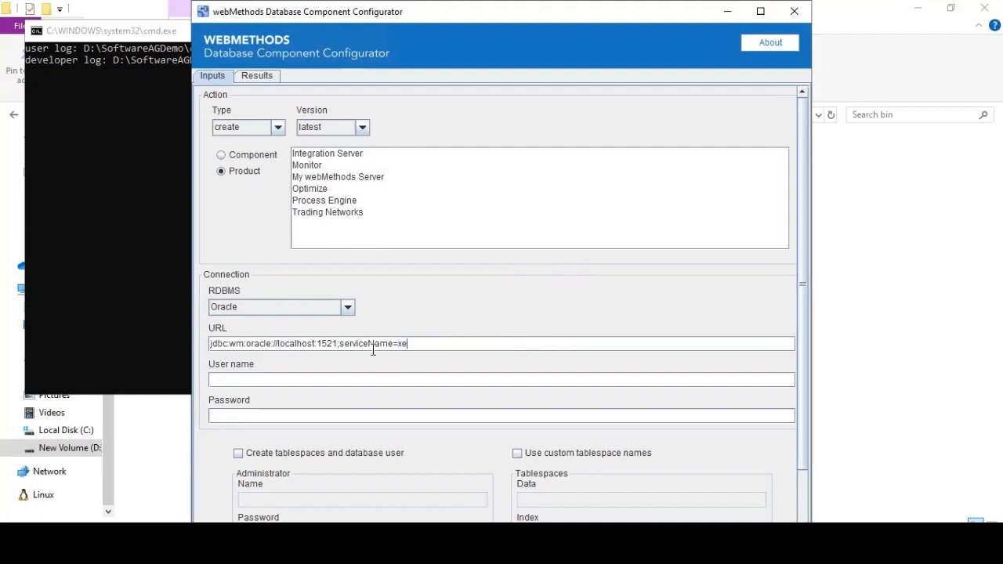
- Enter the user name system and the database password
{"action": "left_click", "coordinate": [336, 376]}
{"action": "type", "text": "system"}
{"action": "key", "text": "Tab"}
{"action": "type", "text": "••••"}
- Set the action type to recreate for Integration Server and execute it
{"action": "left_click", "coordinate": [279, 127]}
{"action": "left_click", "coordinate": [245, 176]}
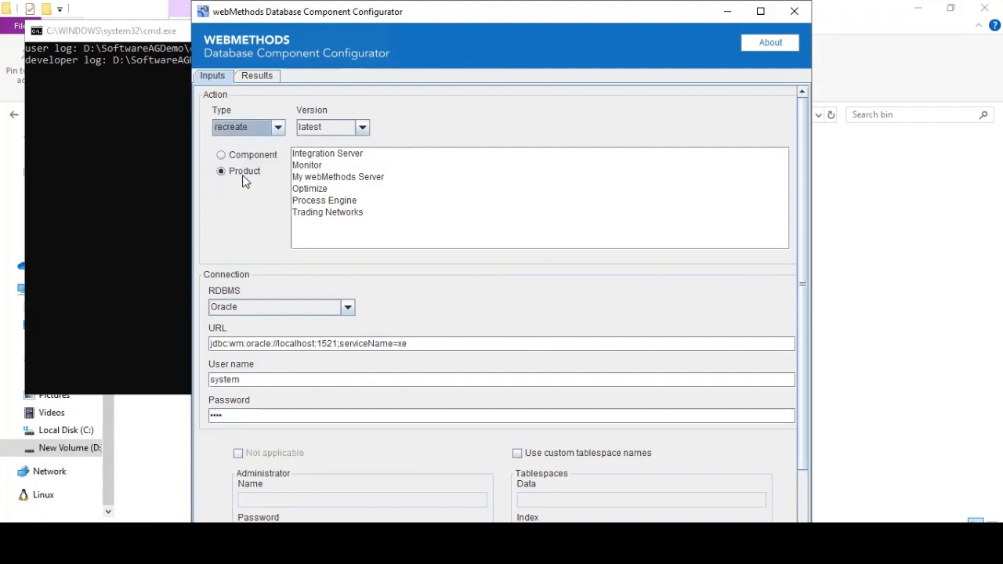
{"action": "left_click", "coordinate": [337, 154]}
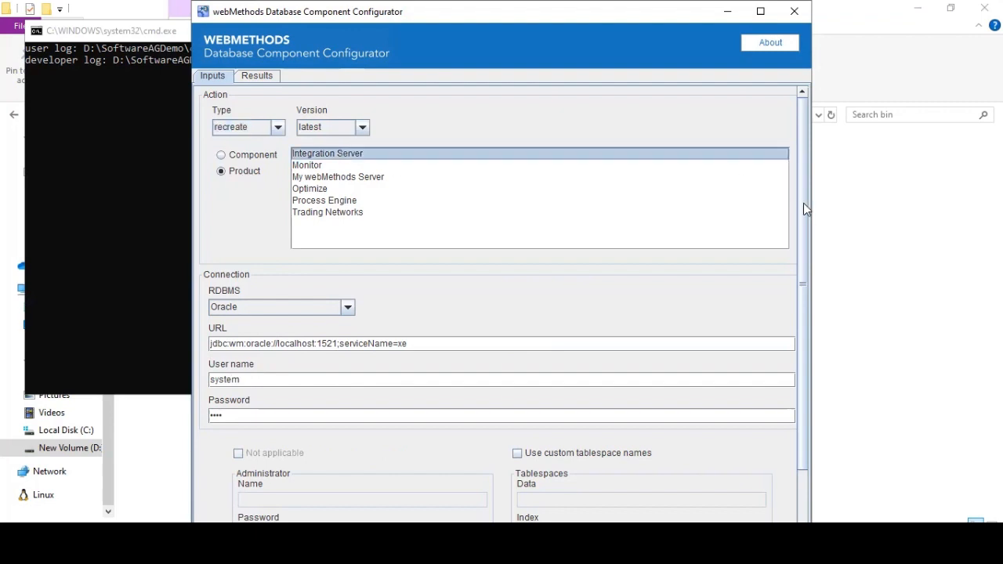
{"action": "scroll", "coordinate": [805, 306], "scroll_direction": "down", "scroll_amount": 3}
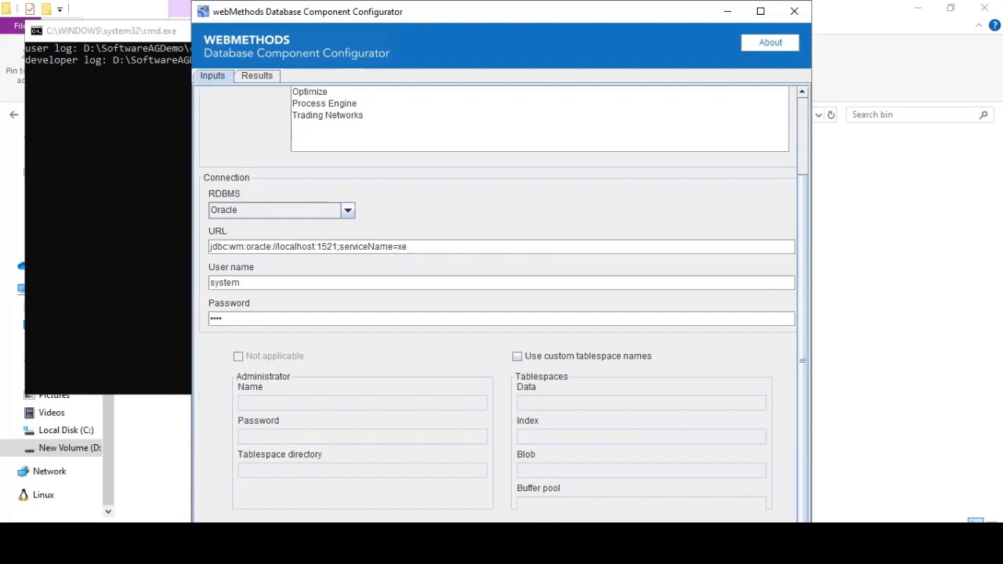
{"action": "left_click", "coordinate": [675, 540]}
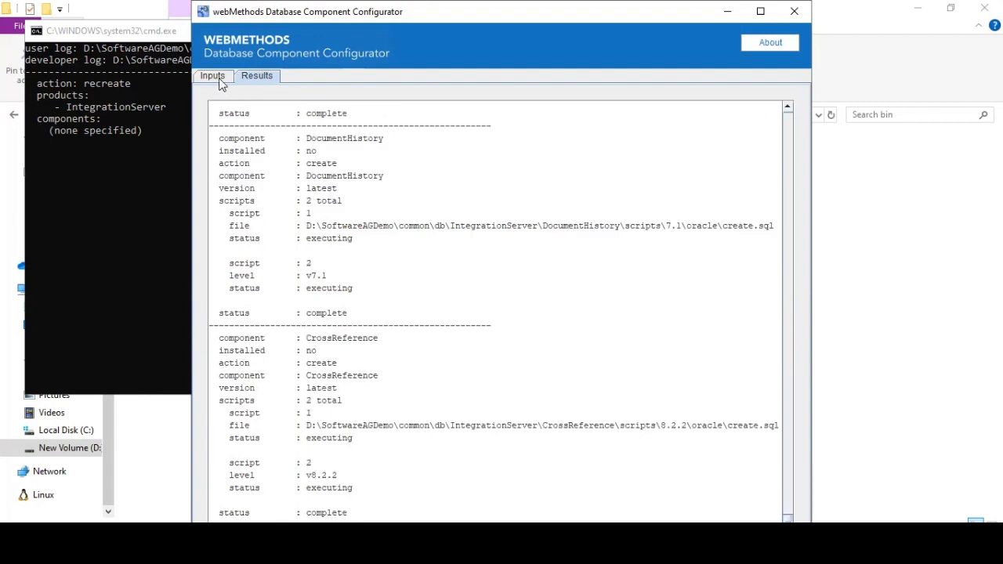
- Return to the Inputs tab after the recreate results finish
{"action": "left_click", "coordinate": [219, 76]}
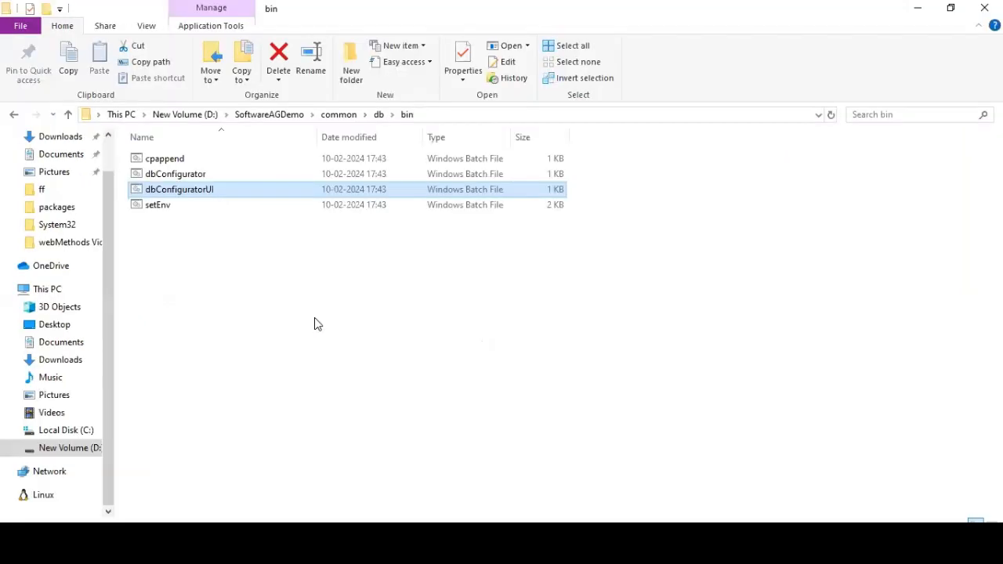
- Run startup.bat from SoftwareAGDemo\profiles\IS_default\bin to start Integration Server
{"action": "left_click", "coordinate": [270, 115]}
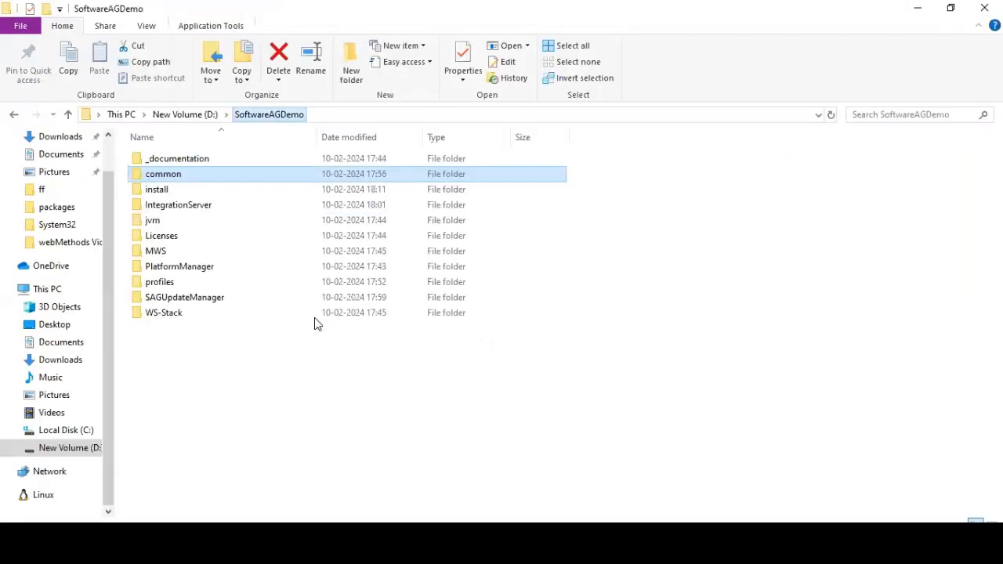
{"action": "double_click", "coordinate": [199, 209]}
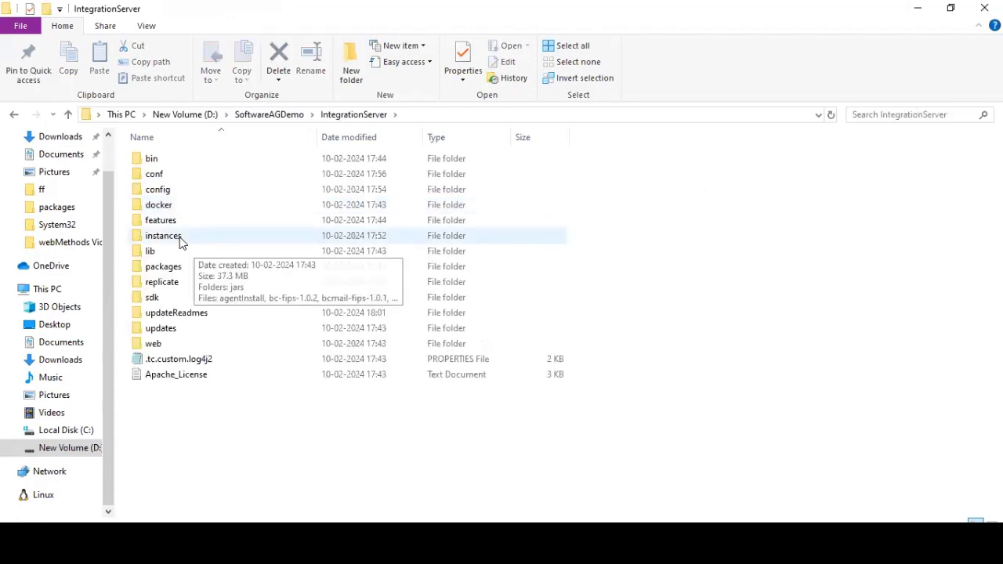
{"action": "key", "text": "BackSpace"}
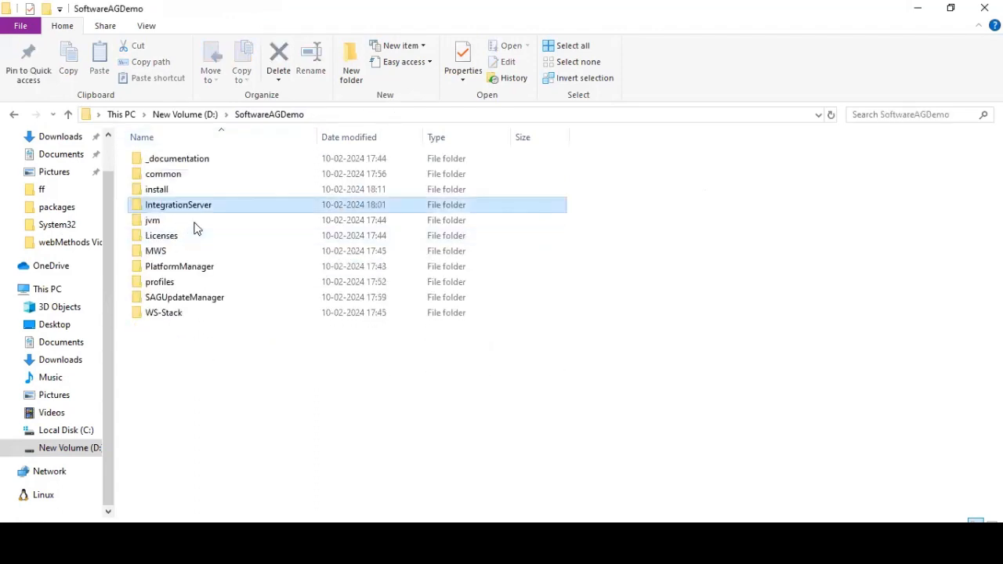
{"action": "double_click", "coordinate": [160, 281]}
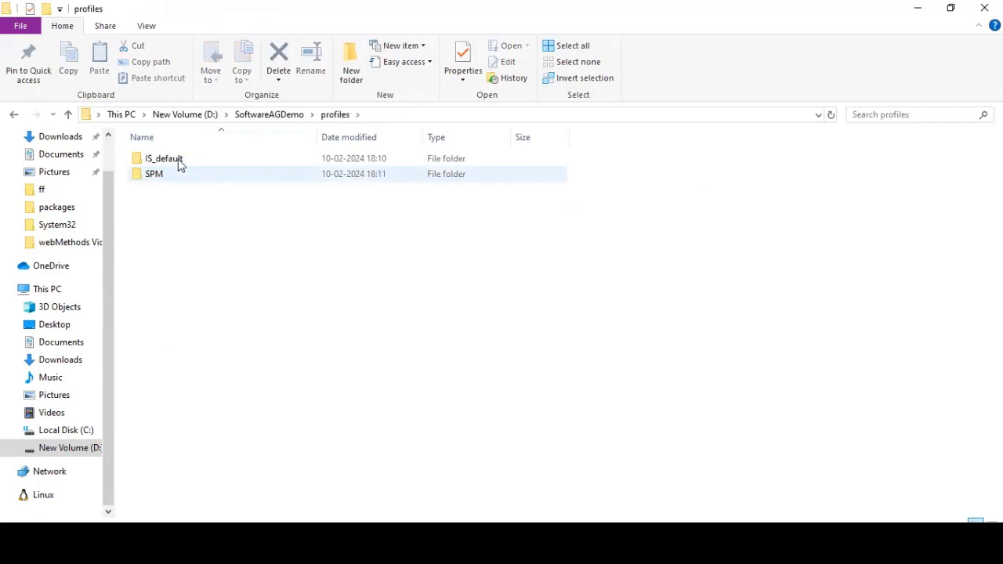
{"action": "double_click", "coordinate": [180, 163]}
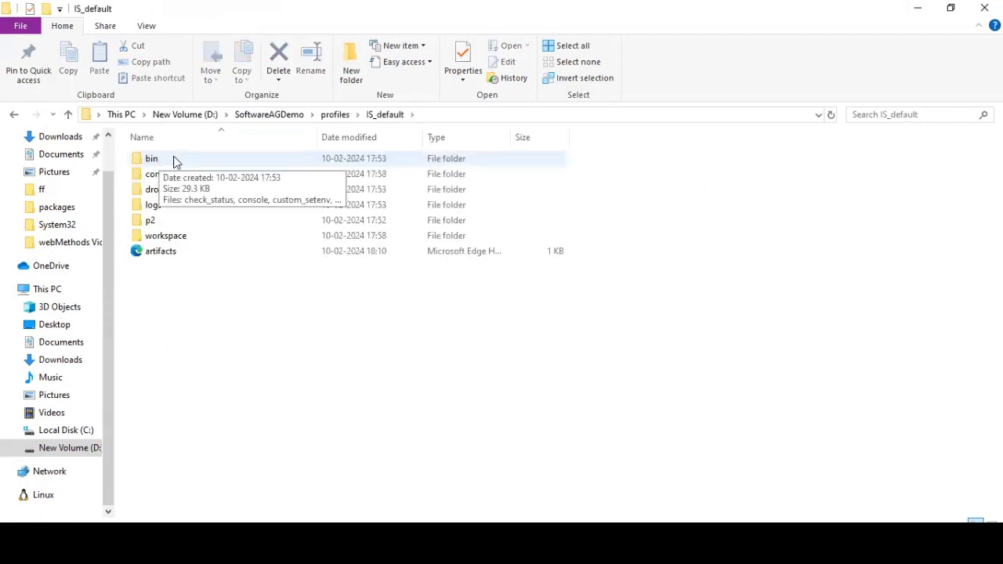
{"action": "left_click", "coordinate": [172, 156]}
{"action": "double_click", "coordinate": [179, 156]}
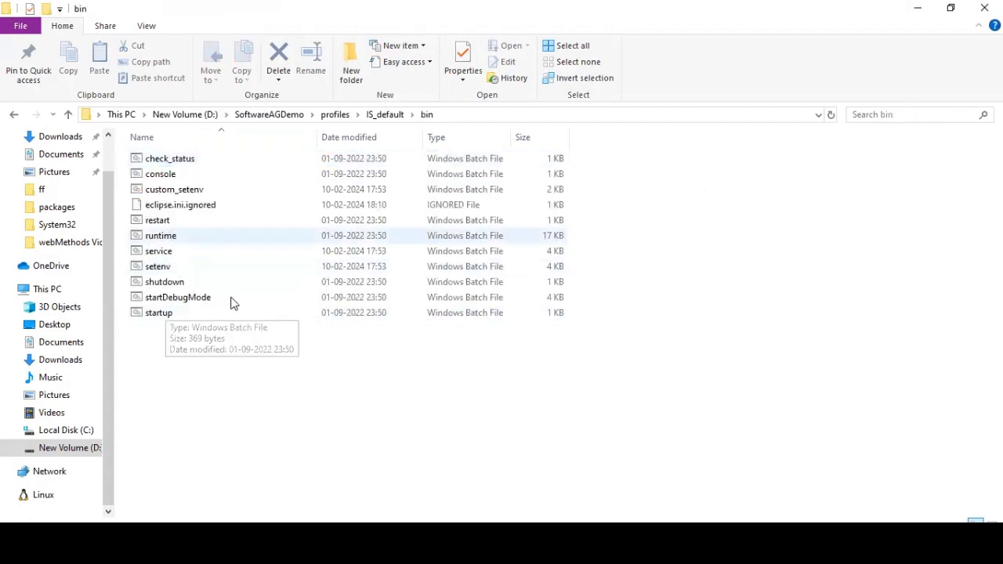
{"action": "left_click", "coordinate": [159, 312]}
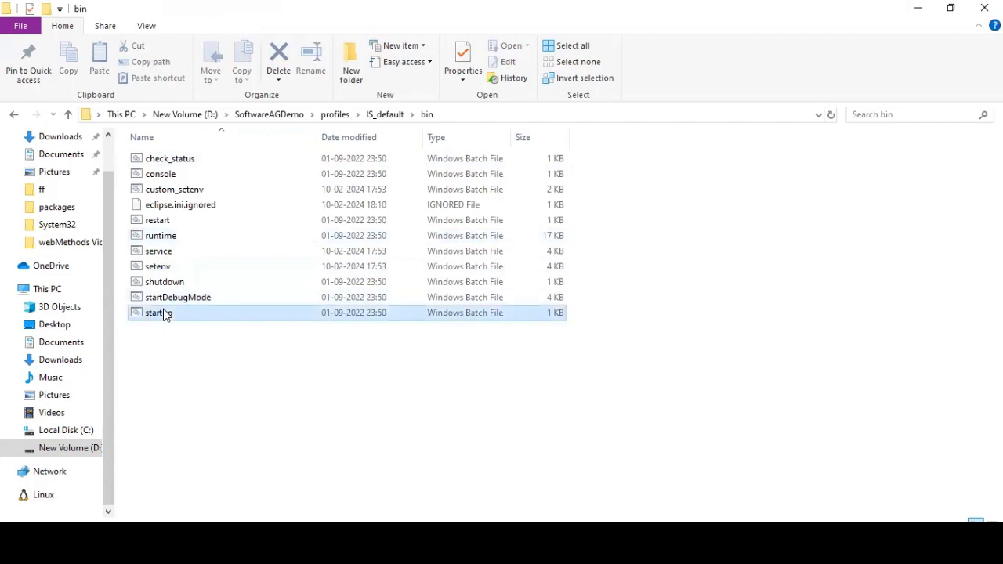
{"action": "double_click", "coordinate": [164, 313]}
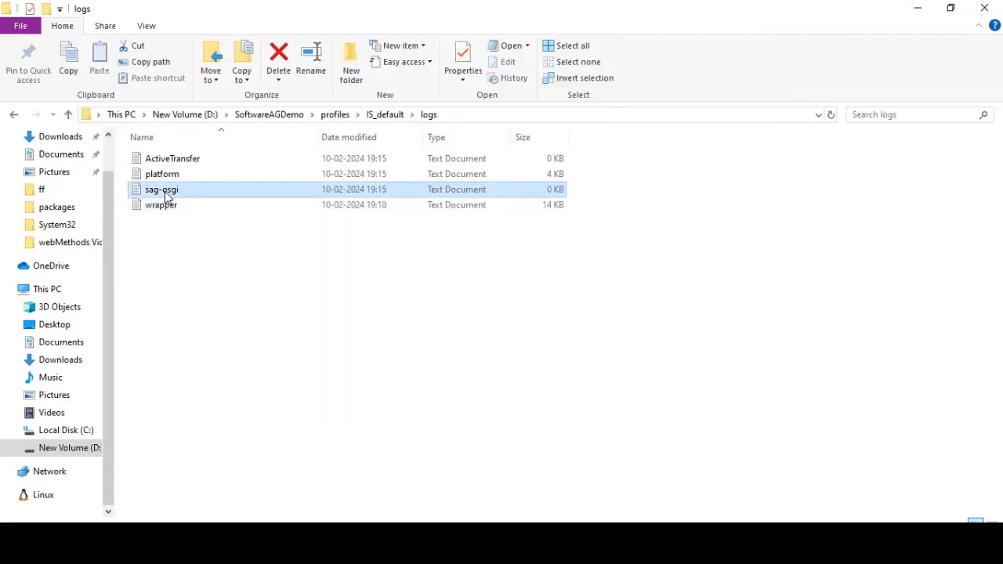
- Open sag-osgi.log in Notepad++, review its last lines, then view the reloaded wrapper.log
{"action": "right_click", "coordinate": [164, 191]}
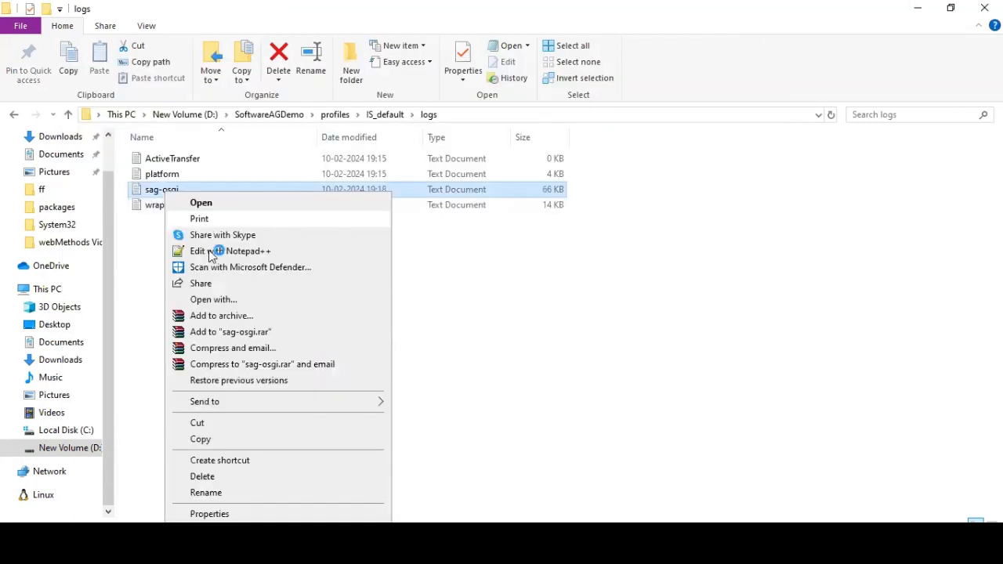
{"action": "left_click", "coordinate": [210, 252]}
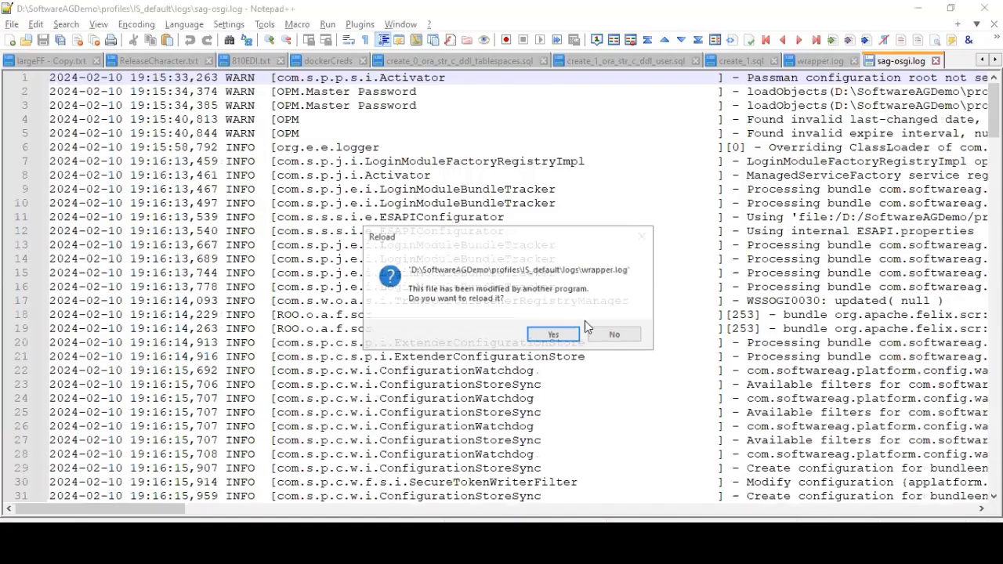
{"action": "left_click", "coordinate": [572, 341]}
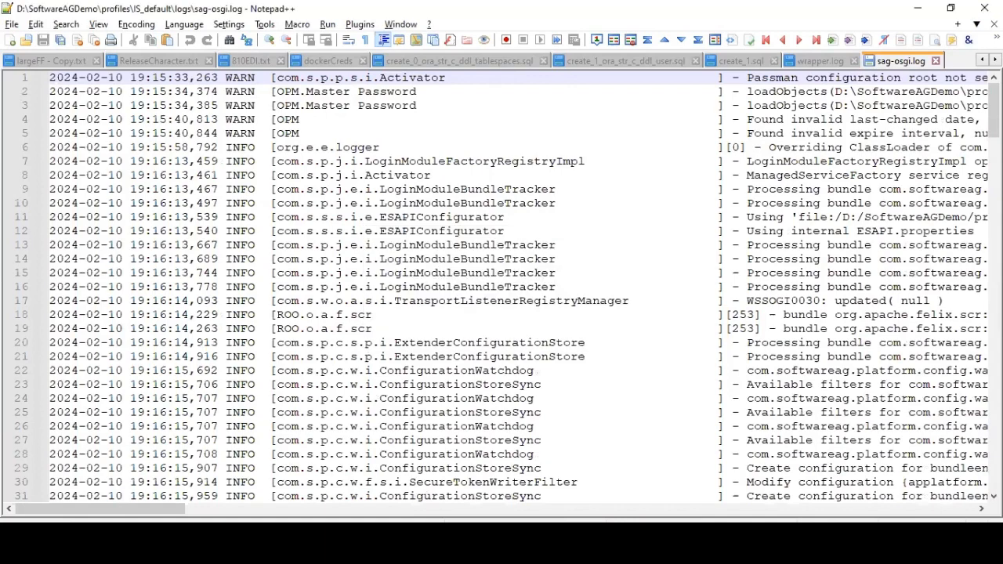
{"action": "key", "text": "ctrl+End"}
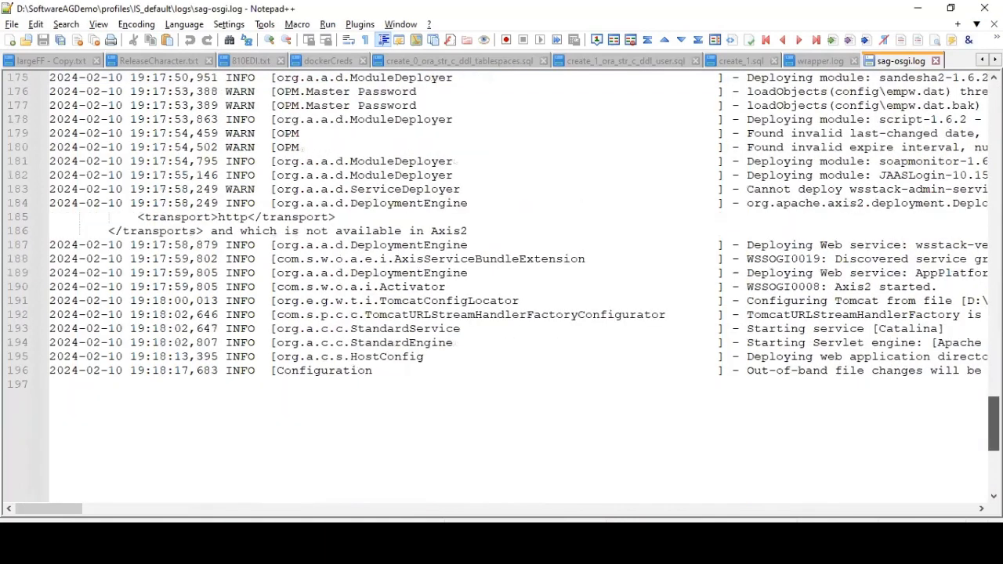
{"action": "scroll", "coordinate": [502, 286], "scroll_direction": "up", "scroll_amount": 1}
{"action": "left_click", "coordinate": [820, 61]}
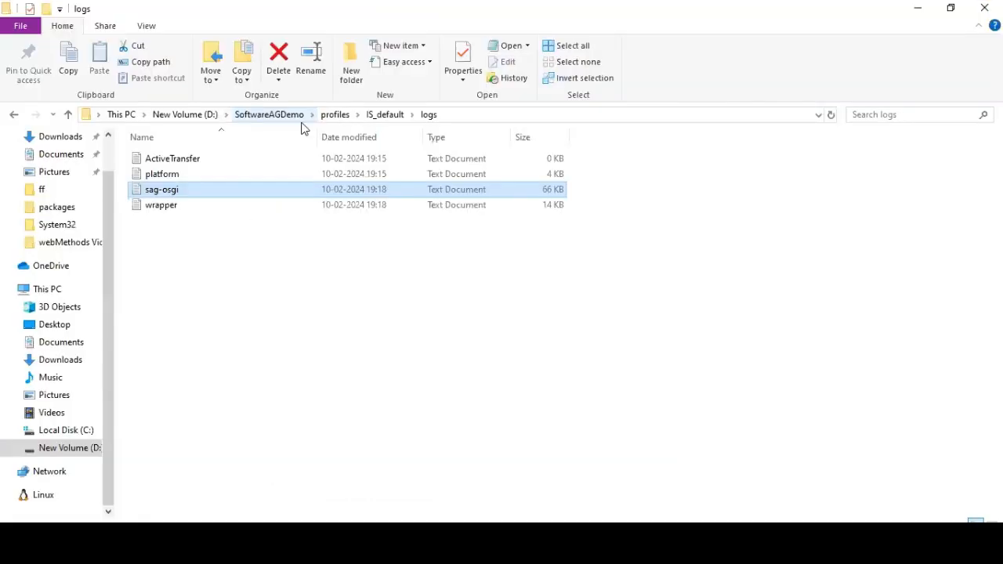
- Open server.log from IntegrationServer\instances\default\logs in Notepad++
{"action": "left_click", "coordinate": [271, 114]}
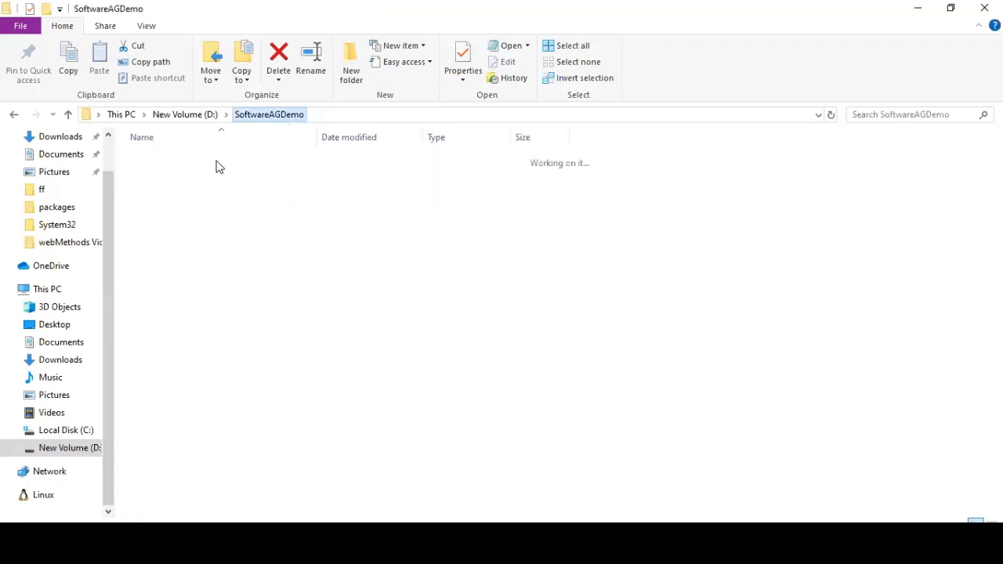
{"action": "double_click", "coordinate": [192, 204]}
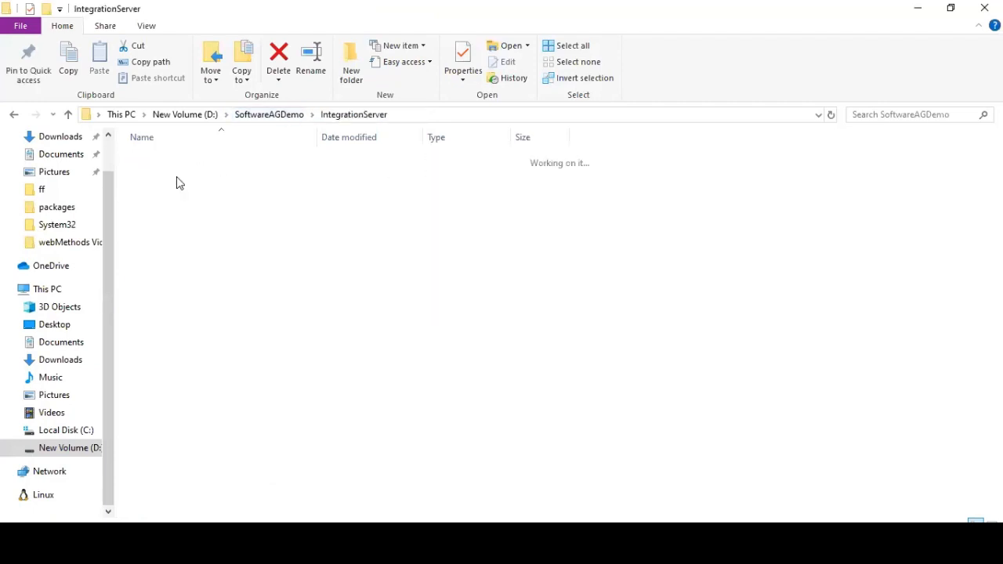
{"action": "left_click", "coordinate": [163, 237]}
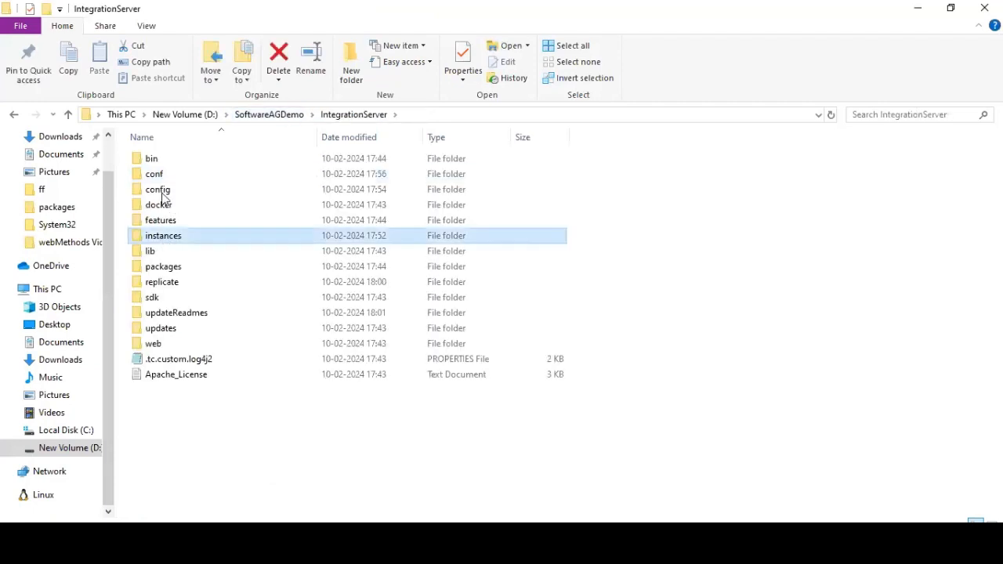
{"action": "key", "text": "Return"}
{"action": "left_click", "coordinate": [166, 160]}
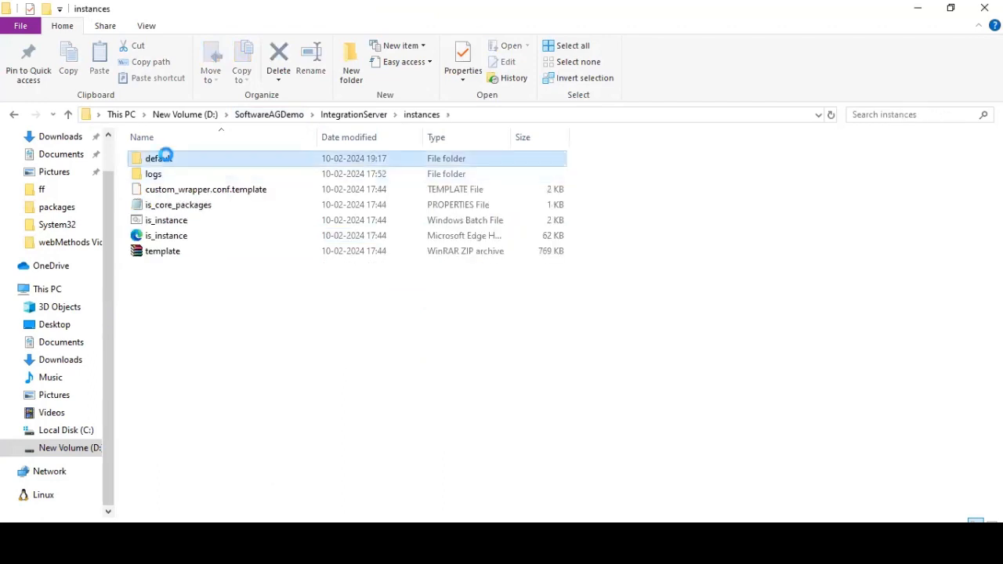
{"action": "key", "text": "Return"}
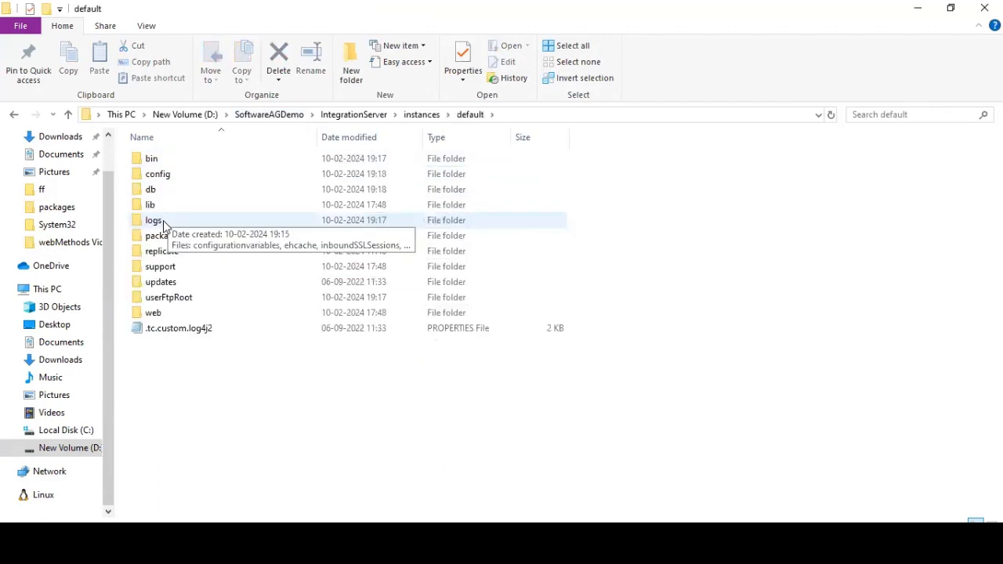
{"action": "double_click", "coordinate": [163, 222]}
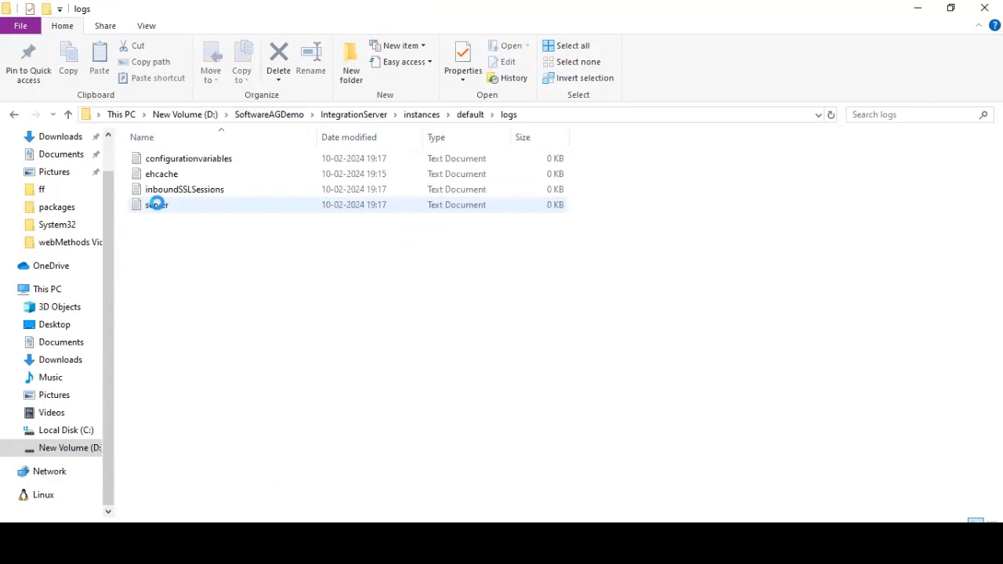
{"action": "left_click", "coordinate": [157, 204]}
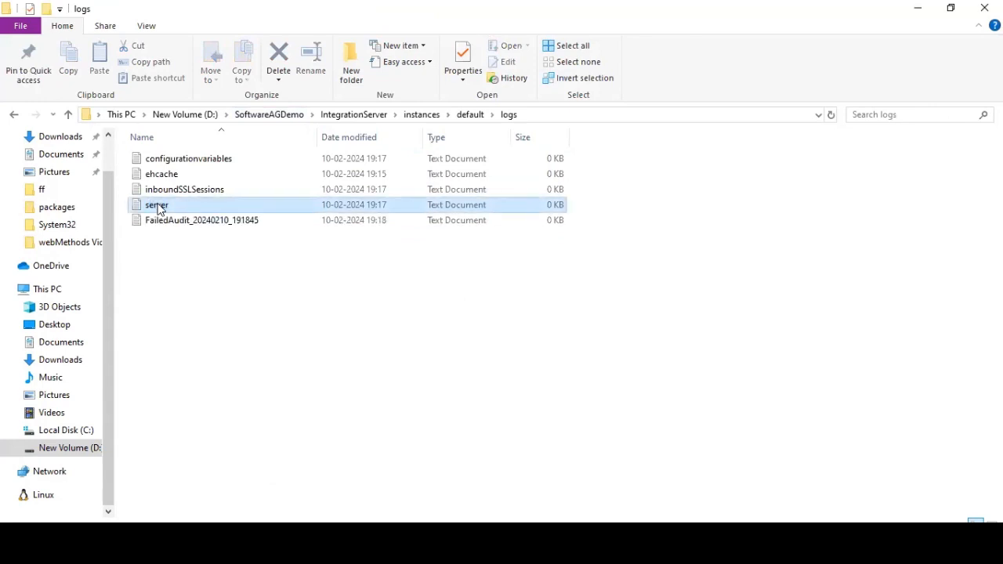
{"action": "right_click", "coordinate": [159, 206]}
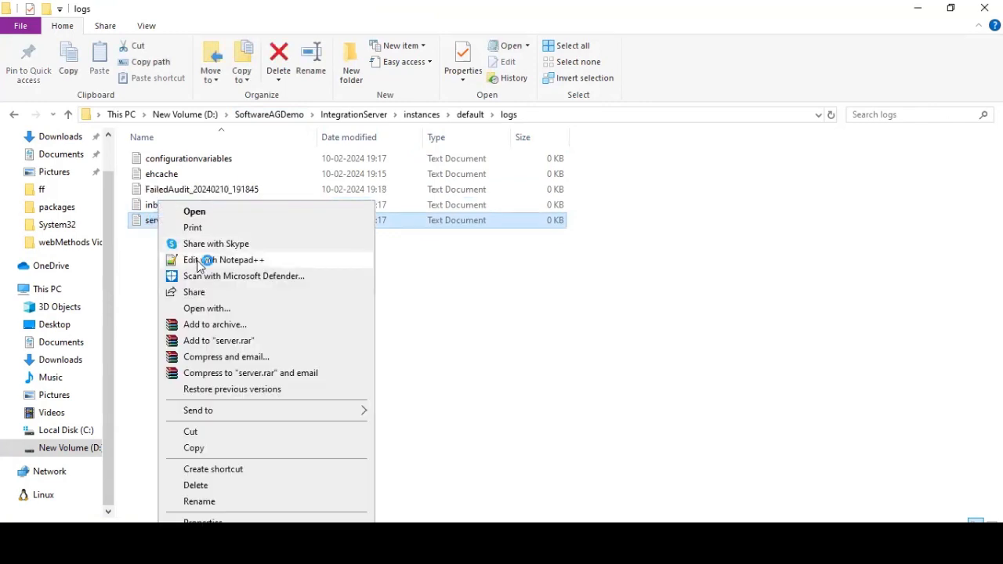
{"action": "left_click", "coordinate": [198, 260]}
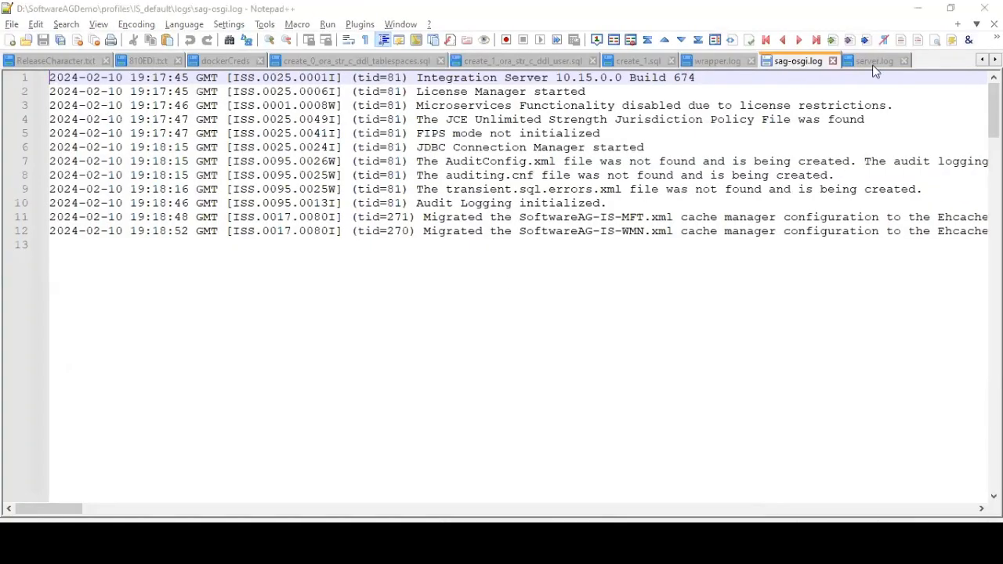
- Accept both Notepad++ reload prompts for the updated server.log
{"action": "left_click", "coordinate": [555, 335]}
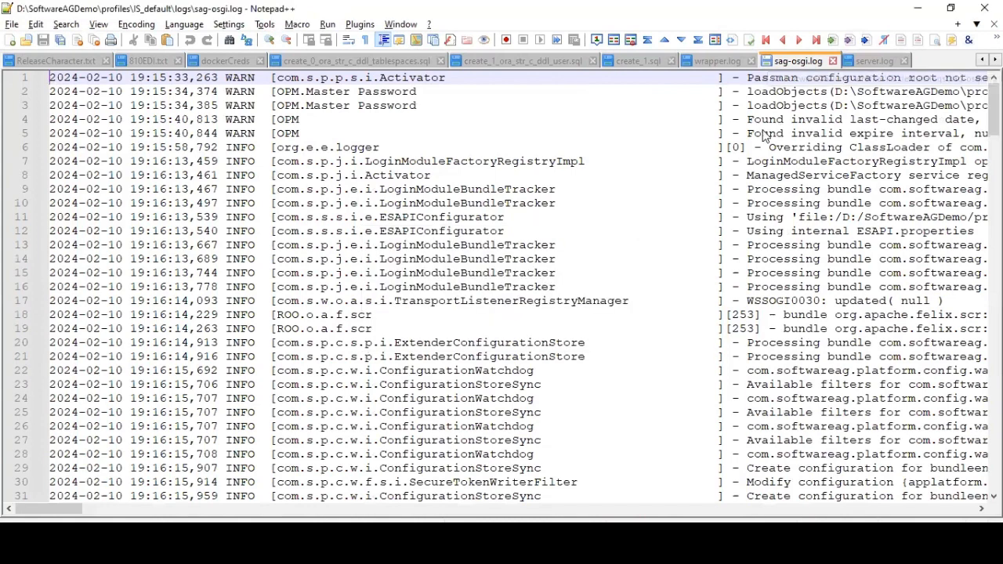
{"action": "left_click", "coordinate": [558, 339]}
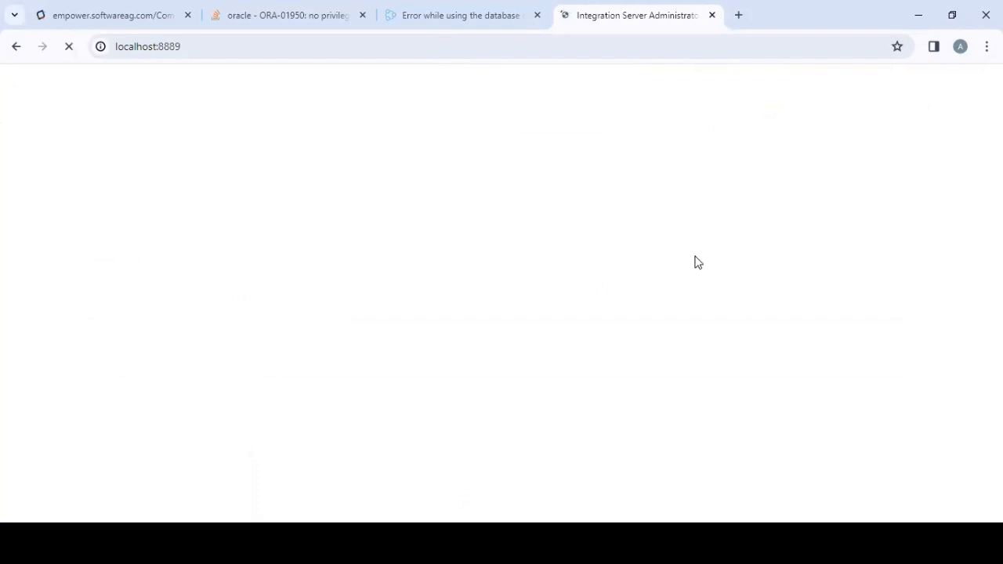
- Open WmRoot\config\listeners.cnf in Notepad++ and find the 8889 HTTP and 8884 HTTPS listeners
{"action": "left_click", "coordinate": [227, 541]}
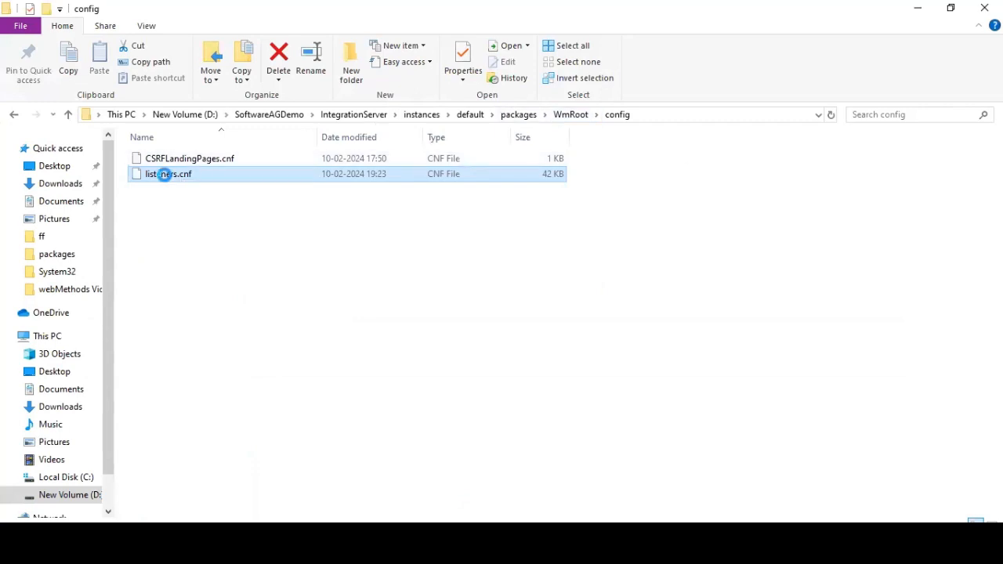
{"action": "right_click", "coordinate": [167, 176]}
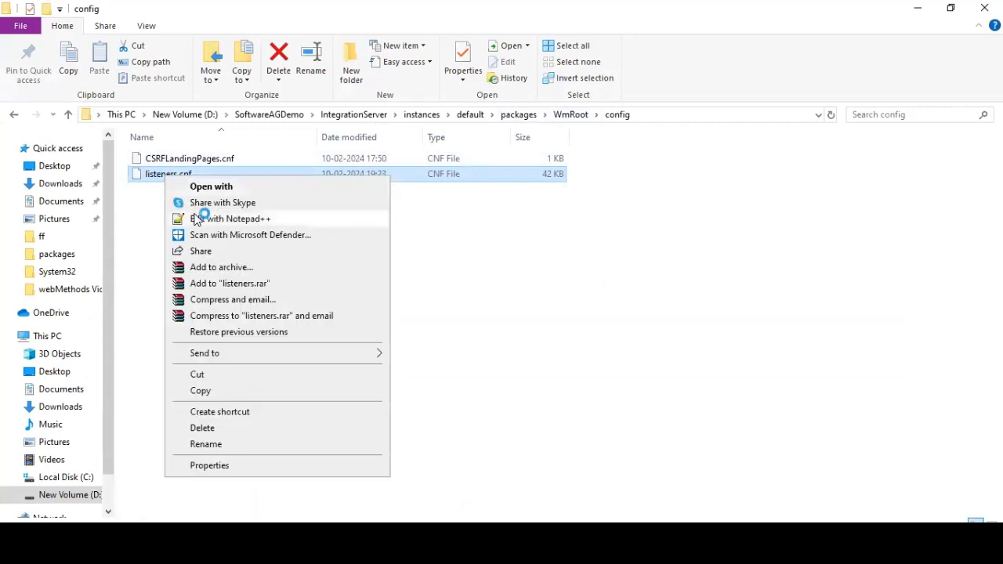
{"action": "left_click", "coordinate": [197, 219]}
{"action": "scroll", "coordinate": [431, 271], "scroll_direction": "down", "scroll_amount": 1}
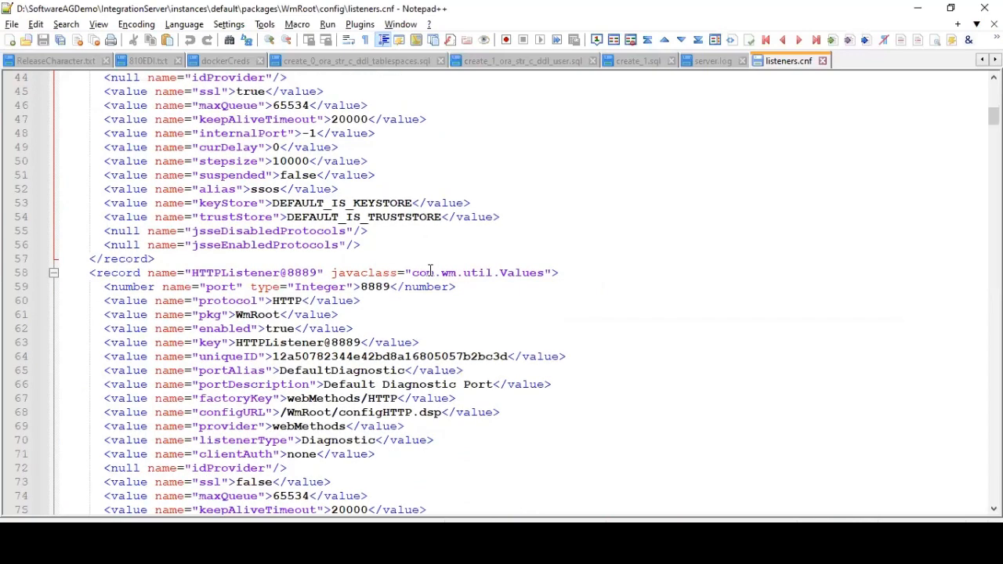
{"action": "scroll", "coordinate": [304, 309], "scroll_direction": "down", "scroll_amount": 2}
{"action": "scroll", "coordinate": [306, 266], "scroll_direction": "up", "scroll_amount": 3}
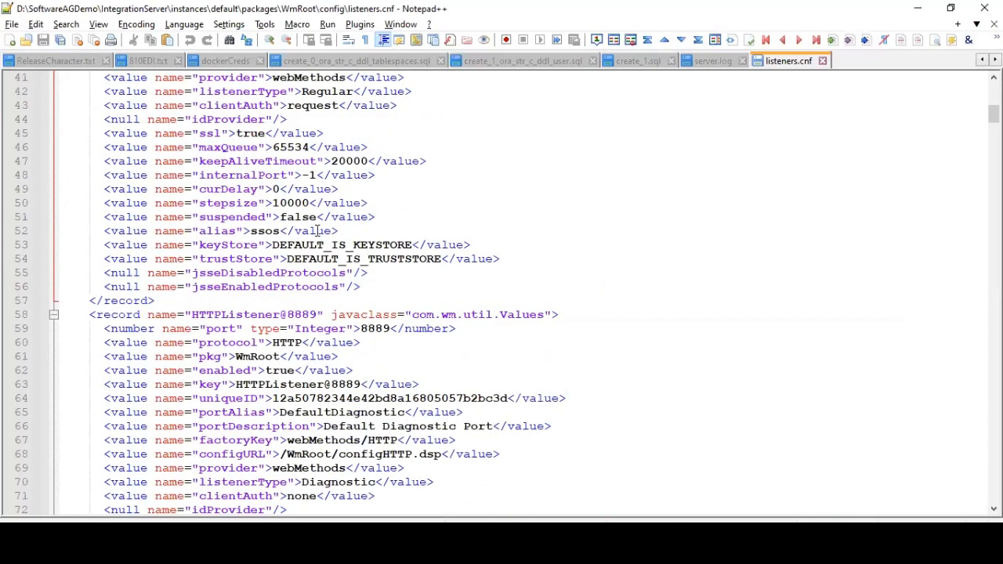
{"action": "scroll", "coordinate": [305, 216], "scroll_direction": "up", "scroll_amount": 6}
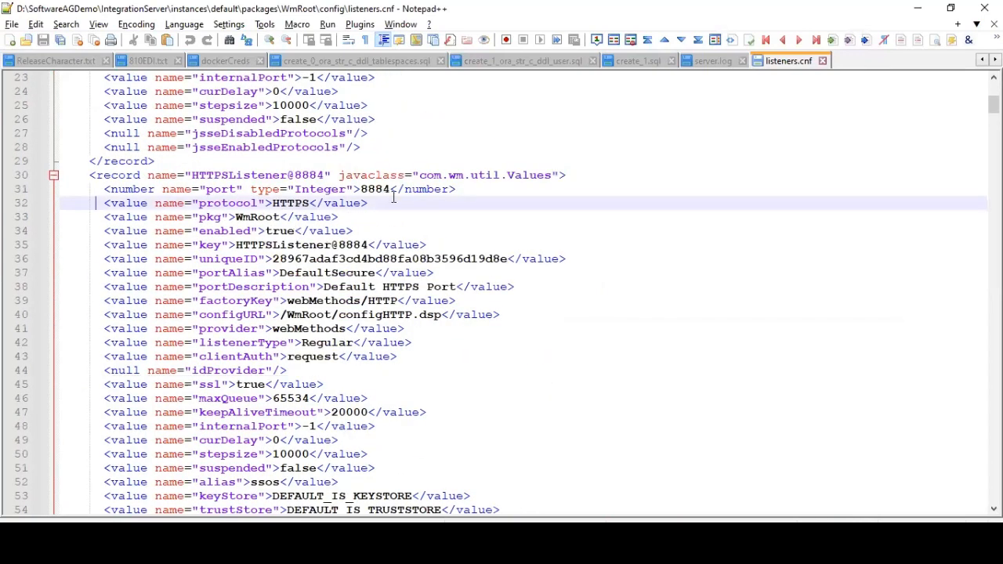
{"action": "scroll", "coordinate": [388, 196], "scroll_direction": "down", "scroll_amount": 5}
{"action": "scroll", "coordinate": [342, 327], "scroll_direction": "down", "scroll_amount": 1}
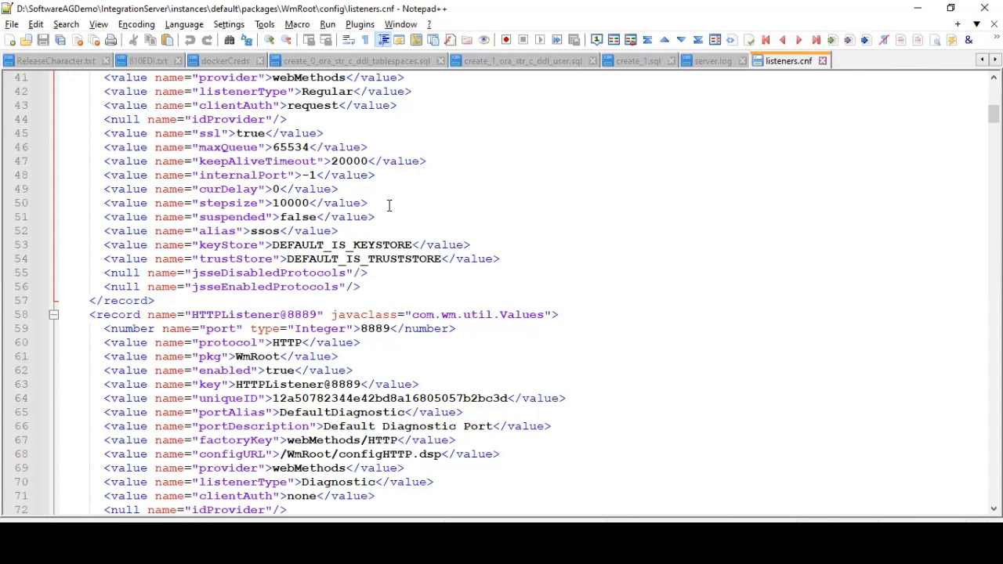
- Log in as Administrator with the admin password, dismiss both prompts, then close the tab
{"action": "key", "text": "alt+Tab"}
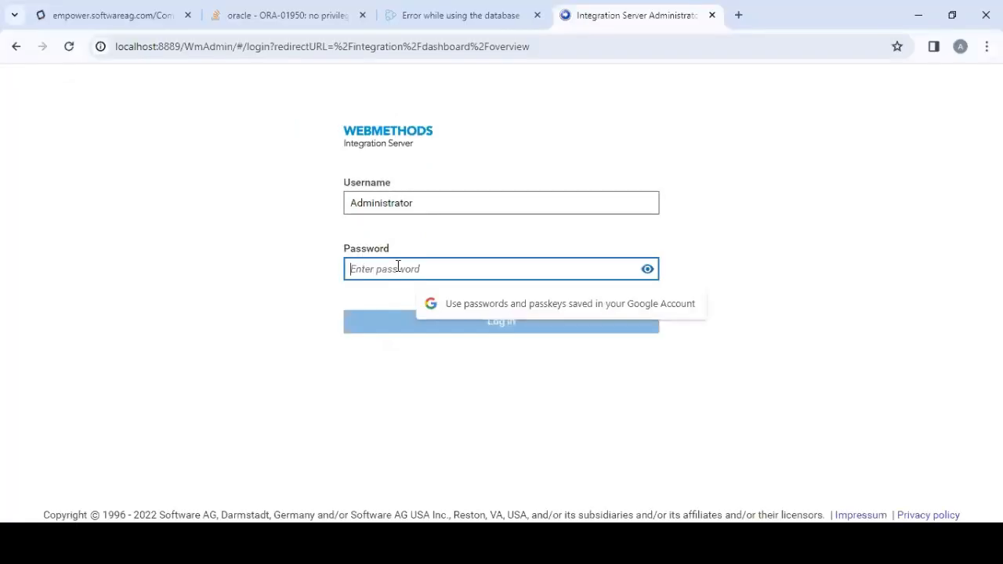
{"action": "type", "text": "manage"}
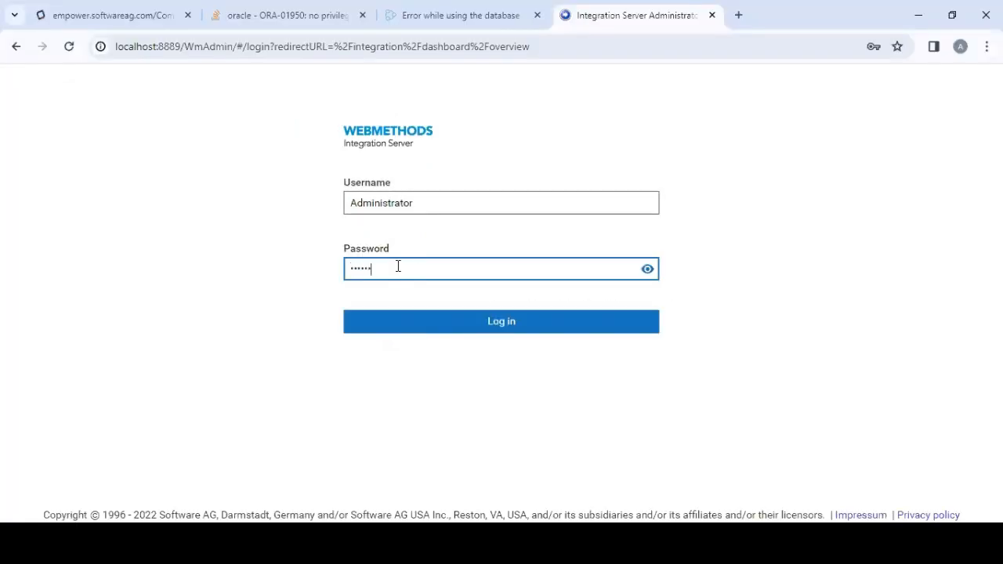
{"action": "key", "text": "Return"}
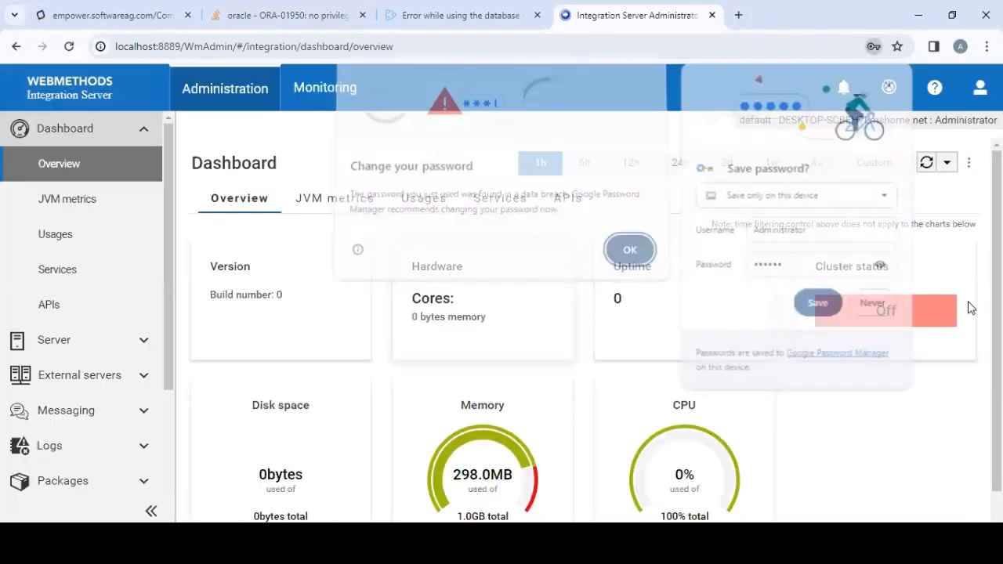
{"action": "left_click", "coordinate": [628, 254]}
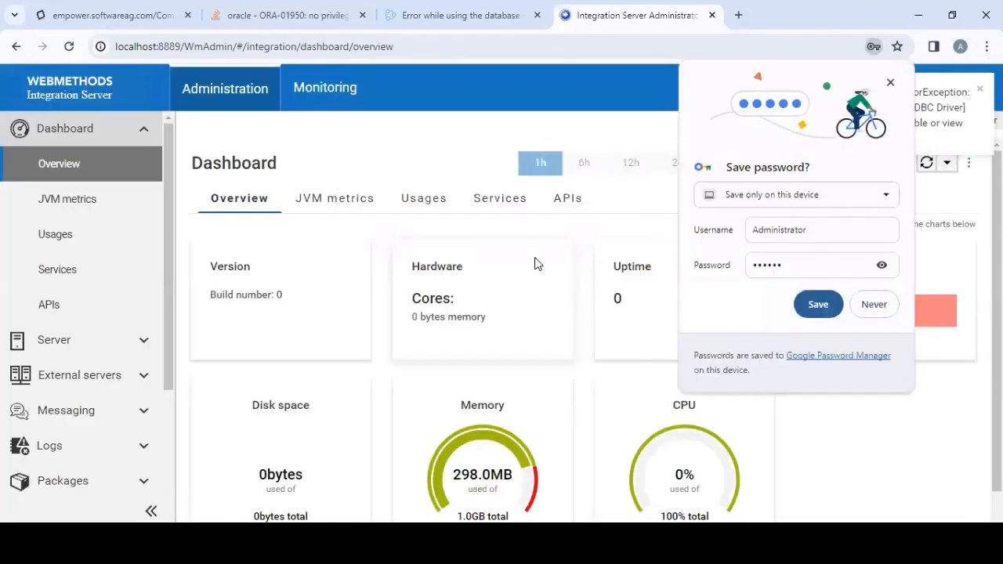
{"action": "left_click", "coordinate": [812, 293]}
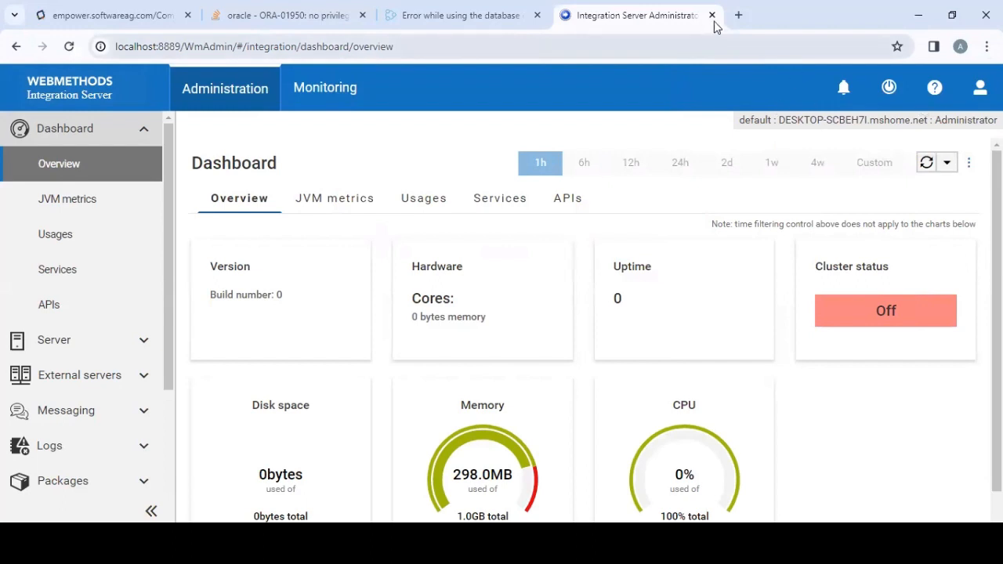
{"action": "key", "text": "ctrl+w"}
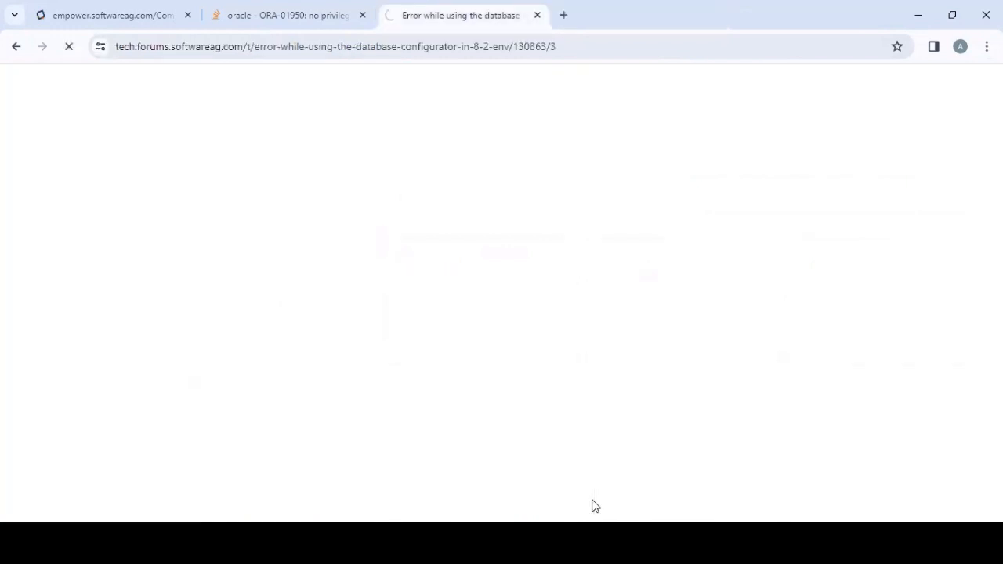